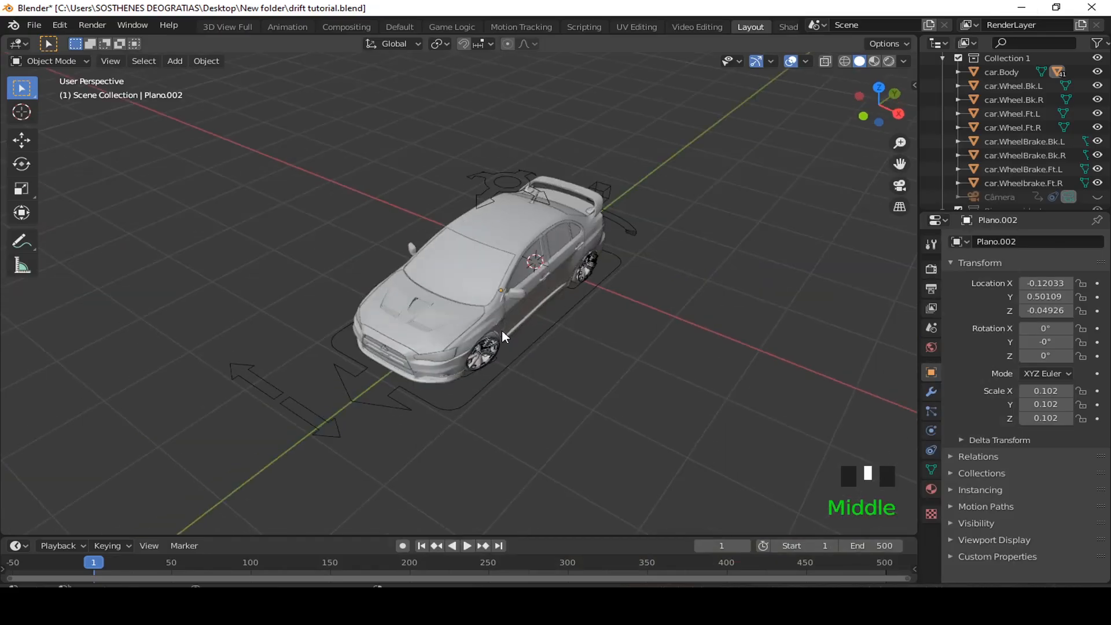
# Step: In top view, add a Path curve at the world origin beneath the car
pyautogui.press('KP_7')
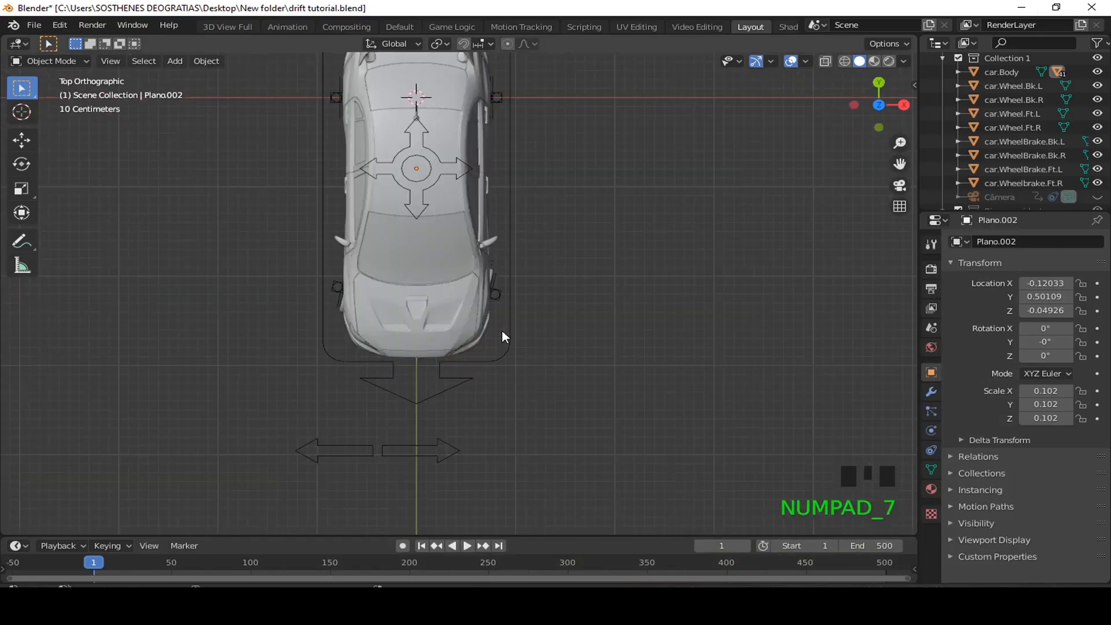
pyautogui.scroll(-5, 502, 331)
pyautogui.keyDown('shift'); pyautogui.moveTo(445, 192); pyautogui.dragTo(446, 210, button='middle'); pyautogui.keyUp('shift')
pyautogui.hotkey('shift', 'a')
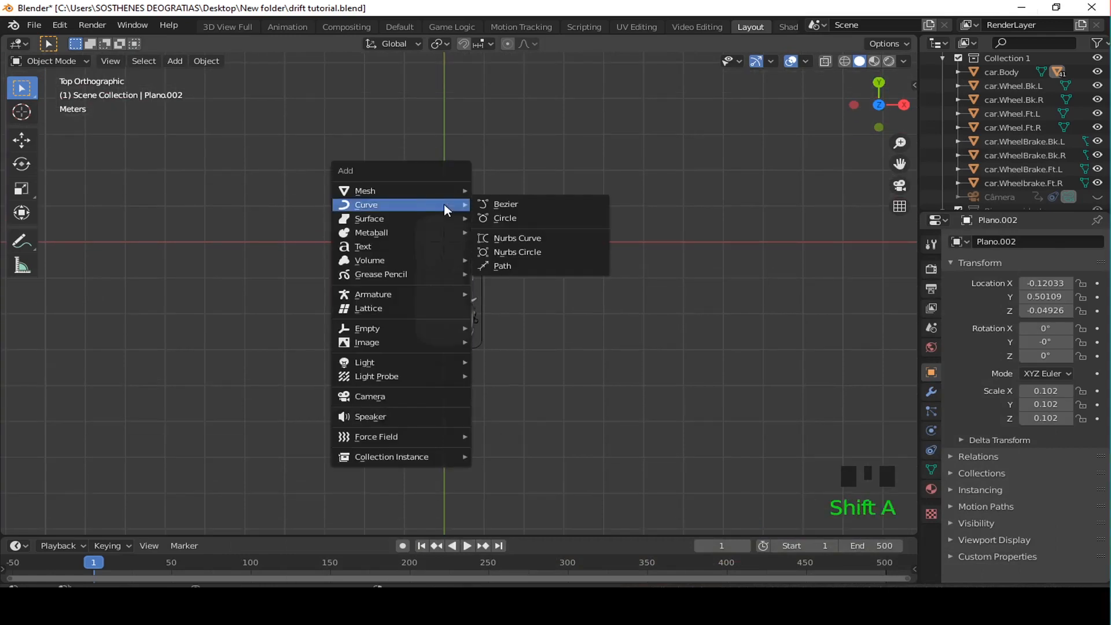
pyautogui.click(514, 265)
pyautogui.scroll(4, 480, 249)
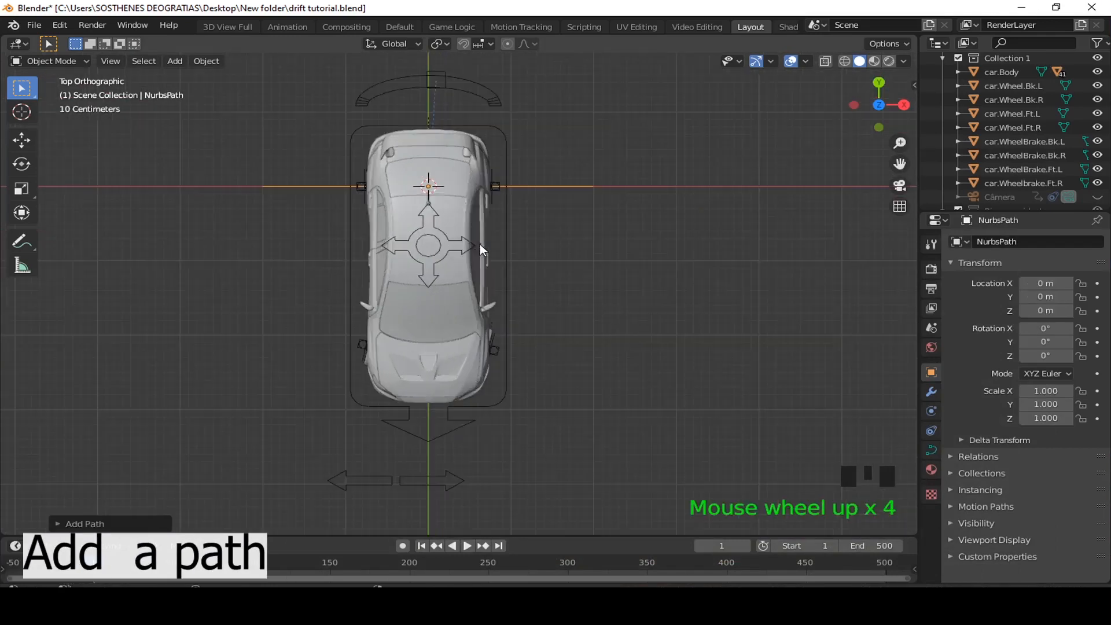
# Step: Rotate the new path -90° about the Z axis so that it runs along the car's length
pyautogui.press('r')
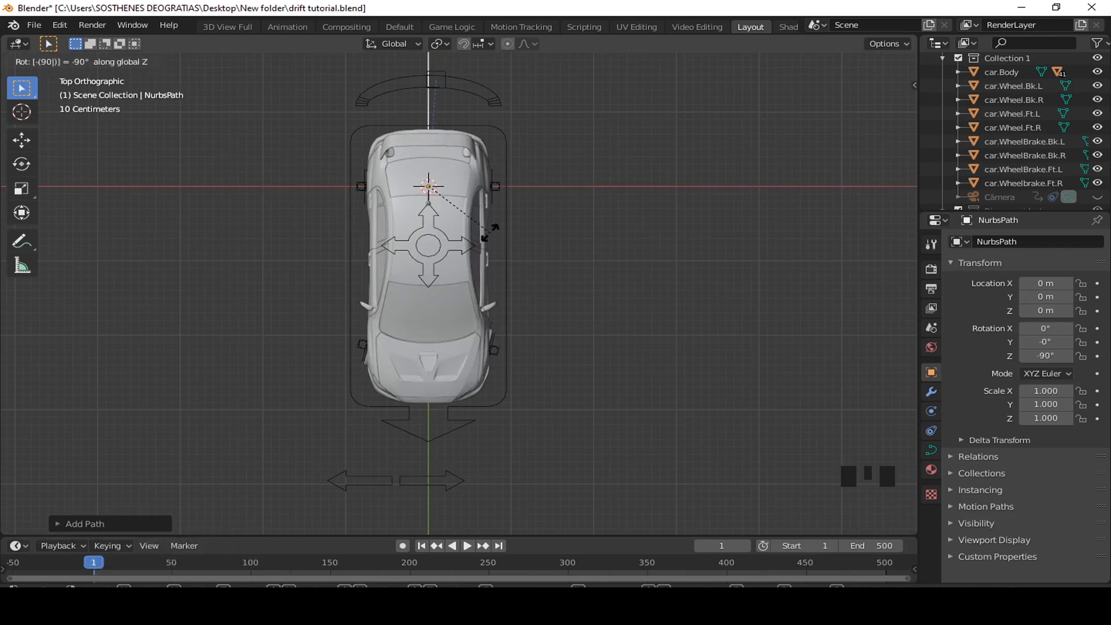
pyautogui.press('Return')
pyautogui.scroll(-3, 449, 231)
pyautogui.keyDown('shift'); pyautogui.moveTo(451, 238); pyautogui.dragTo(428, 266, button='middle'); pyautogui.keyUp('shift')
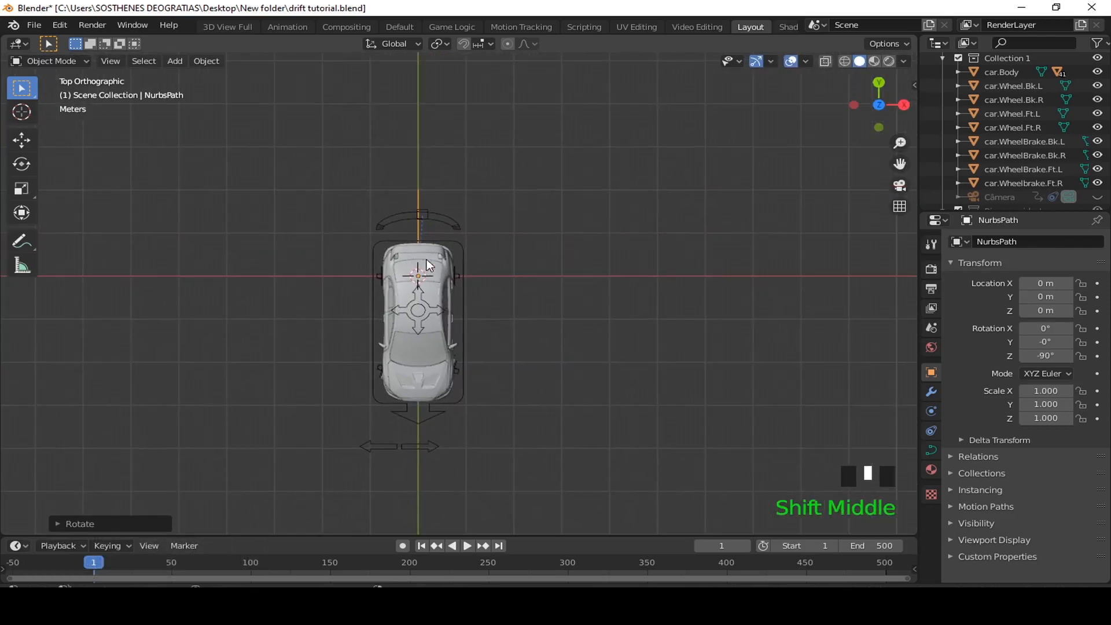
pyautogui.press('Tab')
pyautogui.press('`')
pyautogui.press('Tab')
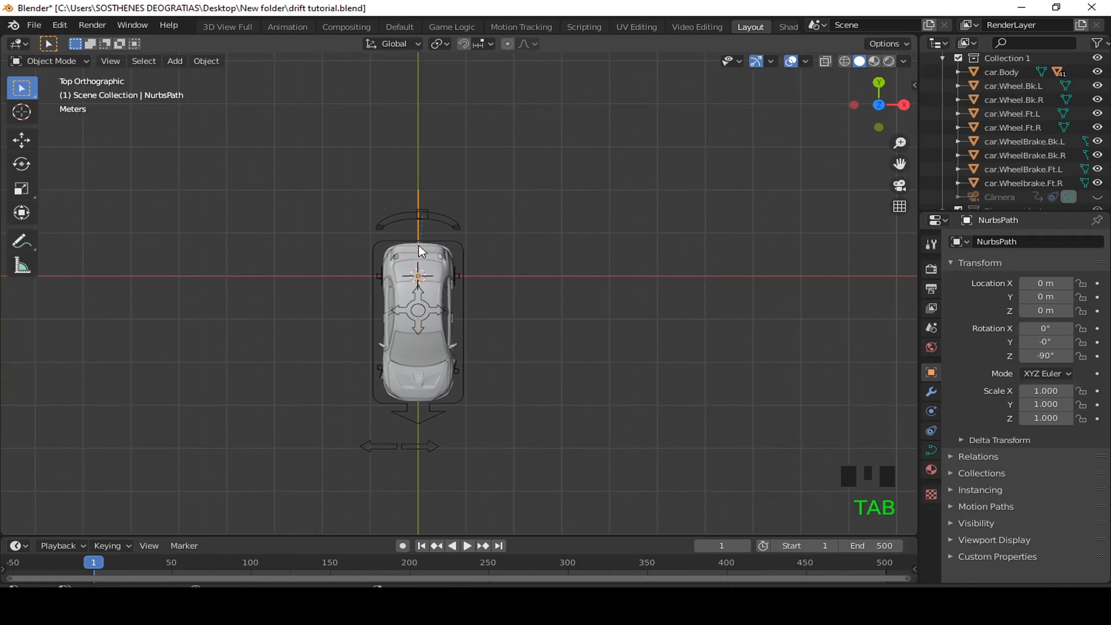
pyautogui.press('Tab')
pyautogui.scroll(1, 421, 199)
pyautogui.keyDown('shift'); pyautogui.moveTo(422, 198); pyautogui.dragTo(426, 322, button='middle'); pyautogui.keyUp('shift')
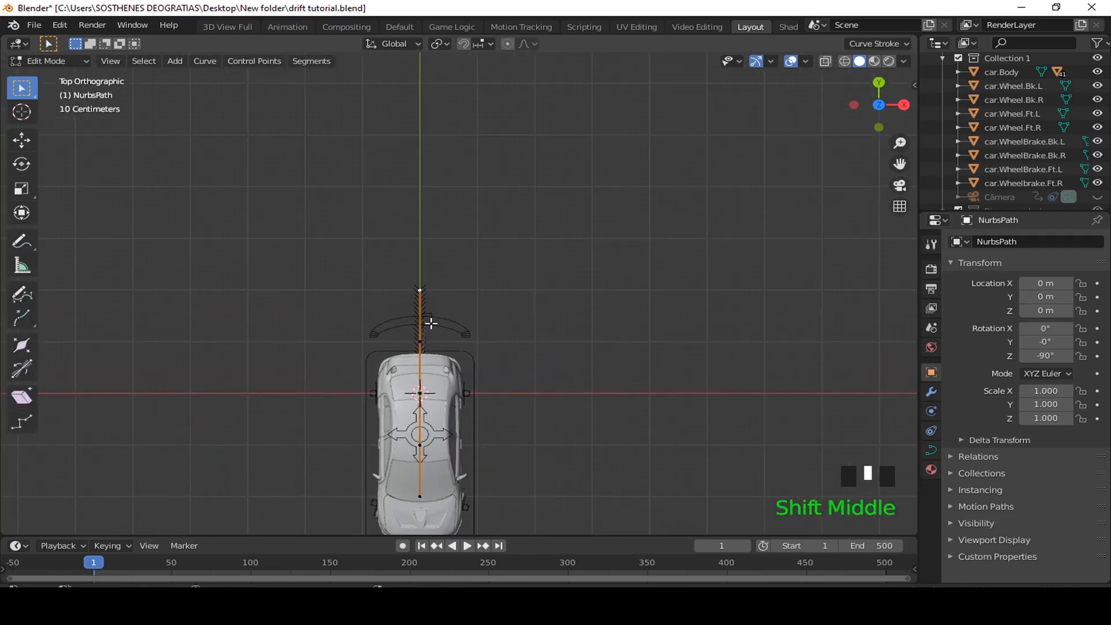
pyautogui.scroll(-2, 431, 323)
pyautogui.press('Tab')
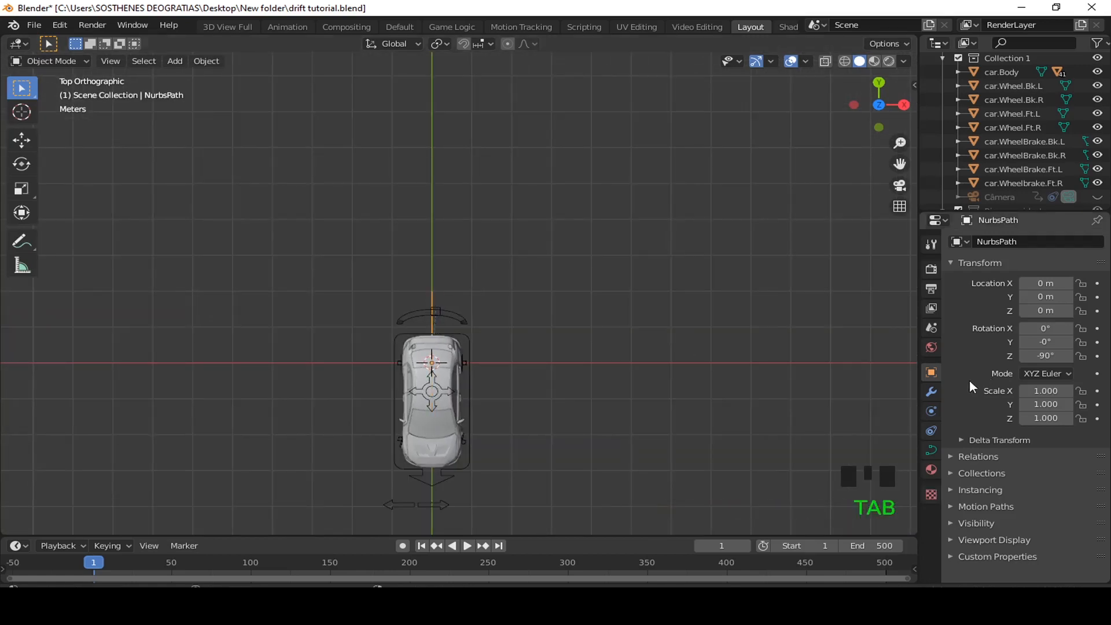
# Step: Set the path's preview resolution to 100
pyautogui.click(932, 452)
pyautogui.click(1039, 300)
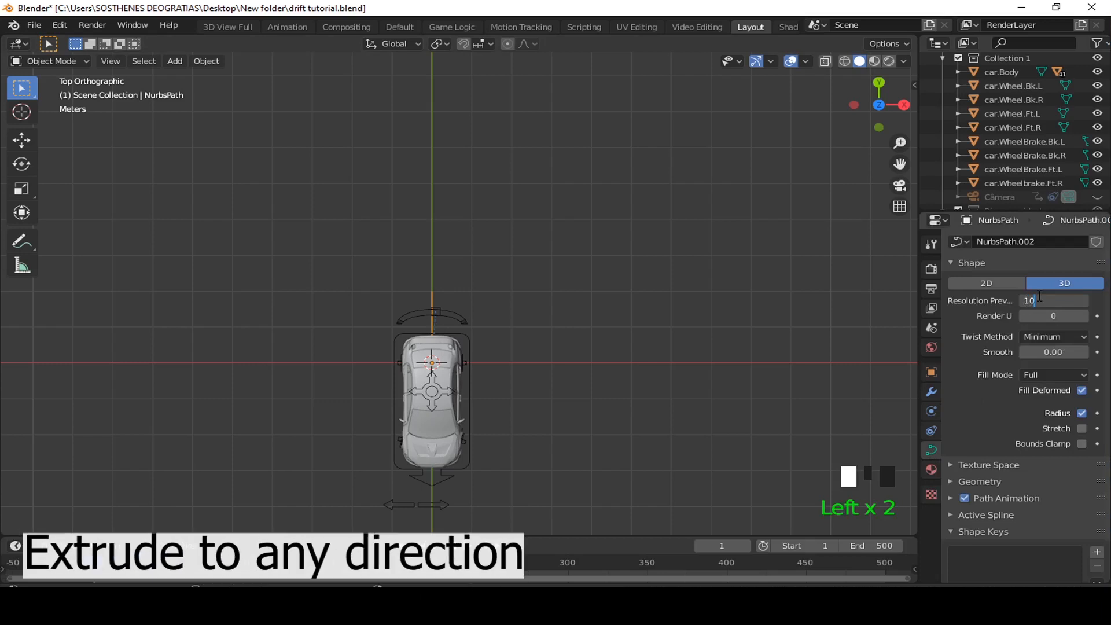
pyautogui.press('Return')
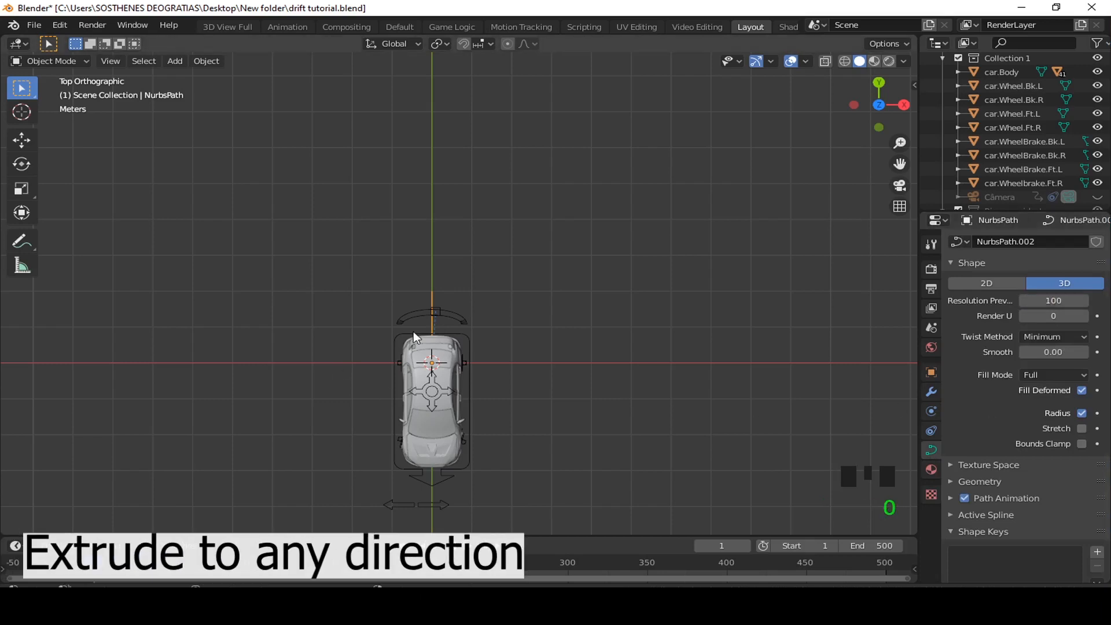
# Step: Edit the path behind the car: move its end point diagonally outward and extrude two more points to form a bend
pyautogui.scroll(-2, 414, 338)
pyautogui.keyDown('shift'); pyautogui.moveTo(414, 338); pyautogui.dragTo(415, 323, button='middle'); pyautogui.keyUp('shift')
pyautogui.press('Tab')
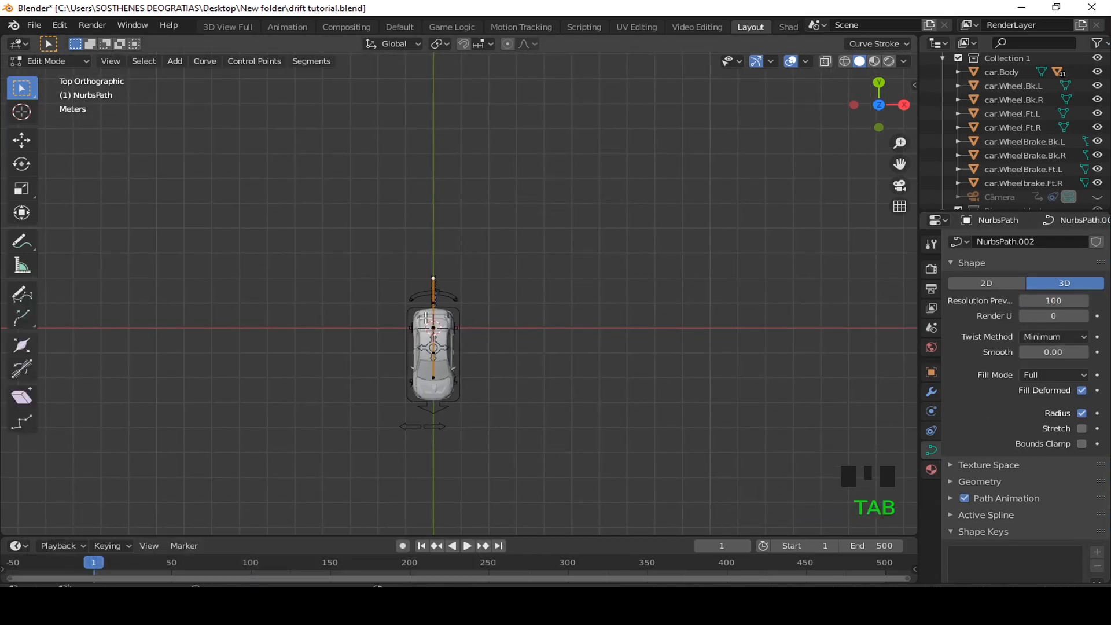
pyautogui.press('g')
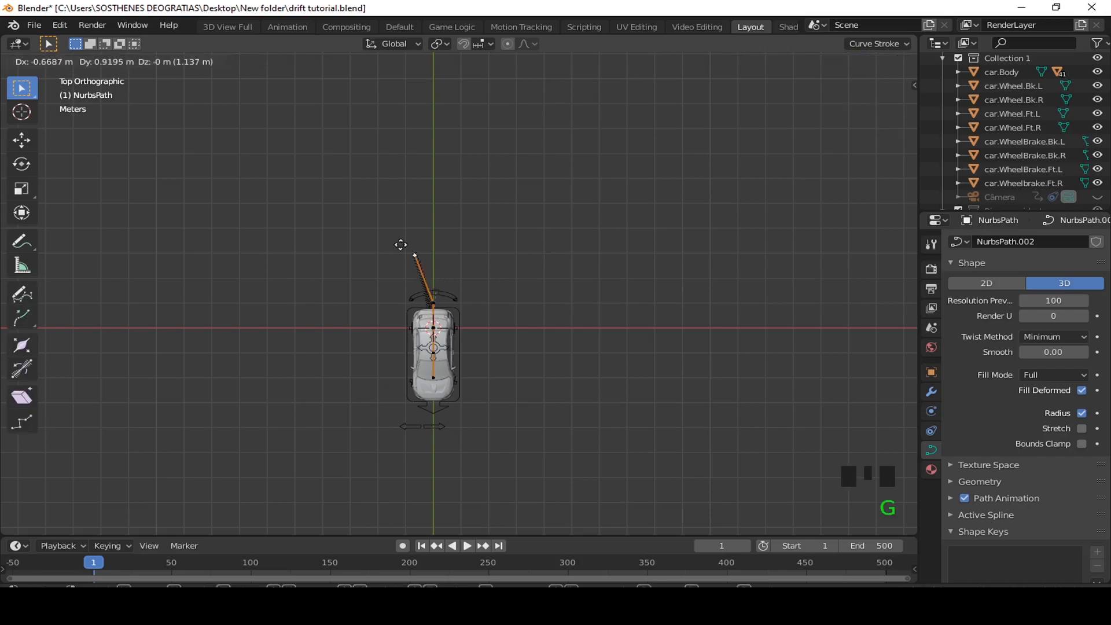
pyautogui.click(363, 200)
pyautogui.press('e')
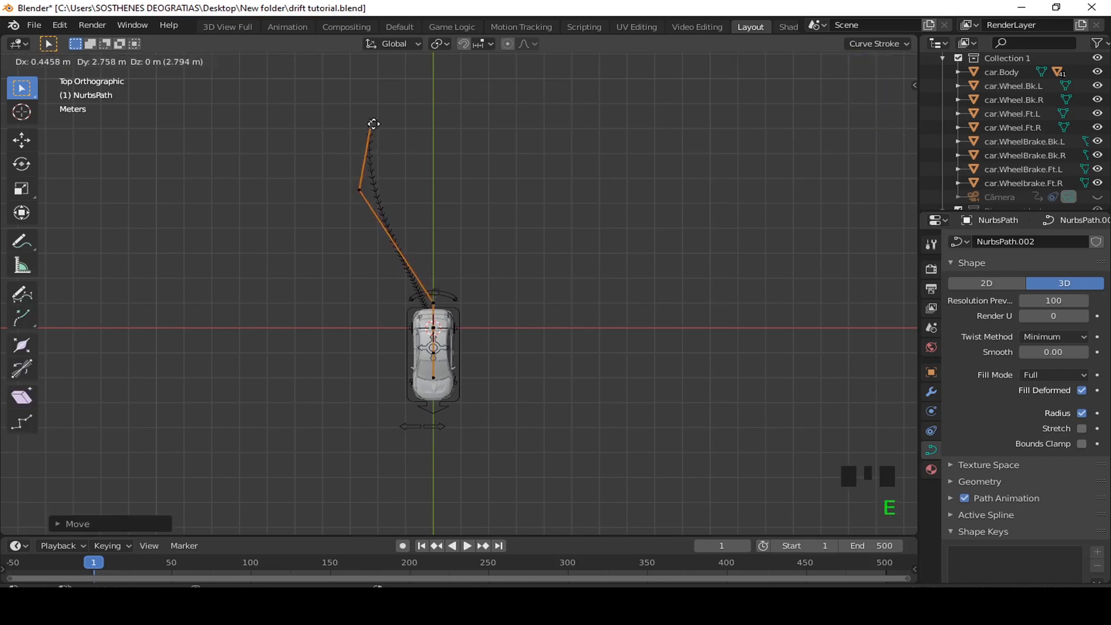
pyautogui.click(439, 94)
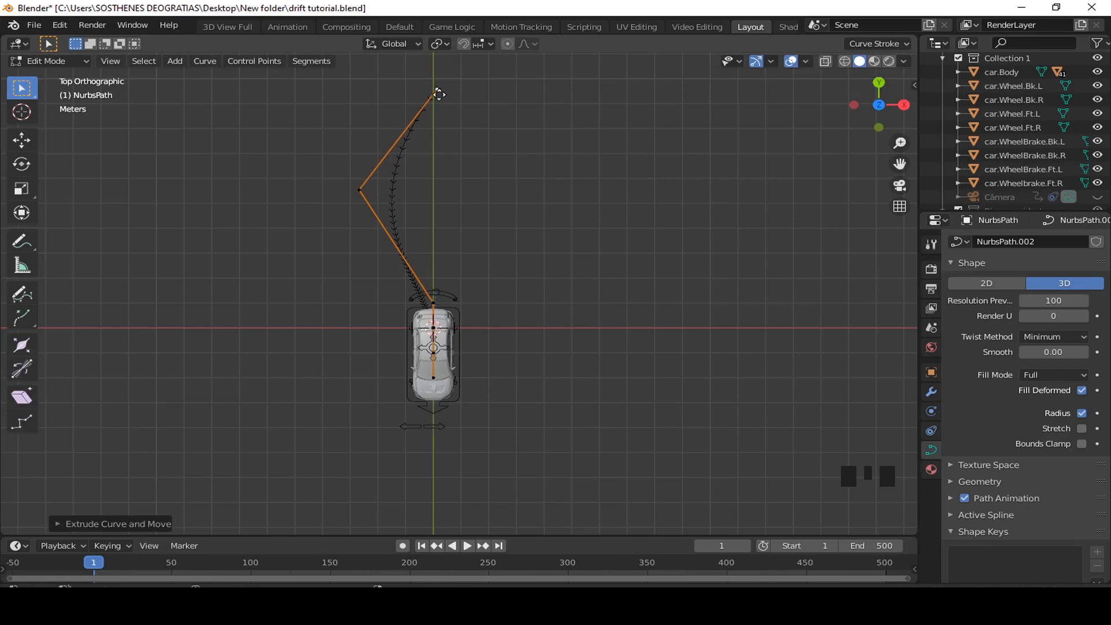
pyautogui.press('e')
pyautogui.click(581, 85)
pyautogui.scroll(-2, 536, 124)
pyautogui.keyDown('shift'); pyautogui.moveTo(536, 124); pyautogui.dragTo(387, 290, button='middle'); pyautogui.keyUp('shift')
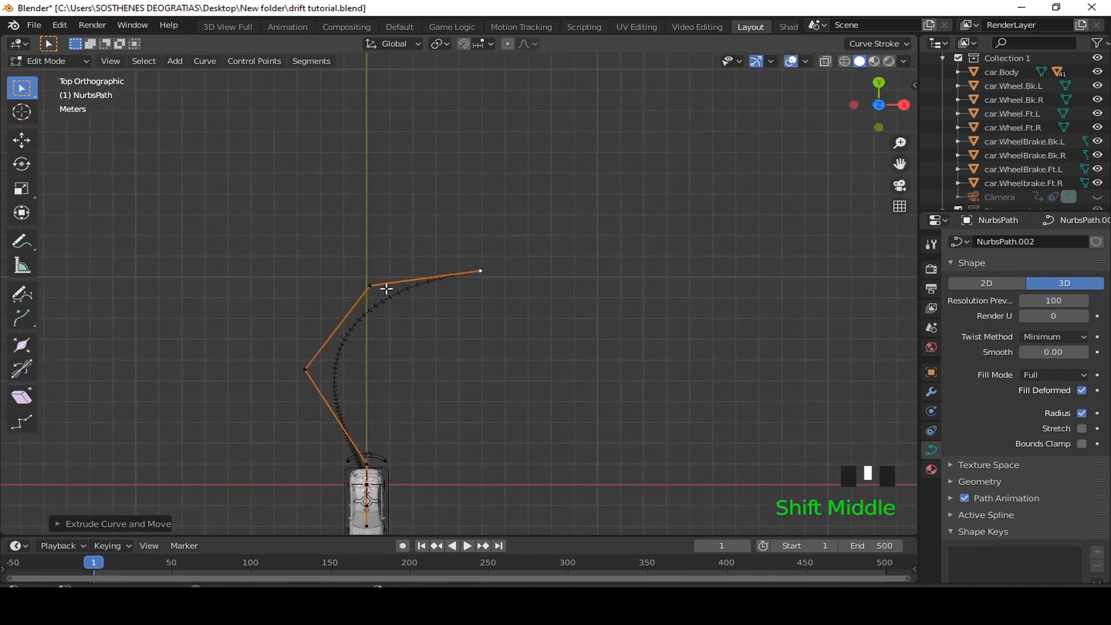
# Step: Extrude more control points from the path's other end to sweep it into a wide loop around the area in front of the car
pyautogui.press('e')
pyautogui.click(371, 289)
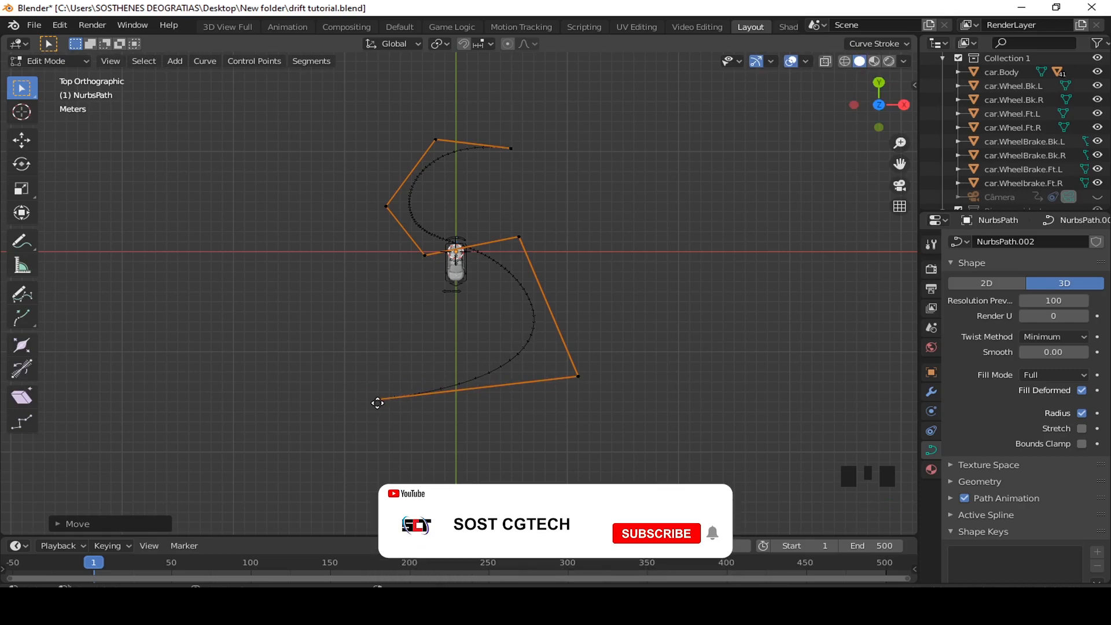
pyautogui.press('e')
pyautogui.click(248, 371)
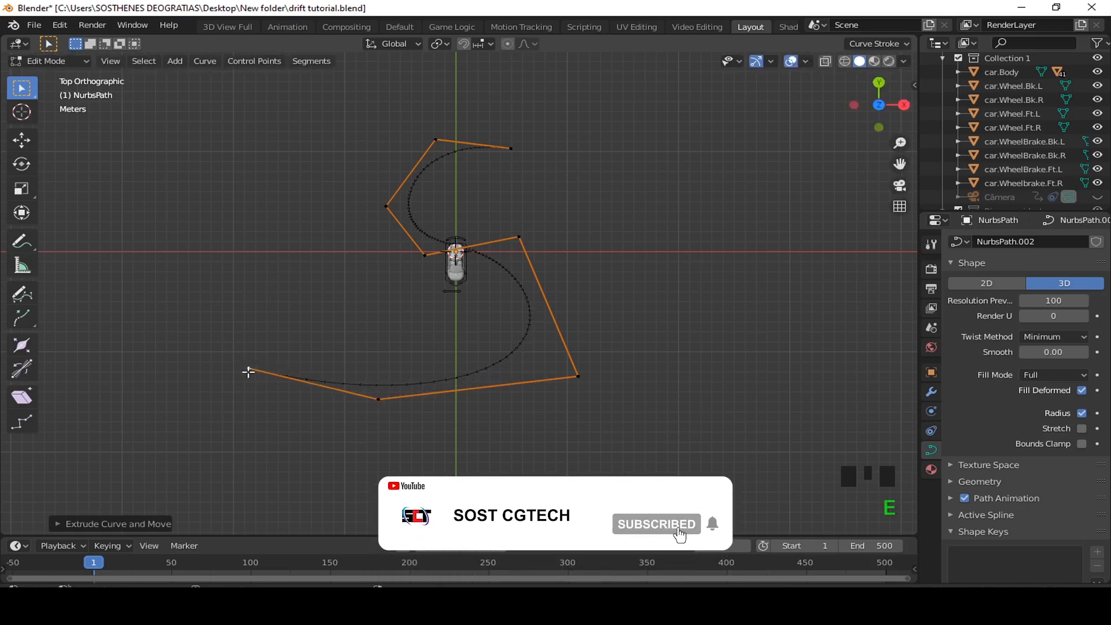
pyautogui.press('e')
pyautogui.click(231, 318)
pyautogui.press('e')
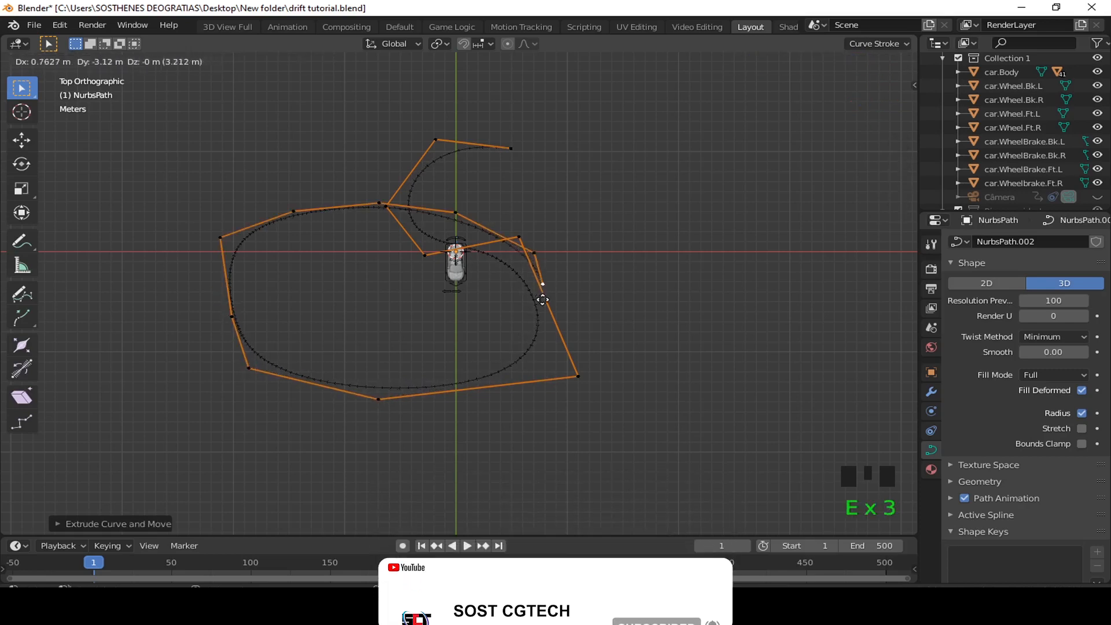
pyautogui.click(527, 343)
# Step: Extrude the path through a second lap close to the first, lead it out beyond the loop behind the car, and finish editing
pyautogui.press('e')
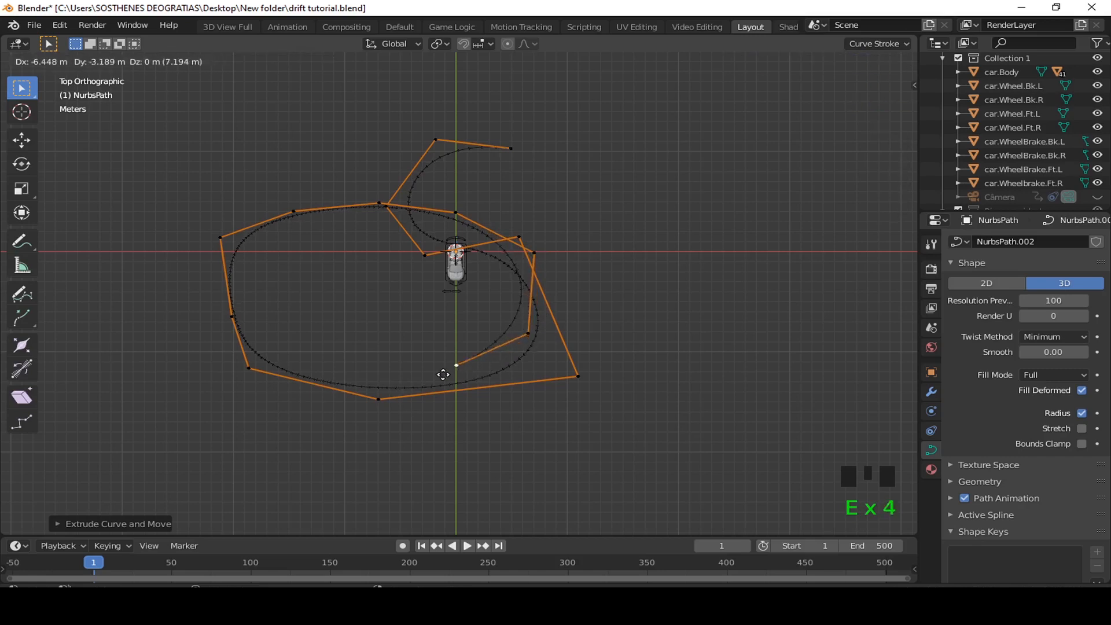
pyautogui.click(431, 380)
pyautogui.press('e')
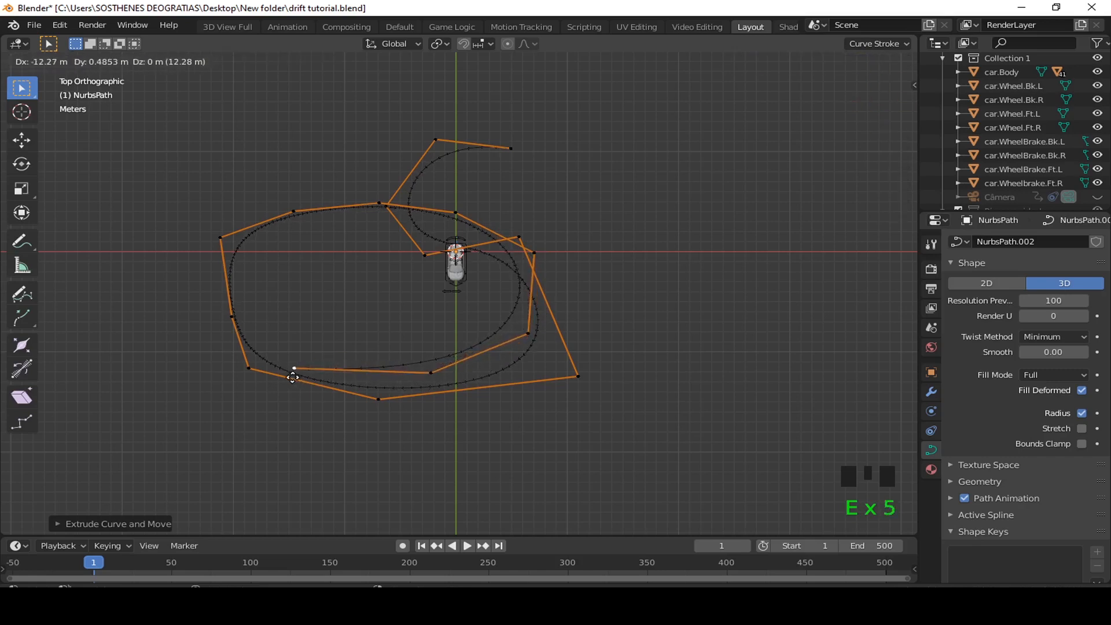
pyautogui.click(292, 376)
pyautogui.press('e')
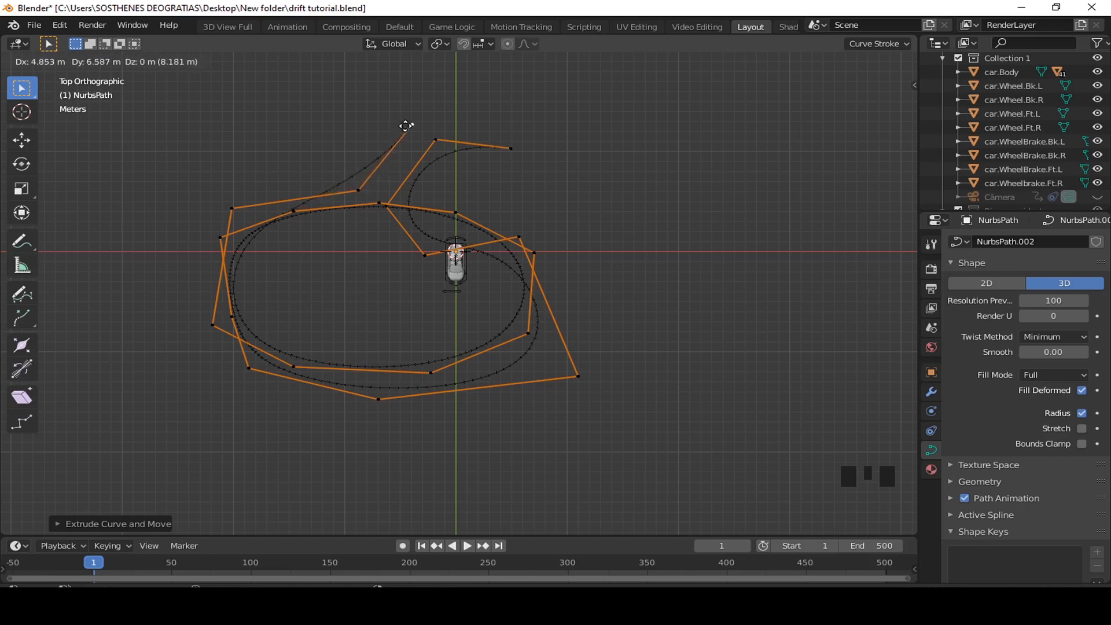
pyautogui.click(427, 104)
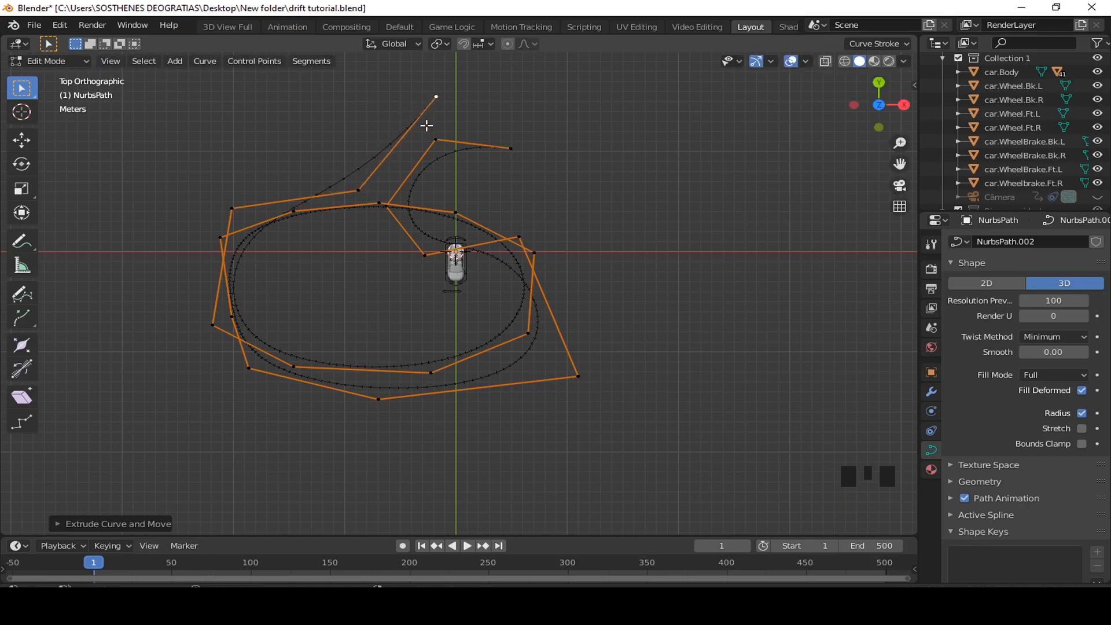
pyautogui.scroll(-1, 439, 174)
pyautogui.scroll(4, 439, 174)
pyautogui.press('Tab')
# Step: Select the car rig's Root bone together with the path and add a Follow Path bone constraint to the bone
pyautogui.scroll(2, 503, 242)
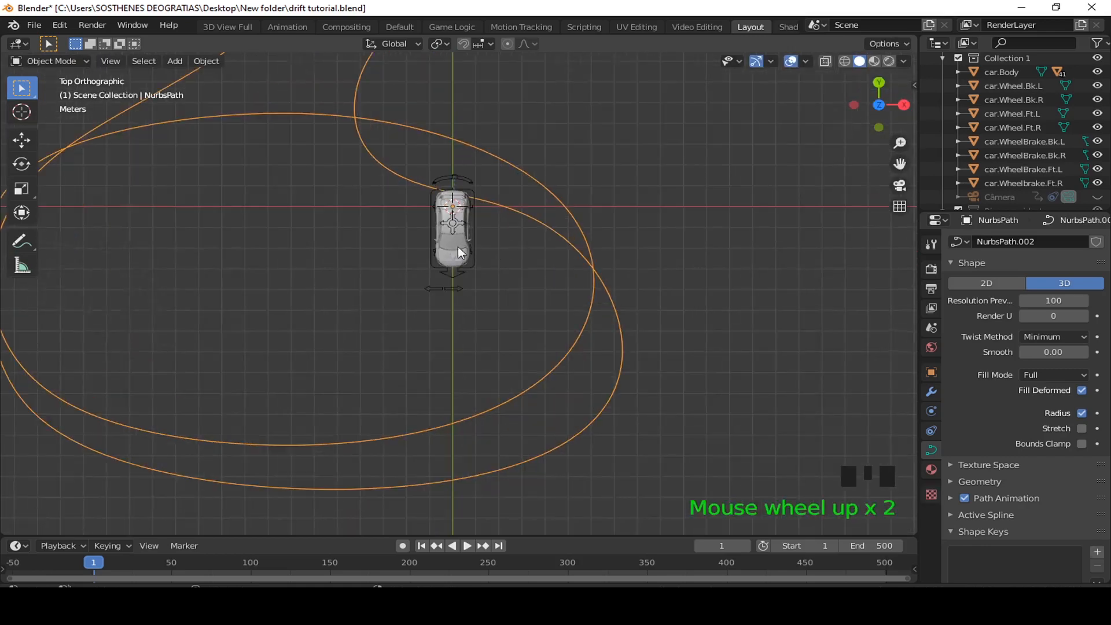
pyautogui.moveTo(457, 247); pyautogui.dragTo(457, 348, button='middle')
pyautogui.keyDown('shift'); pyautogui.click(501, 416); pyautogui.keyUp('shift')
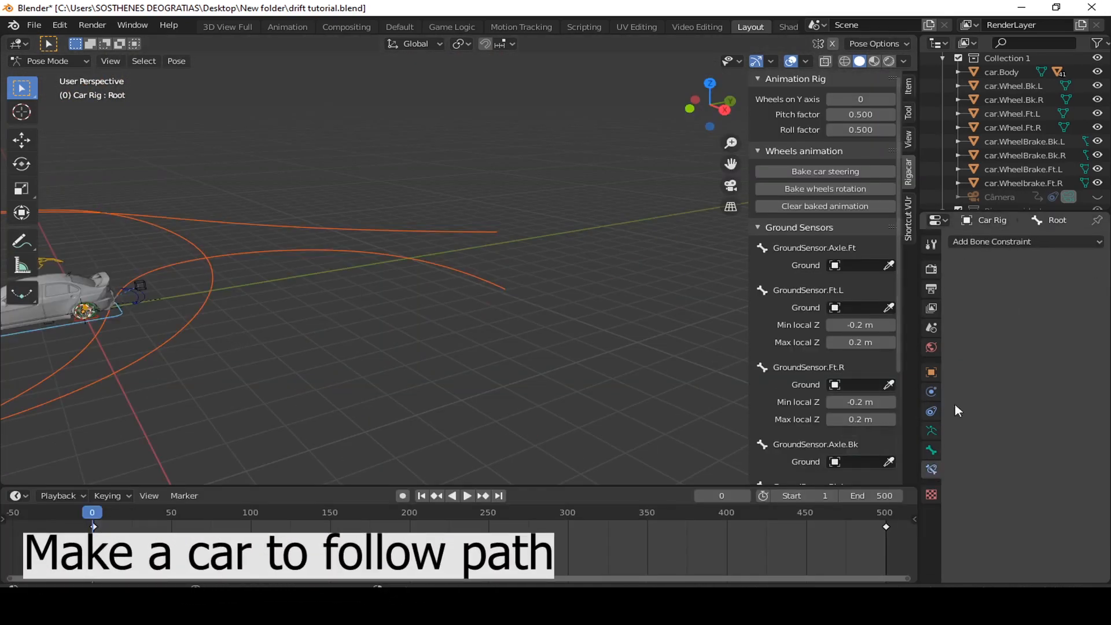
pyautogui.click(1046, 248)
pyautogui.click(1050, 335)
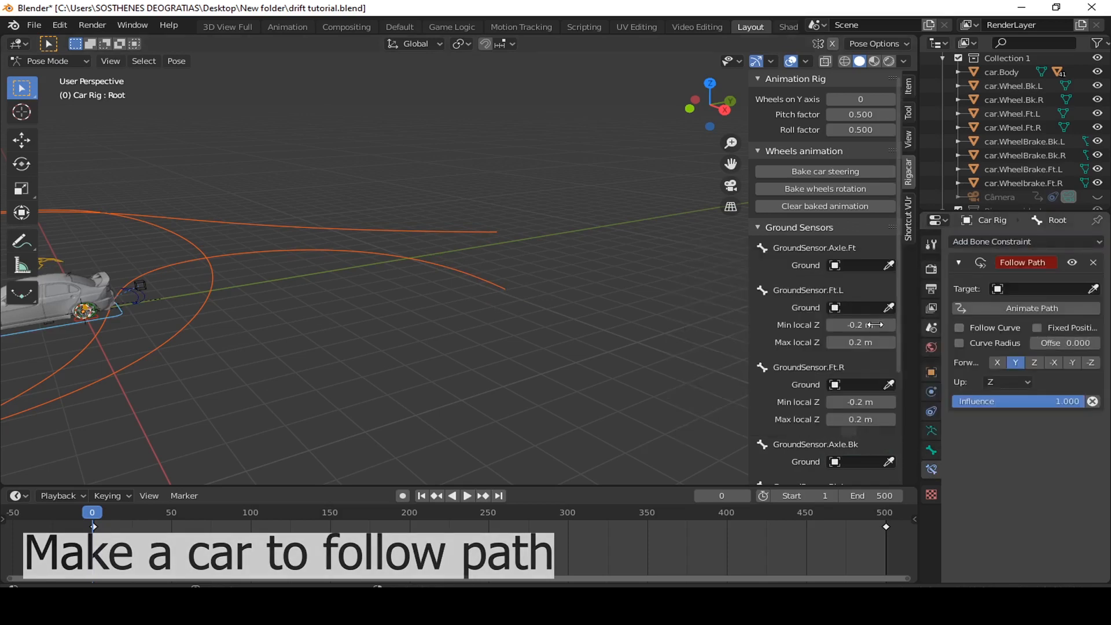
# Step: Target the Follow Path constraint at NurbsPath, enable Follow Curve and Fixed Position, and set the forward axis to -Y
pyautogui.click(1078, 287)
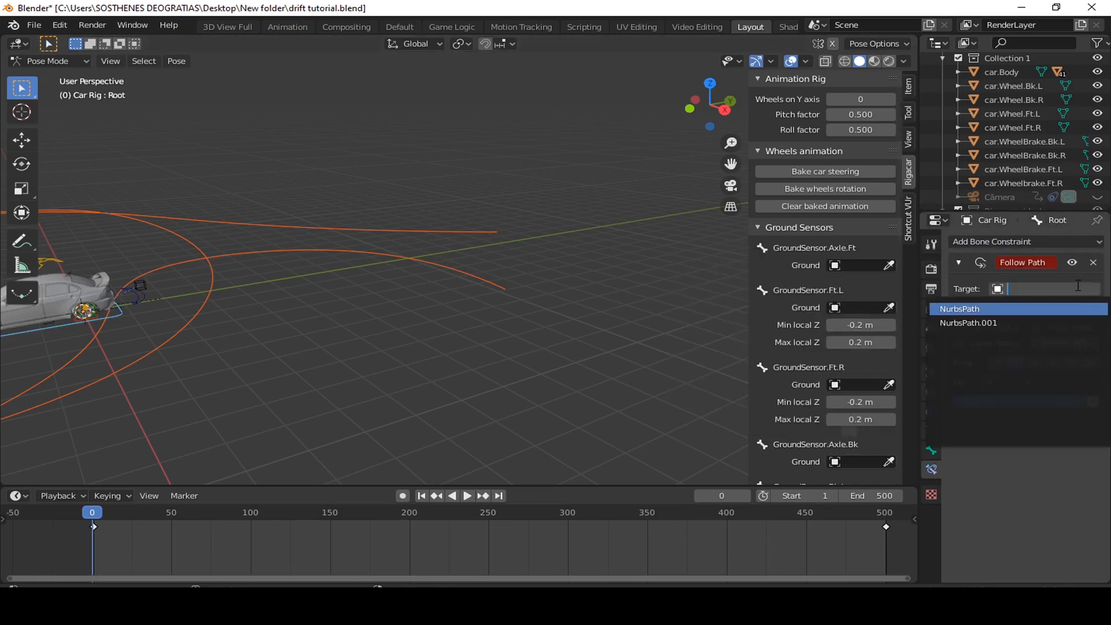
pyautogui.click(962, 309)
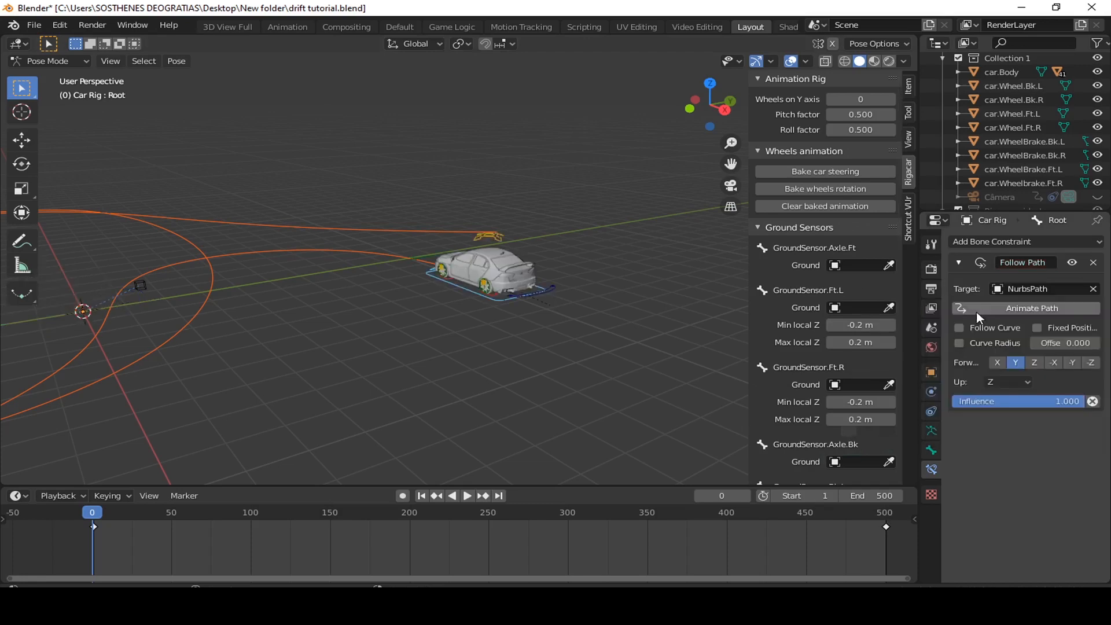
pyautogui.click(959, 329)
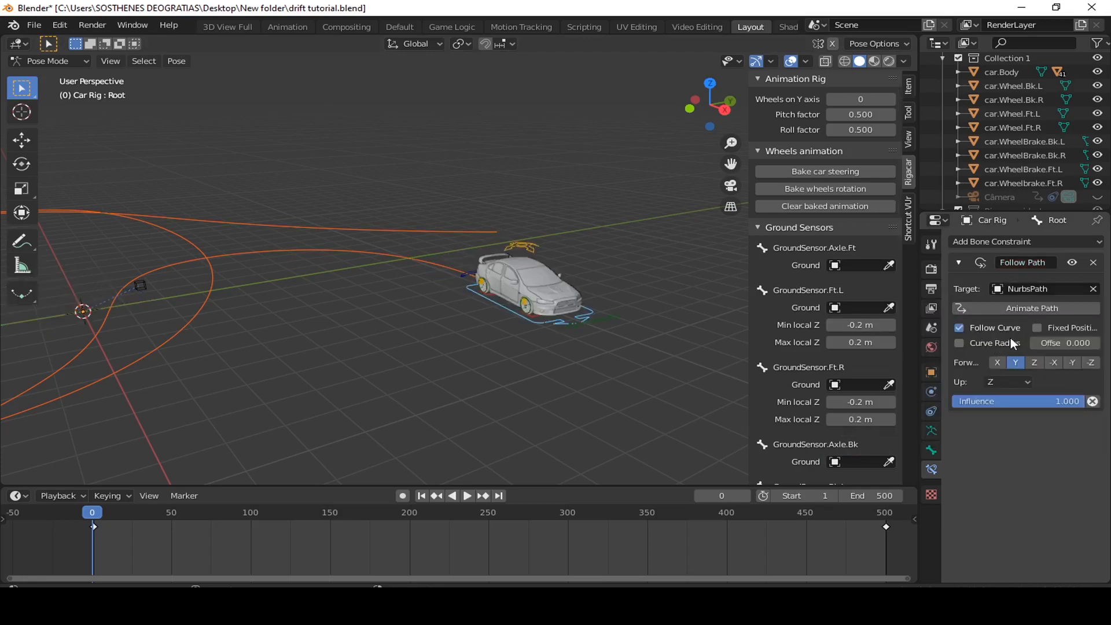
pyautogui.click(1074, 365)
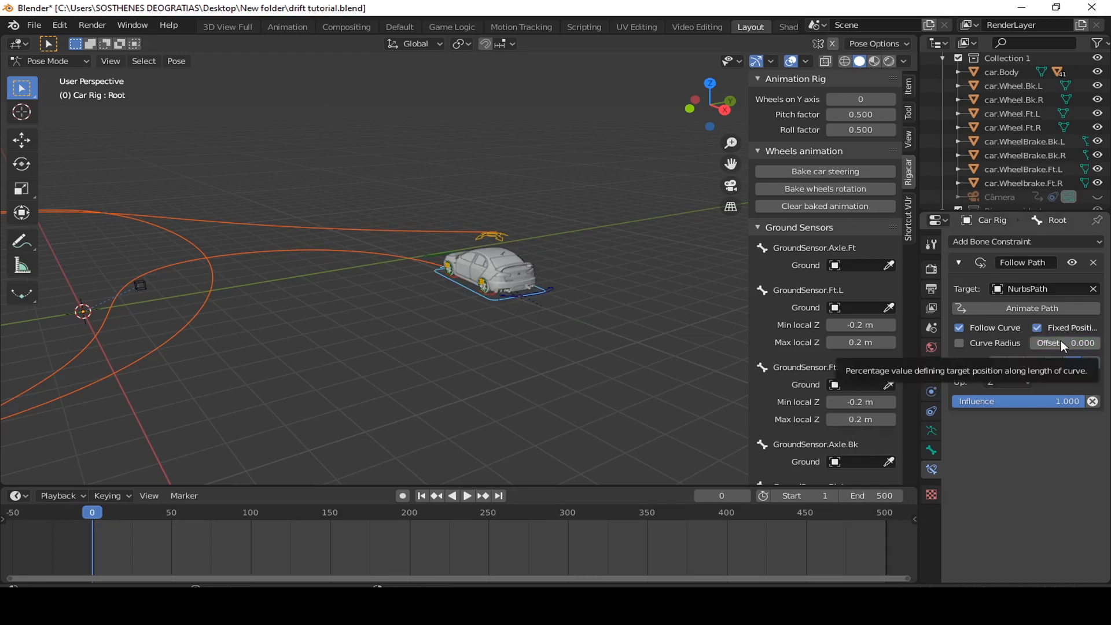
# Step: Keyframe the Follow Path offset at 0.000 on frame 0 and at 1.000 on frame 500
pyautogui.press('i')
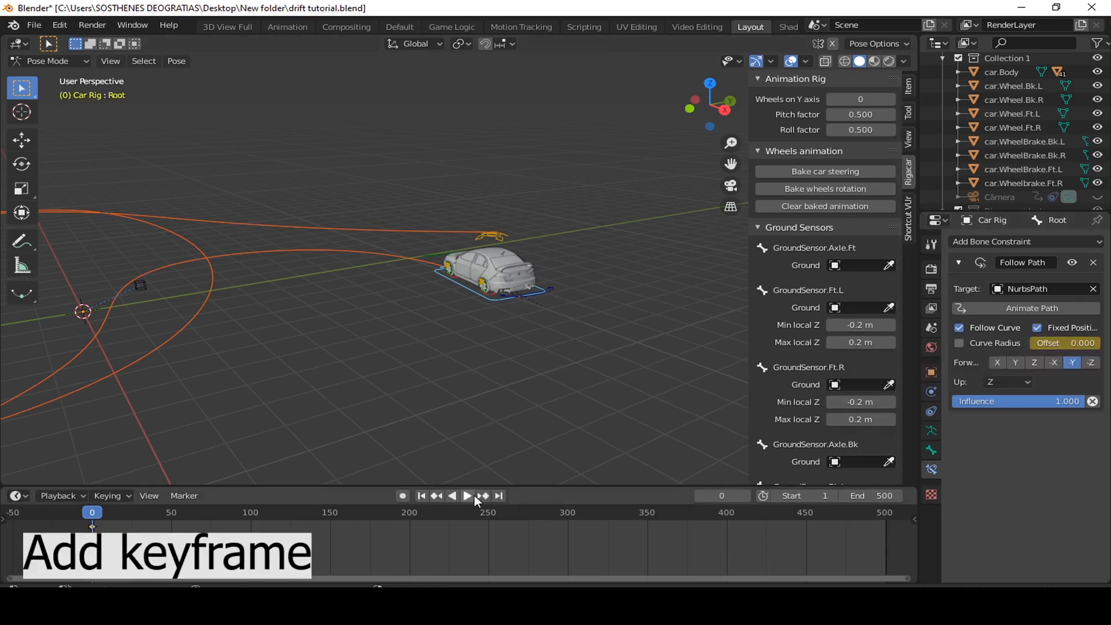
pyautogui.click(499, 497)
pyautogui.moveTo(1033, 343); pyautogui.dragTo(1097, 343)
pyautogui.press('i')
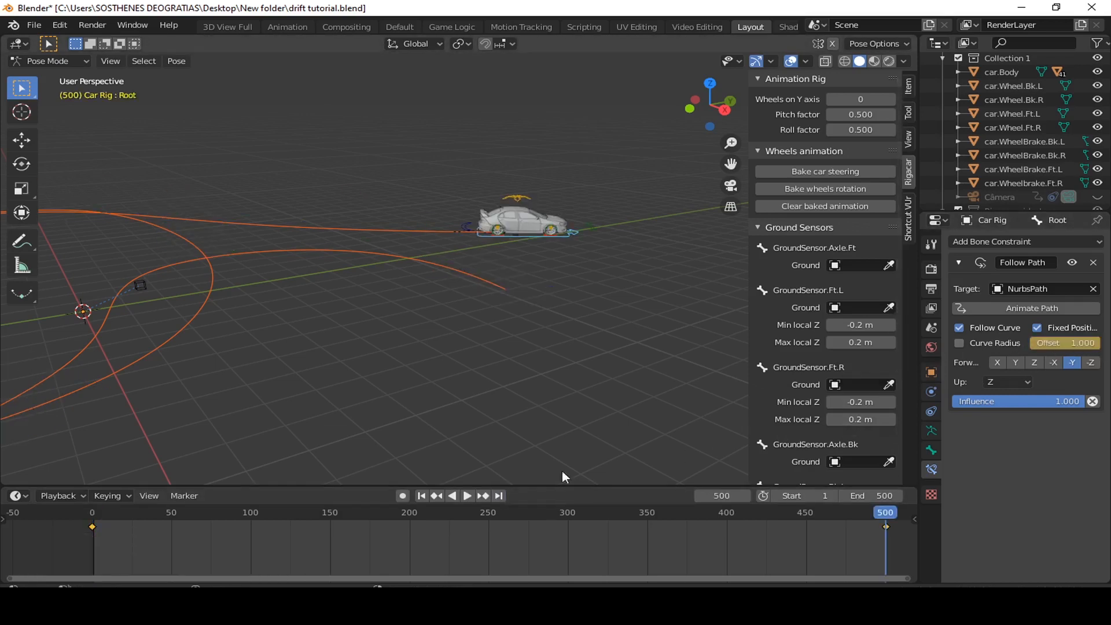
# Step: Play back the animation and examine how the car travels along the path
pyautogui.press('space')
pyautogui.scroll(-4, 427, 286)
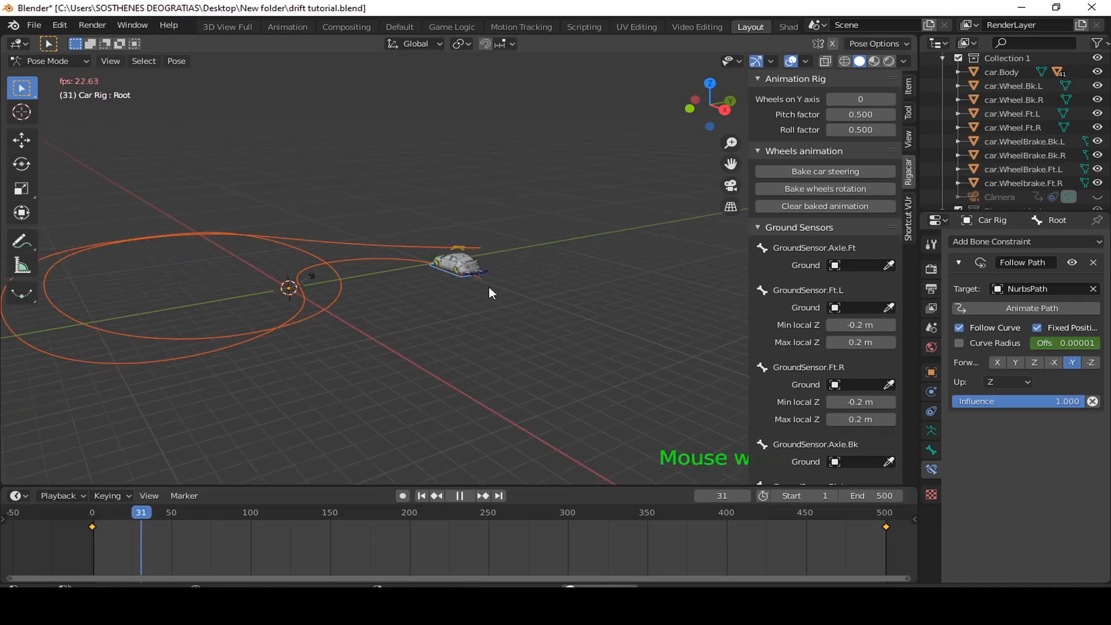
pyautogui.moveTo(489, 286); pyautogui.dragTo(439, 329, button='middle')
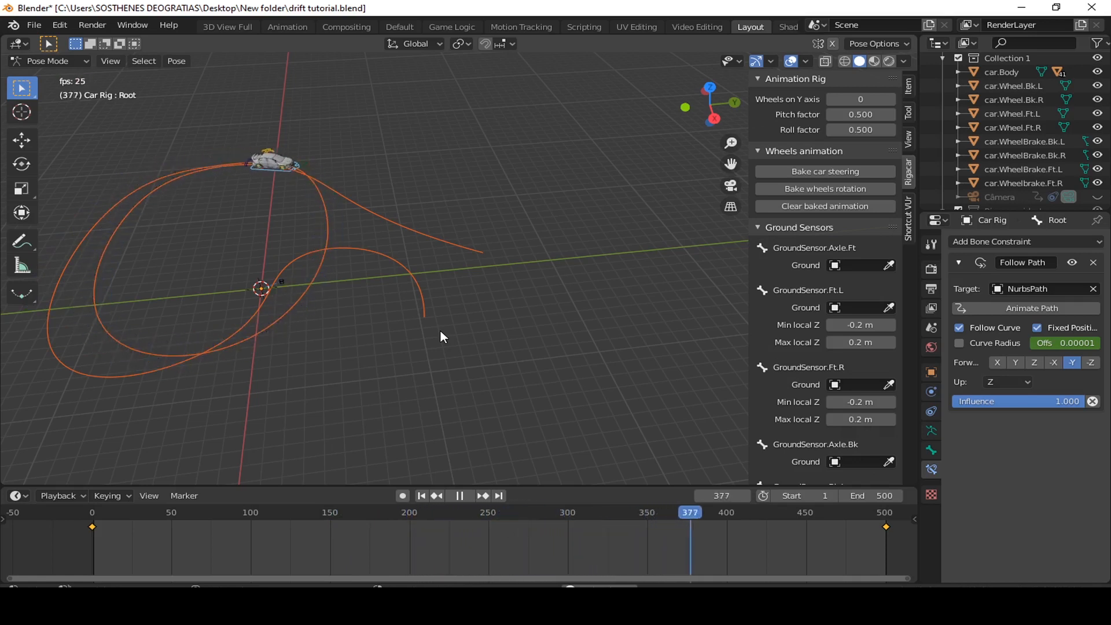
pyautogui.scroll(4, 287, 208)
pyautogui.press('space')
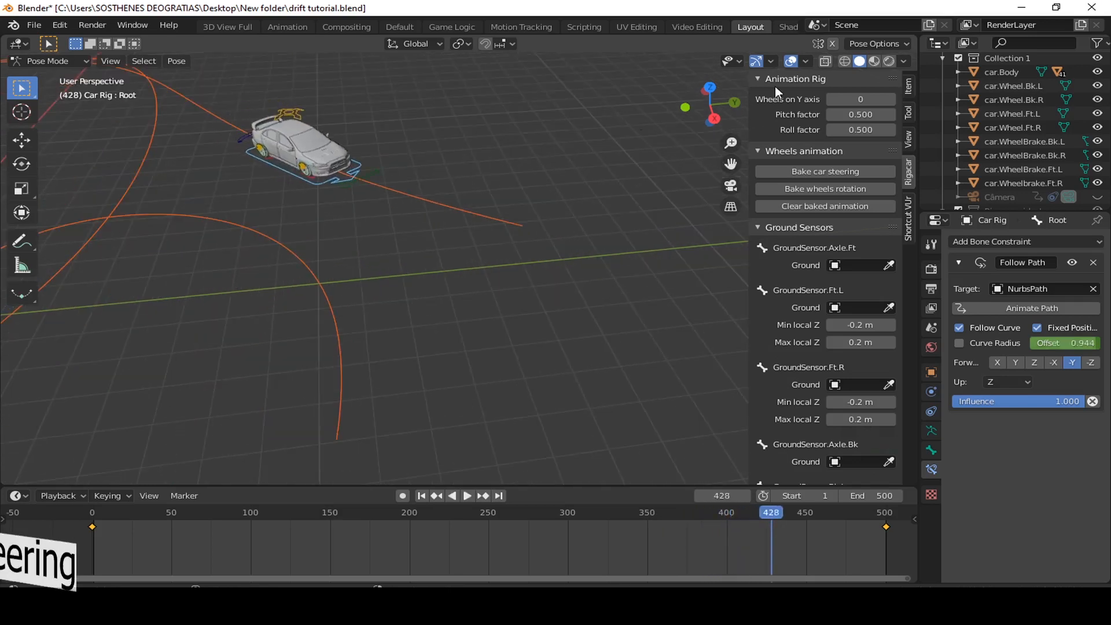
# Step: Bake the car steering for the rig
pyautogui.click(808, 169)
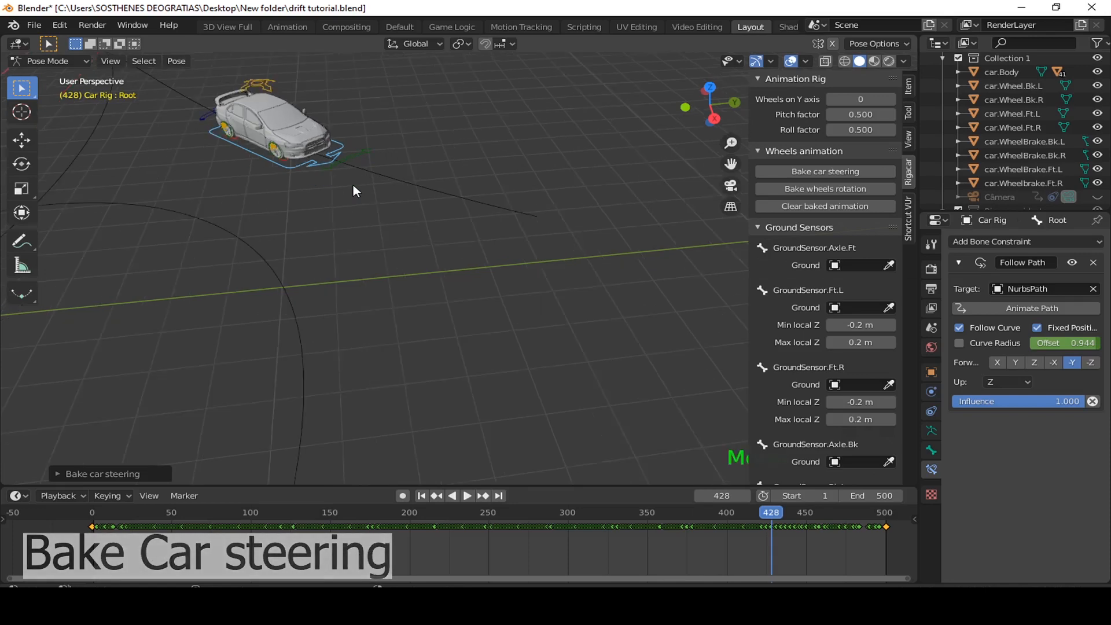
# Step: Play back the animation and examine the baked steering as the car follows the path
pyautogui.scroll(3, 353, 185)
pyautogui.press('space')
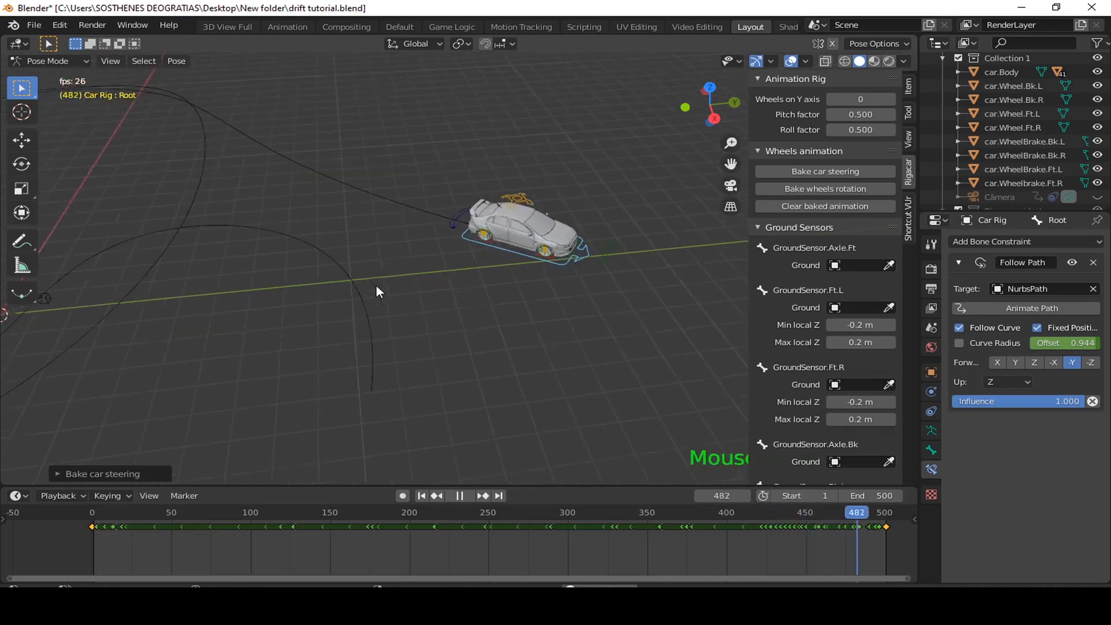
pyautogui.scroll(3, 370, 284)
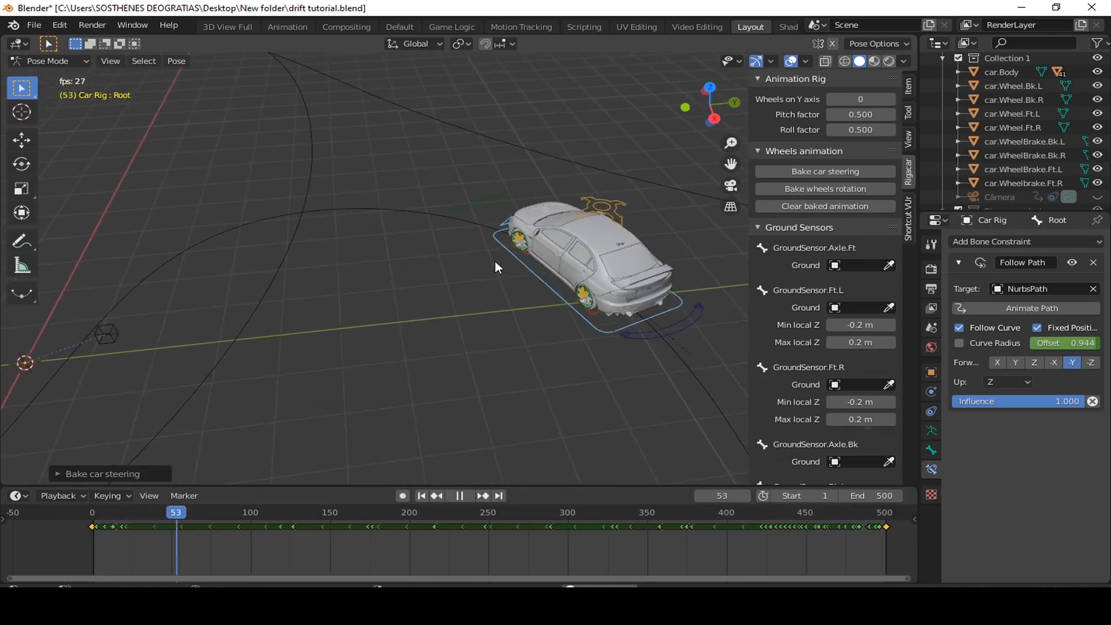
pyautogui.scroll(3, 495, 261)
pyautogui.press('space')
pyautogui.press('space')
pyautogui.moveTo(135, 207); pyautogui.dragTo(338, 162, button='middle')
pyautogui.scroll(-3, 338, 162)
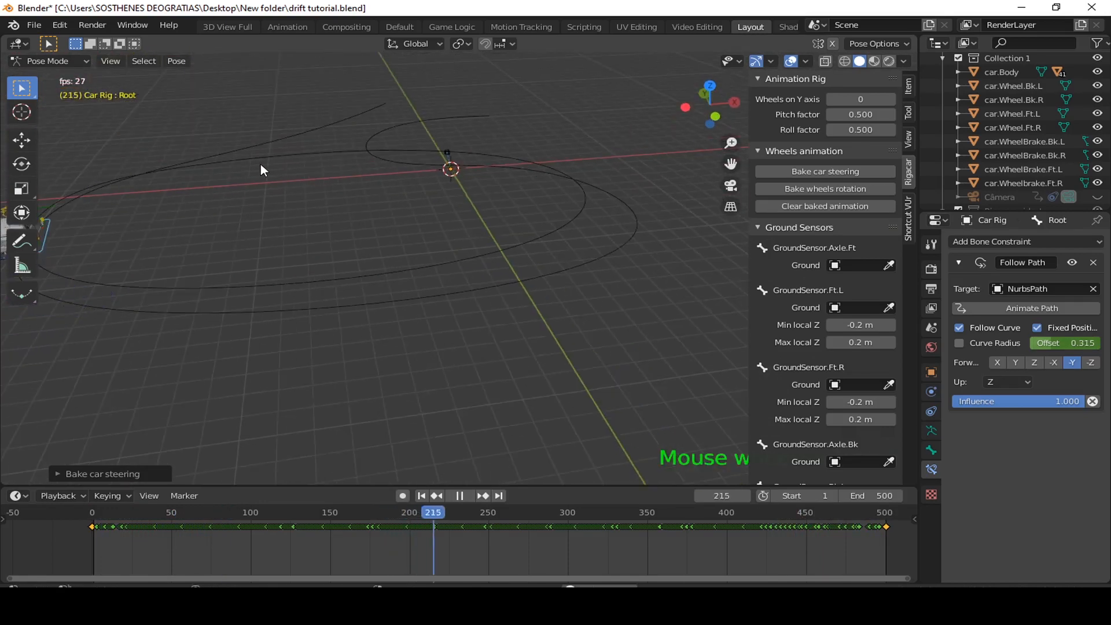
pyautogui.press('space')
# Step: Bake the wheels rotation for the rig from frame 1 to 500 with a keyframe tolerance of 0.01
pyautogui.scroll(3, 170, 154)
pyautogui.keyDown('shift'); pyautogui.moveTo(172, 155); pyautogui.dragTo(369, 335, button='middle'); pyautogui.keyUp('shift')
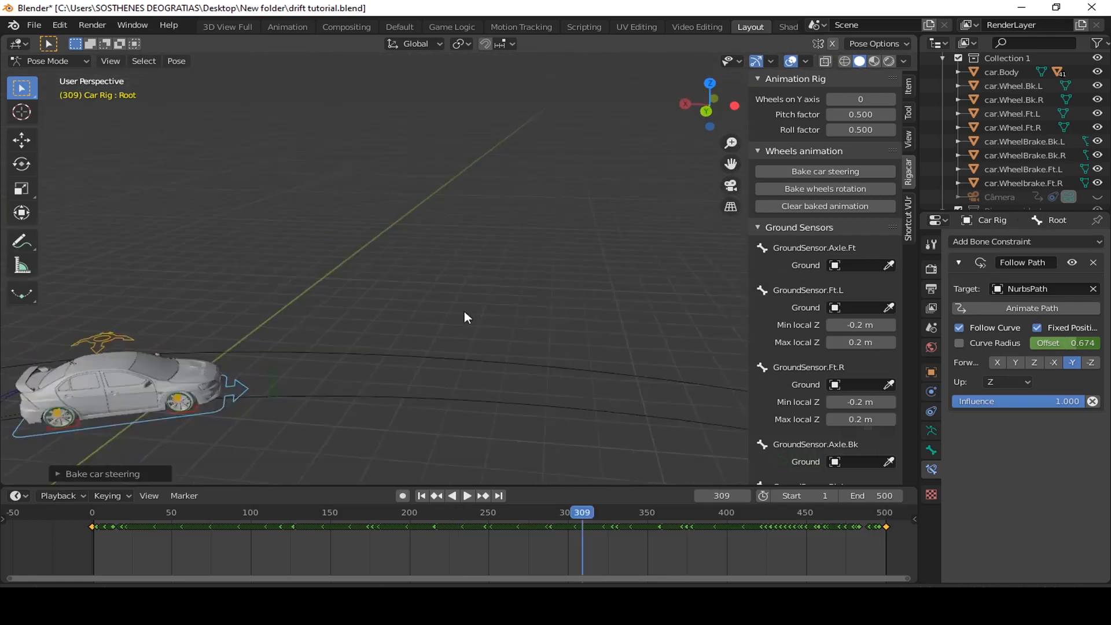
pyautogui.keyDown('shift'); pyautogui.moveTo(465, 312); pyautogui.dragTo(925, 131, button='middle'); pyautogui.keyUp('shift')
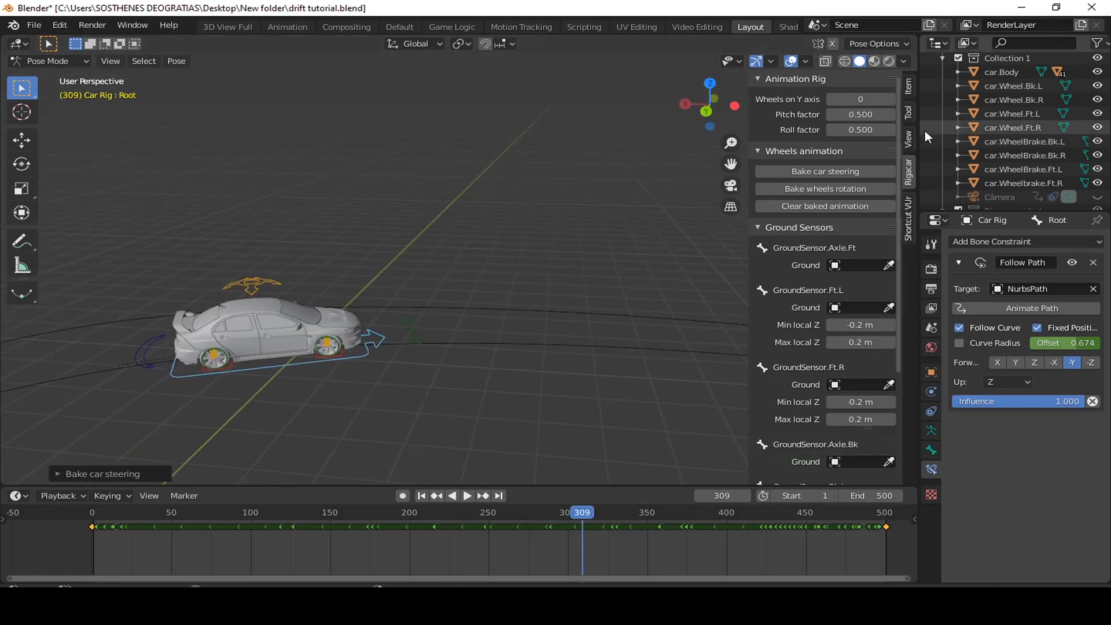
pyautogui.click(843, 190)
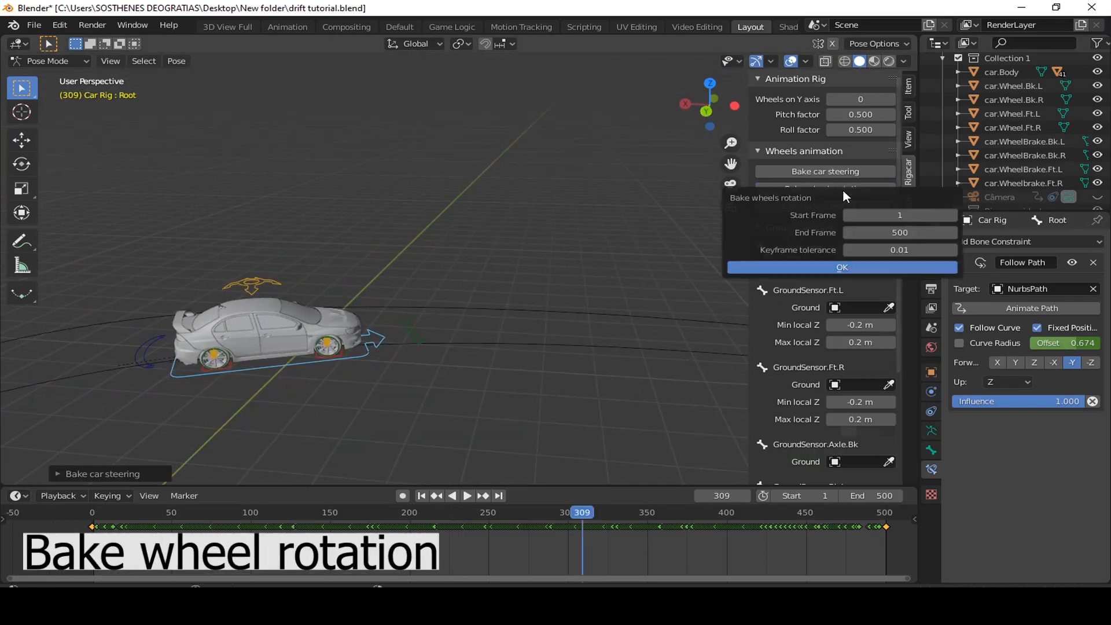
pyautogui.click(853, 268)
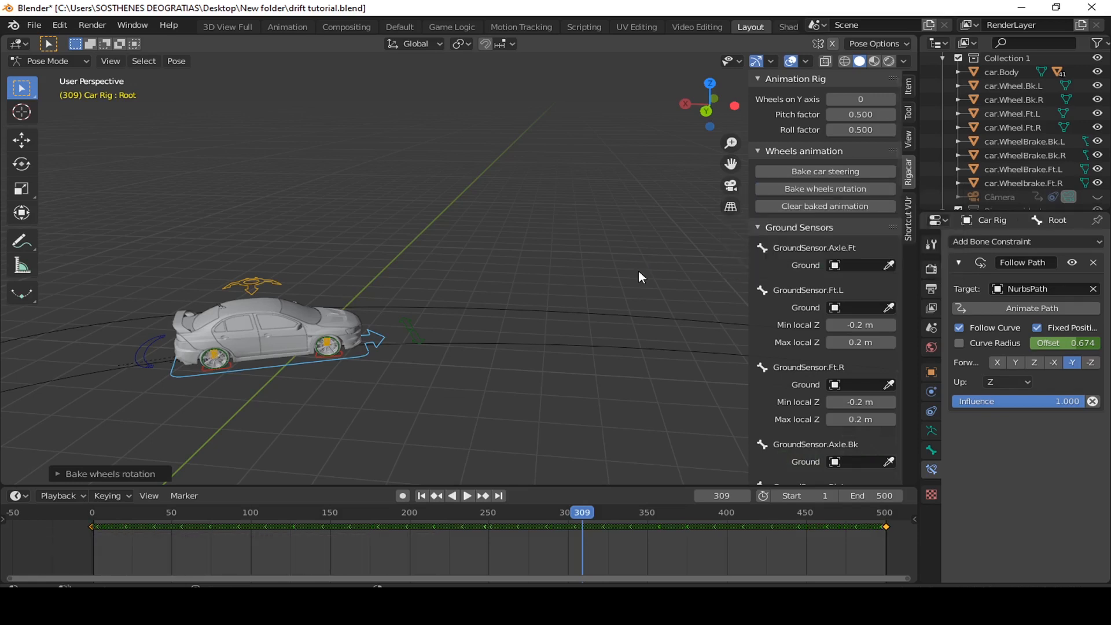
# Step: Play the animation from frame 1 and examine the car's wheels and motion along the path, then return to the first frame
pyautogui.click(420, 496)
pyautogui.scroll(-5, 399, 431)
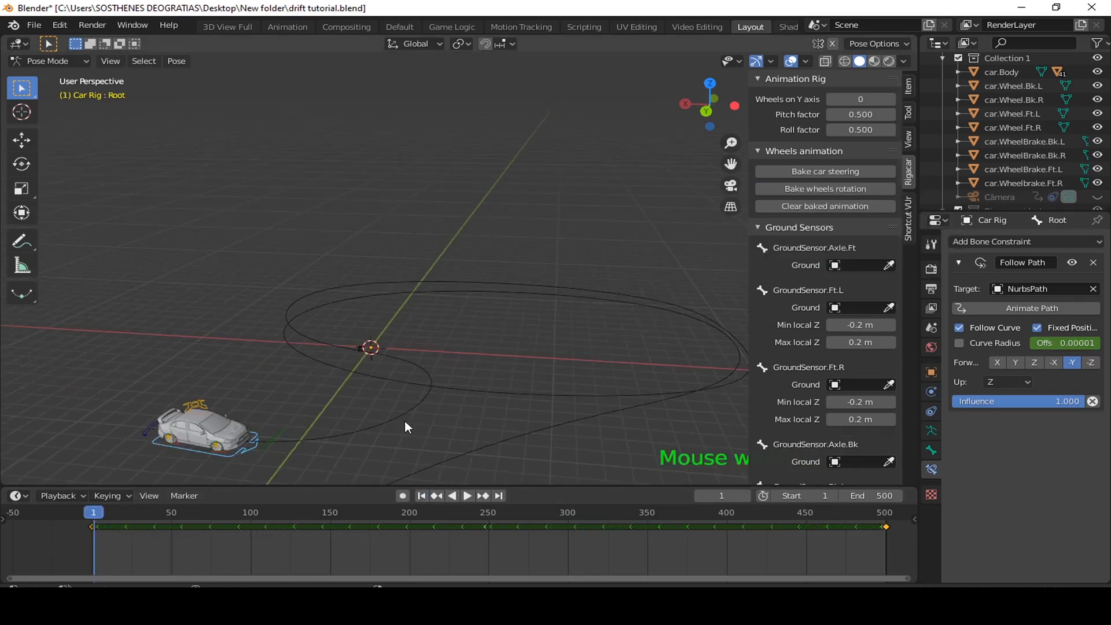
pyautogui.scroll(3, 347, 423)
pyautogui.moveTo(347, 419); pyautogui.dragTo(588, 348, button='middle')
pyautogui.keyDown('shift'); pyautogui.moveTo(588, 347); pyautogui.dragTo(723, 243, button='middle'); pyautogui.keyUp('shift')
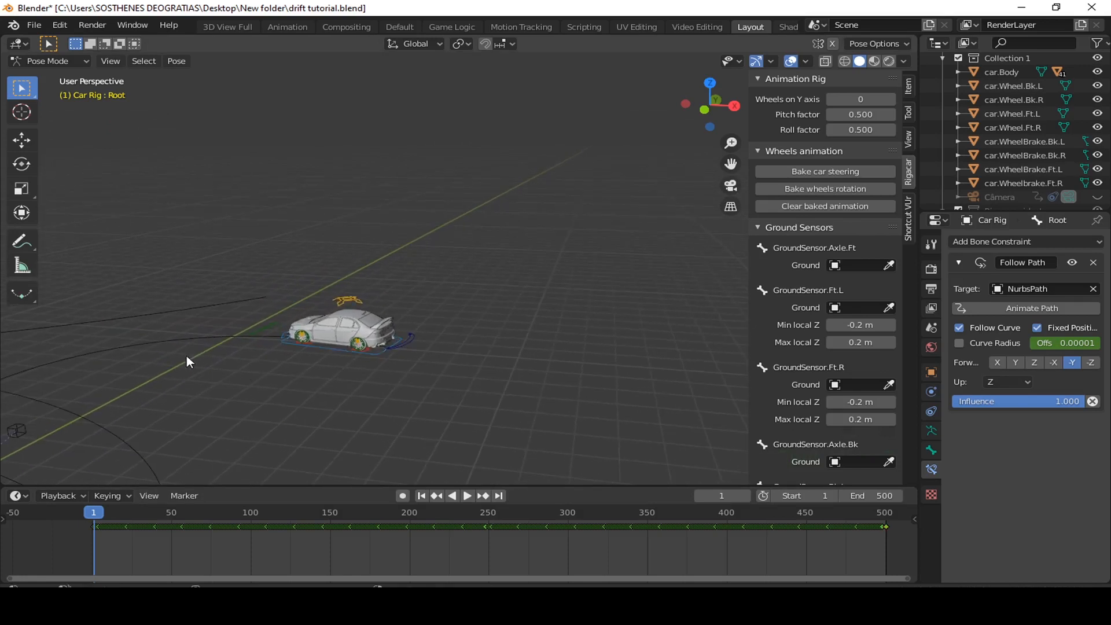
pyautogui.doubleClick(176, 341)
pyautogui.press('space')
pyautogui.scroll(8, 148, 355)
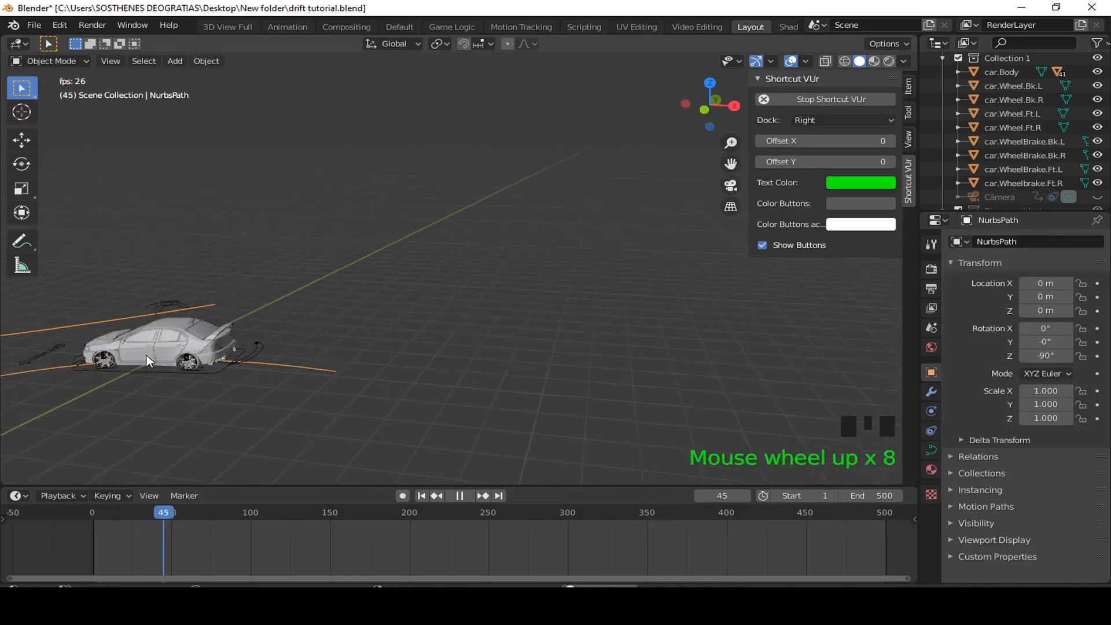
pyautogui.scroll(-3, 149, 371)
pyautogui.moveTo(157, 408); pyautogui.dragTo(788, 385, button='middle')
pyautogui.scroll(2, 372, 254)
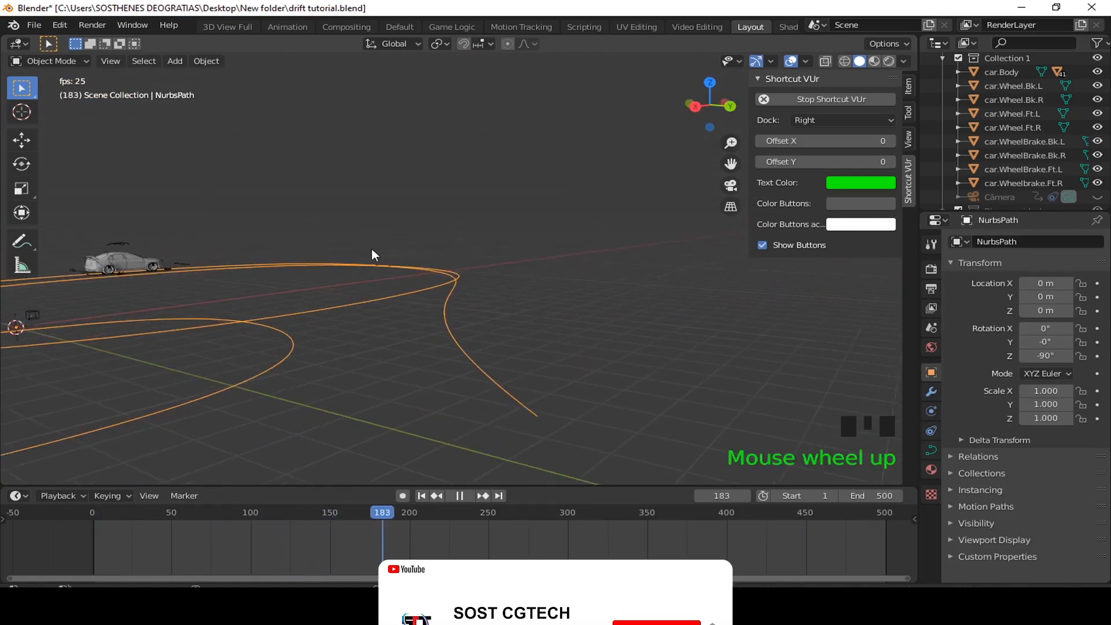
pyautogui.scroll(20, 371, 250)
pyautogui.scroll(-2, 367, 279)
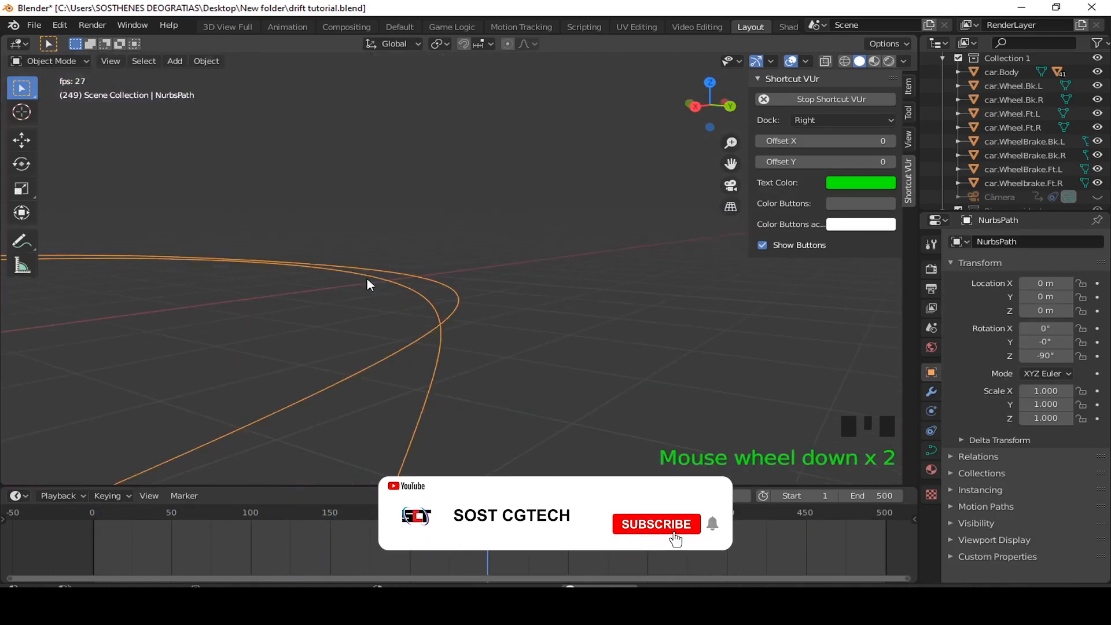
pyautogui.scroll(-9, 366, 281)
pyautogui.moveTo(342, 291); pyautogui.dragTo(335, 319, button='middle')
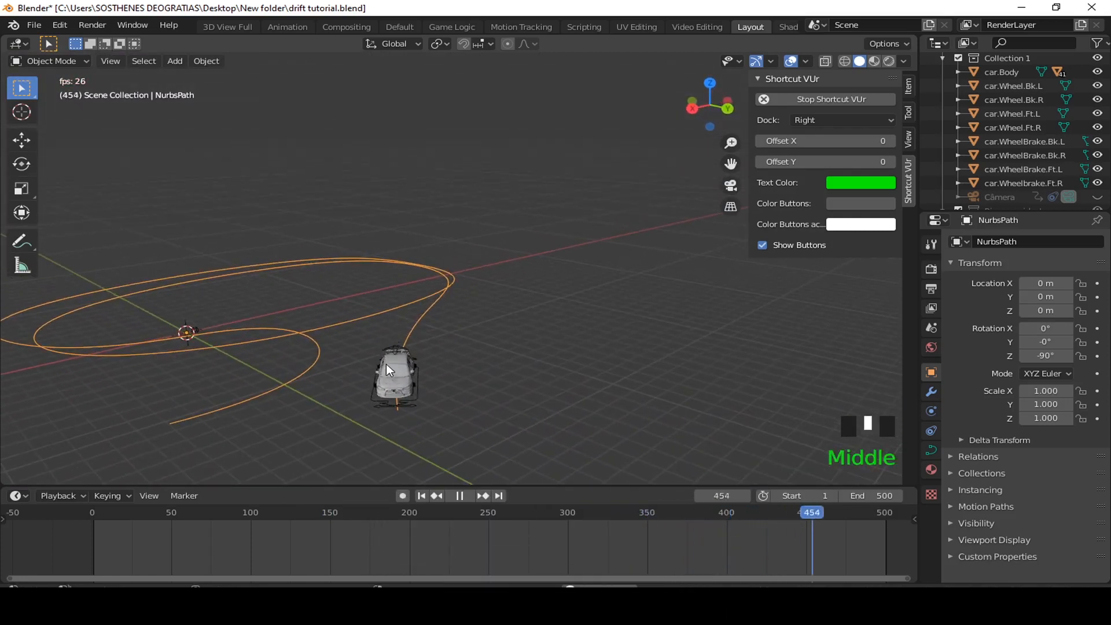
pyautogui.press('space')
pyautogui.click(421, 496)
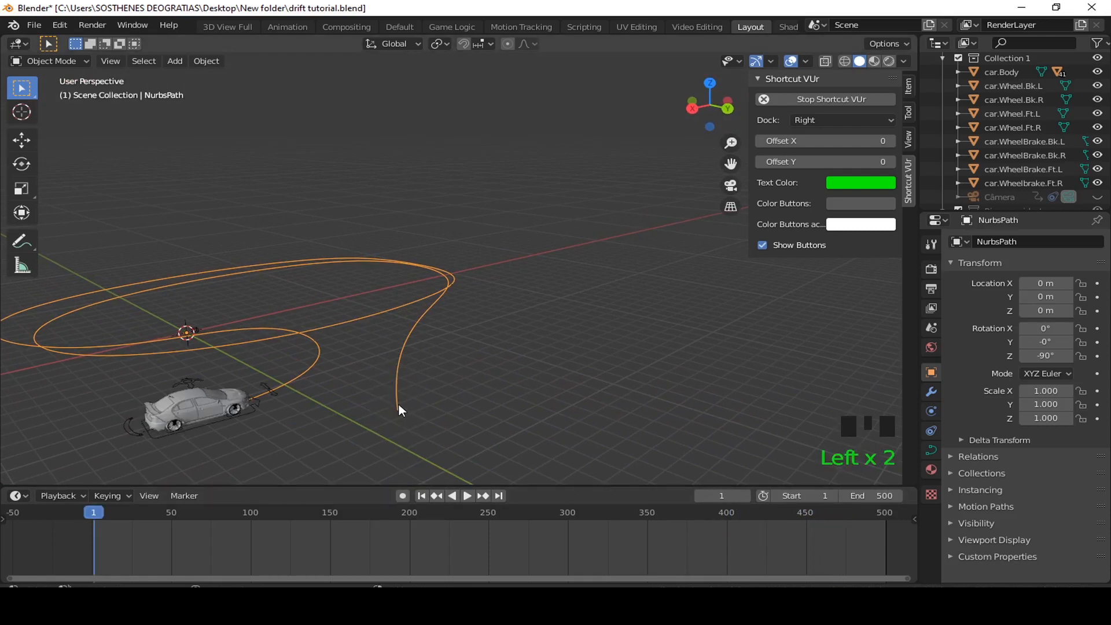
# Step: Open the NurbsPath curve for point editing in the top orthographic view
pyautogui.press('Tab')
pyautogui.press('KP_7')
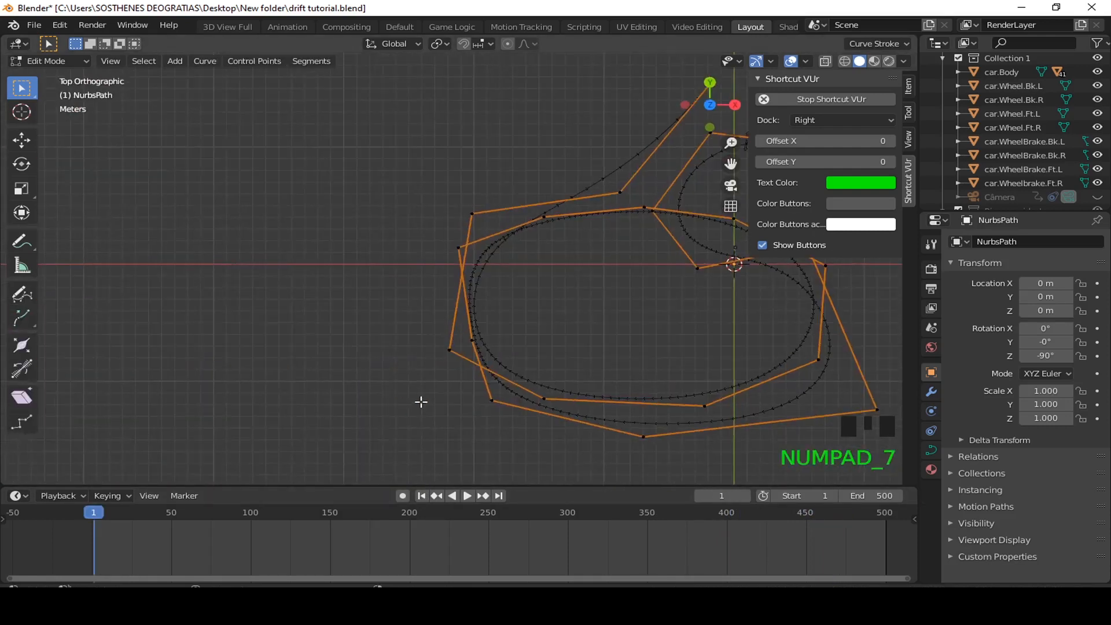
pyautogui.keyDown('shift'); pyautogui.moveTo(422, 401); pyautogui.dragTo(445, 338, button='middle'); pyautogui.keyUp('shift')
# Step: Add a plane at the scene origin and scale it up to about 57 as ground beneath the whole path
pyautogui.hotkey('shift', 'a')
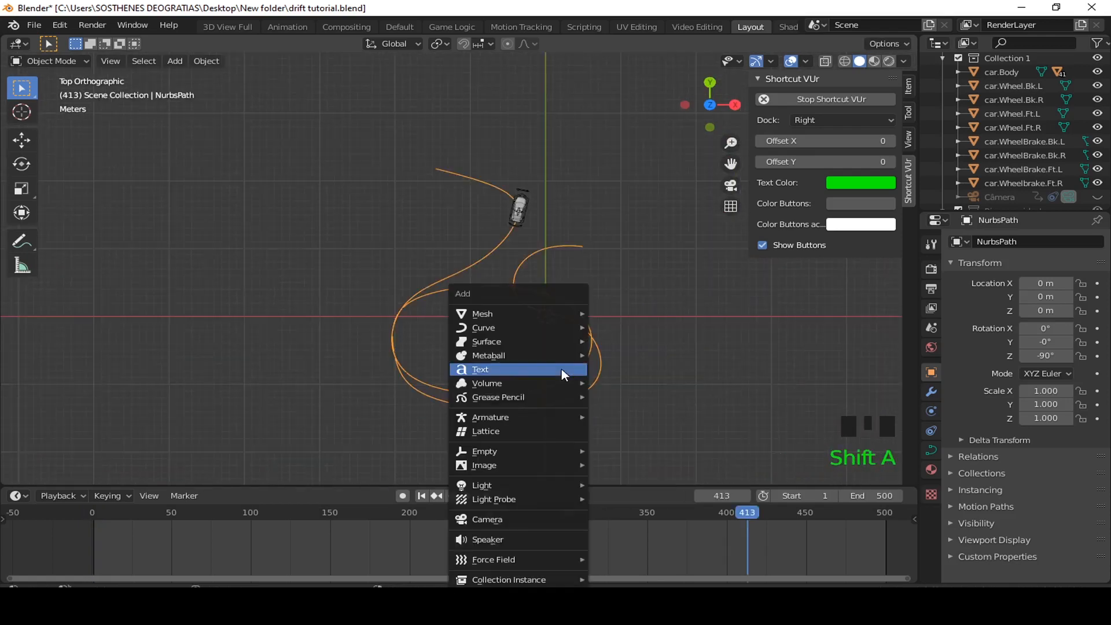
pyautogui.moveTo(527, 308)
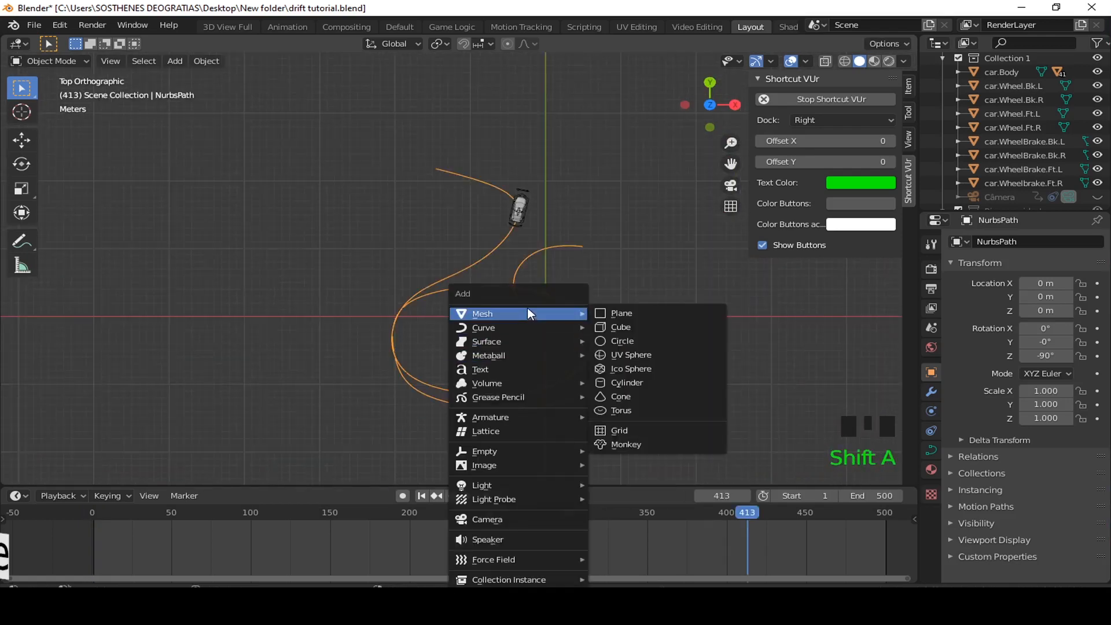
pyautogui.click(622, 314)
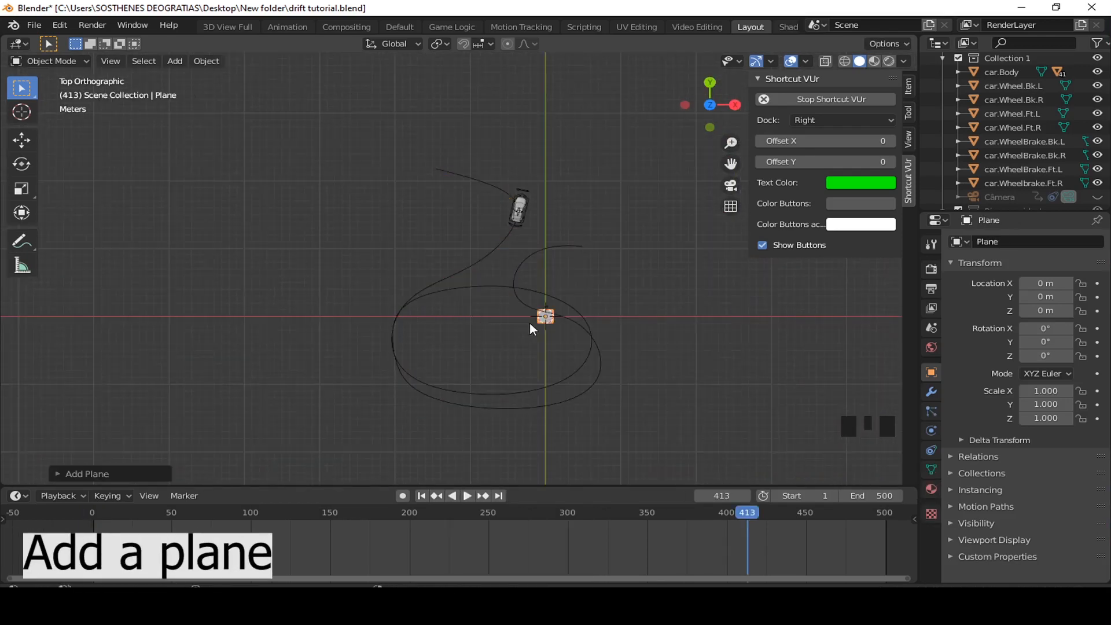
pyautogui.press('s')
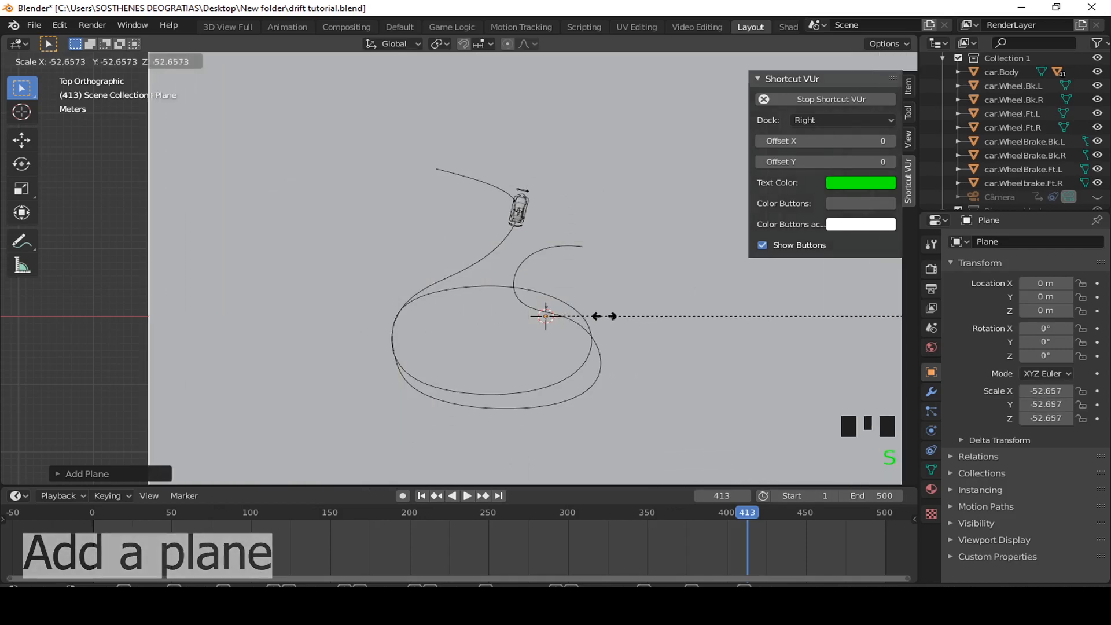
pyautogui.click(647, 317)
pyautogui.moveTo(647, 317); pyautogui.dragTo(456, 241, button='middle')
pyautogui.scroll(2, 526, 231)
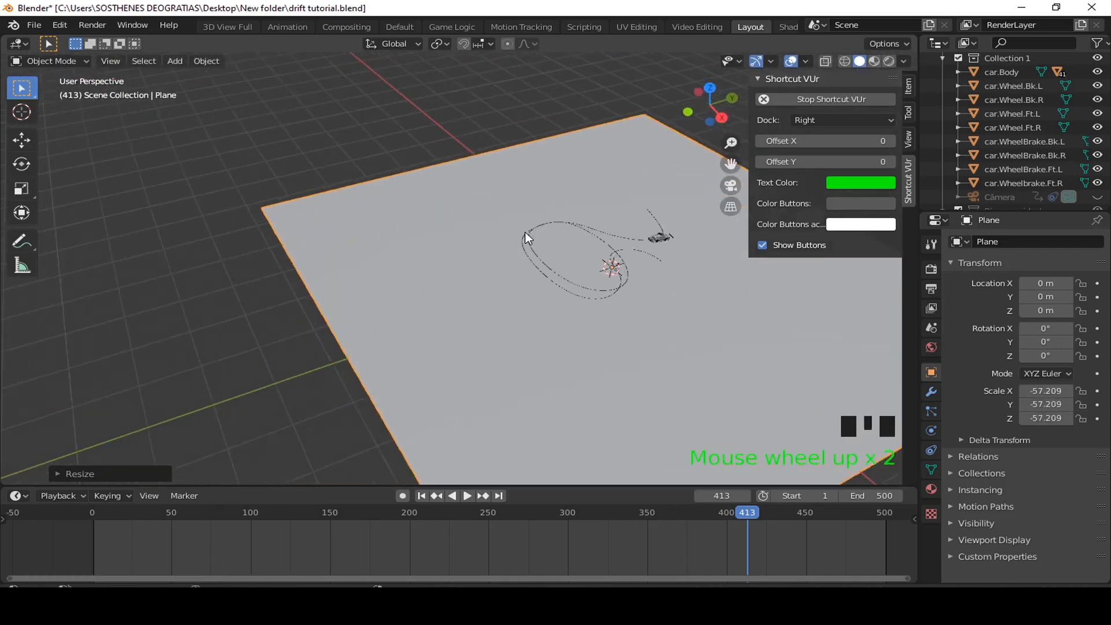
# Step: Set the viewport's solid shading colour to Random
pyautogui.keyDown('shift'); pyautogui.moveTo(526, 232); pyautogui.dragTo(221, 405, button='middle'); pyautogui.keyUp('shift')
pyautogui.scroll(2, 332, 395)
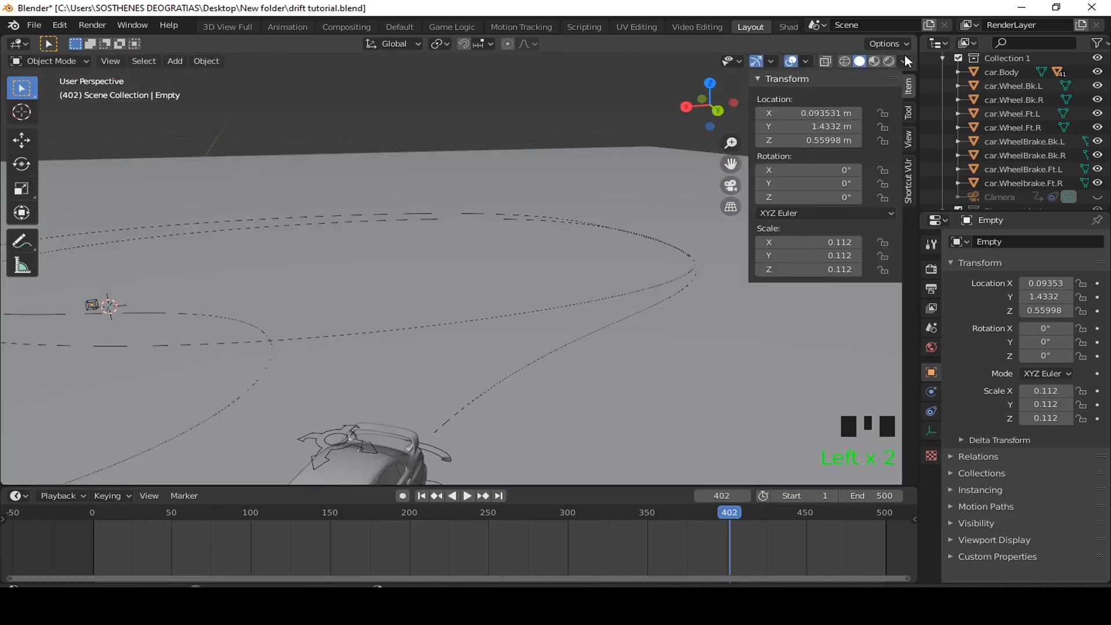
pyautogui.click(904, 60)
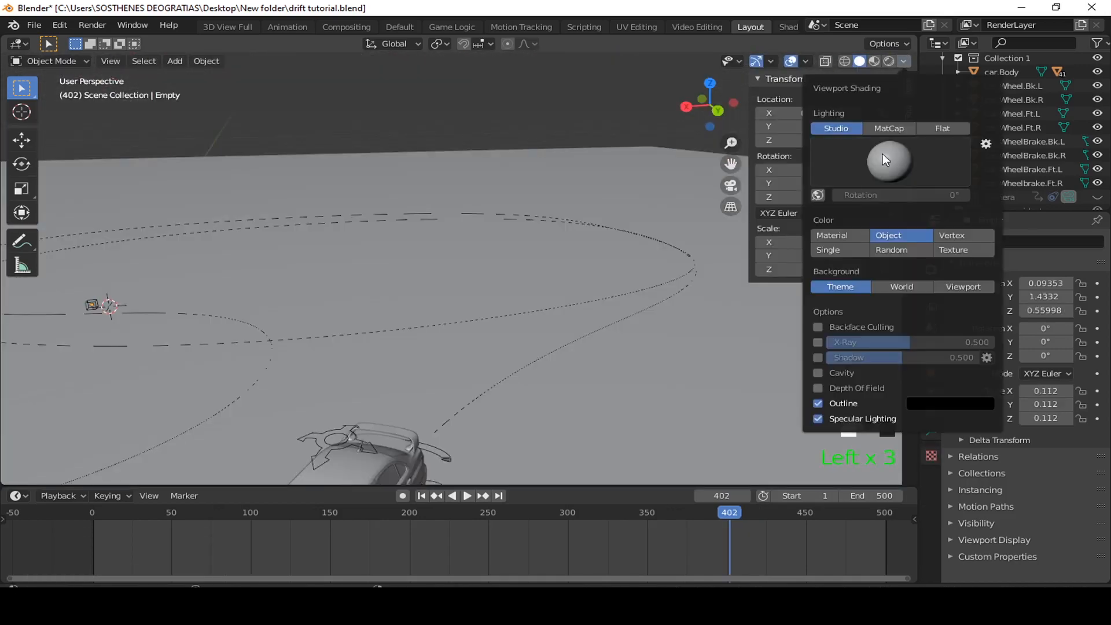
pyautogui.click(903, 248)
# Step: Play back the animation and examine the car driving over the ground plane from a low viewpoint
pyautogui.scroll(-3, 441, 283)
pyautogui.moveTo(441, 283)
pyautogui.mouseDown(button='middle')
pyautogui.moveTo(526, 290)
pyautogui.moveTo(457, 280)
pyautogui.moveTo(444, 265)
pyautogui.mouseUp(button='middle')
pyautogui.scroll(4, 456, 276)
pyautogui.press('space')
pyautogui.press('space')
pyautogui.press('space')
pyautogui.press('space')
pyautogui.press('space')
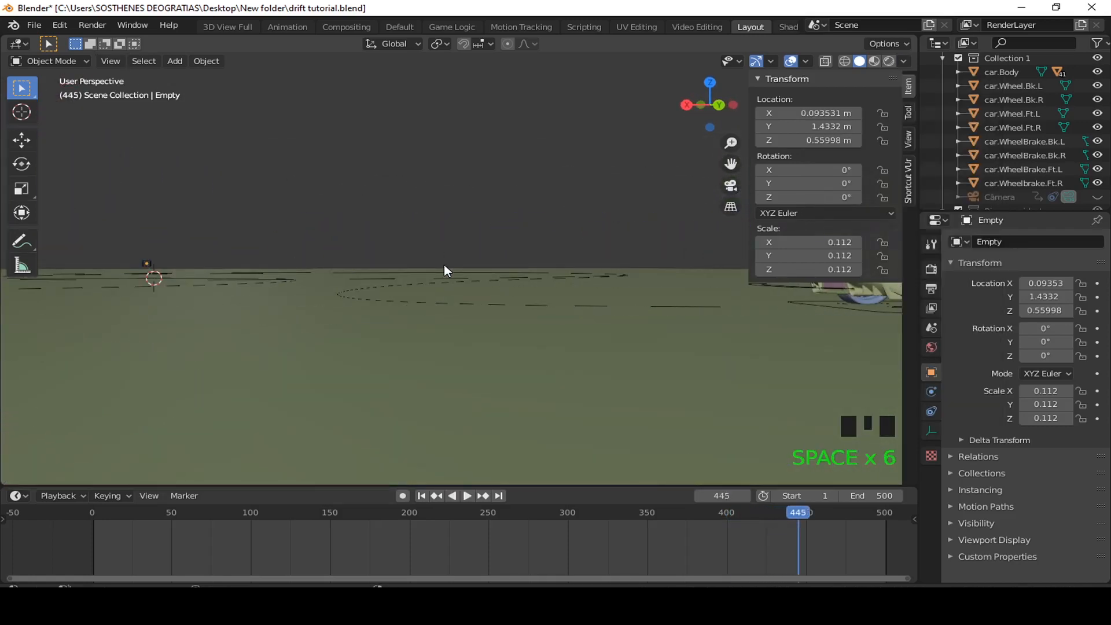
pyautogui.keyDown('shift'); pyautogui.moveTo(488, 270); pyautogui.dragTo(419, 272, button='middle'); pyautogui.keyUp('shift')
pyautogui.press('space')
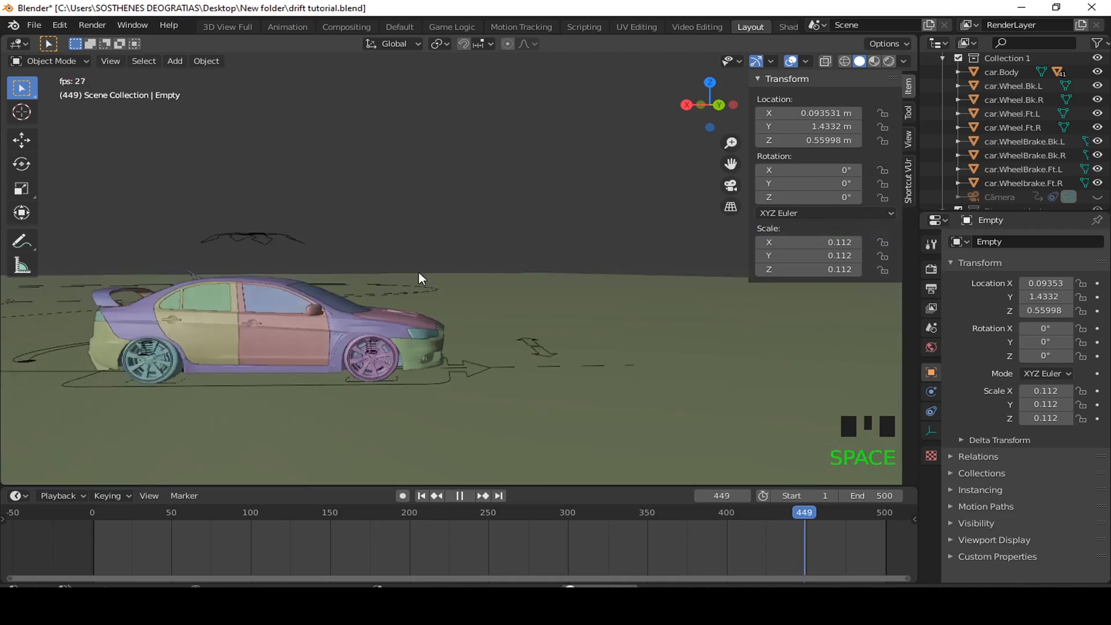
# Step: Delete the existing empty and add a cube-shaped empty at the scene origin
pyautogui.press('Delete')
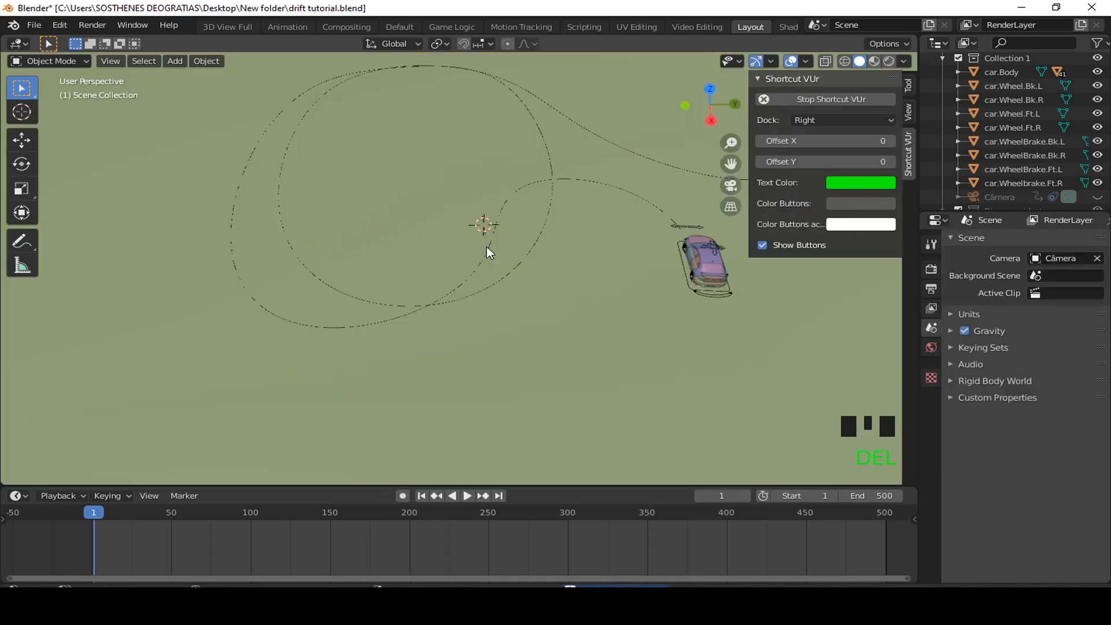
pyautogui.press('n')
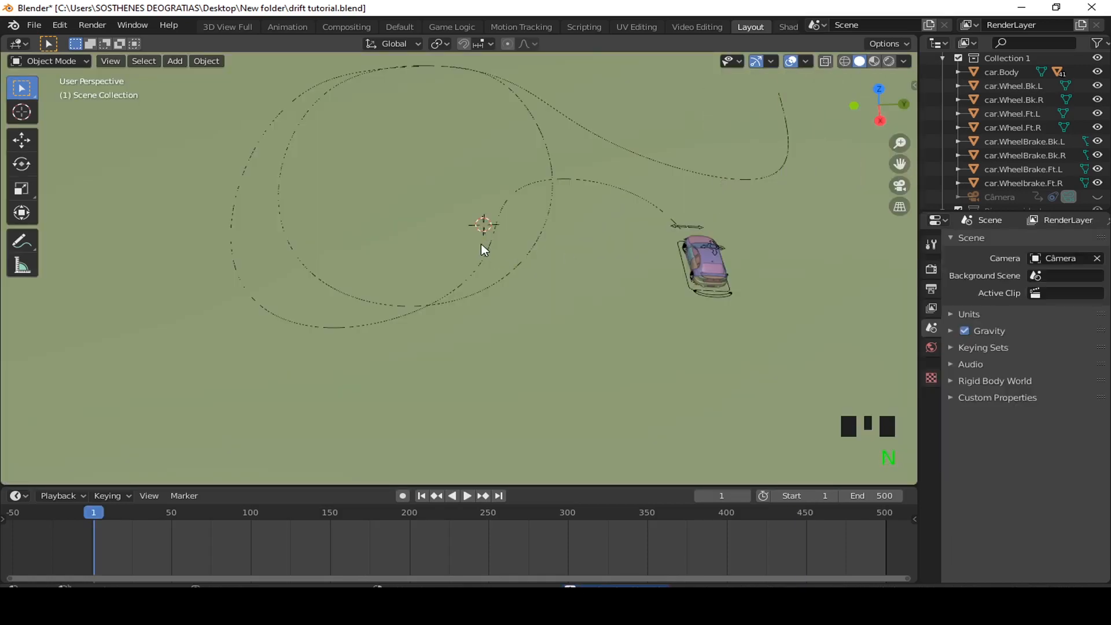
pyautogui.hotkey('shift', 'a')
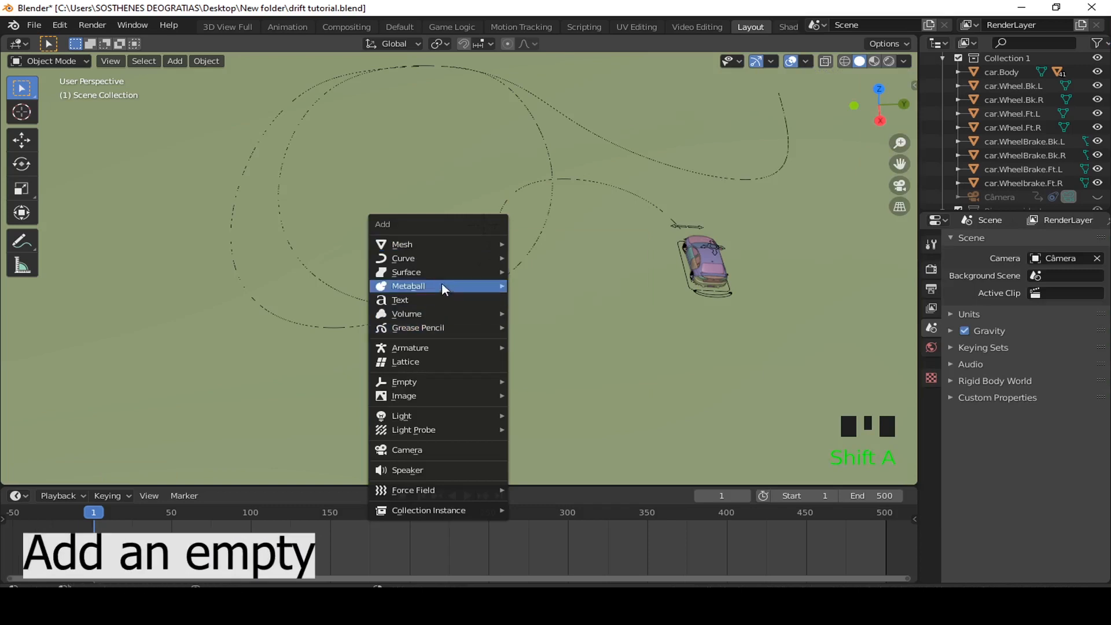
pyautogui.moveTo(487, 388)
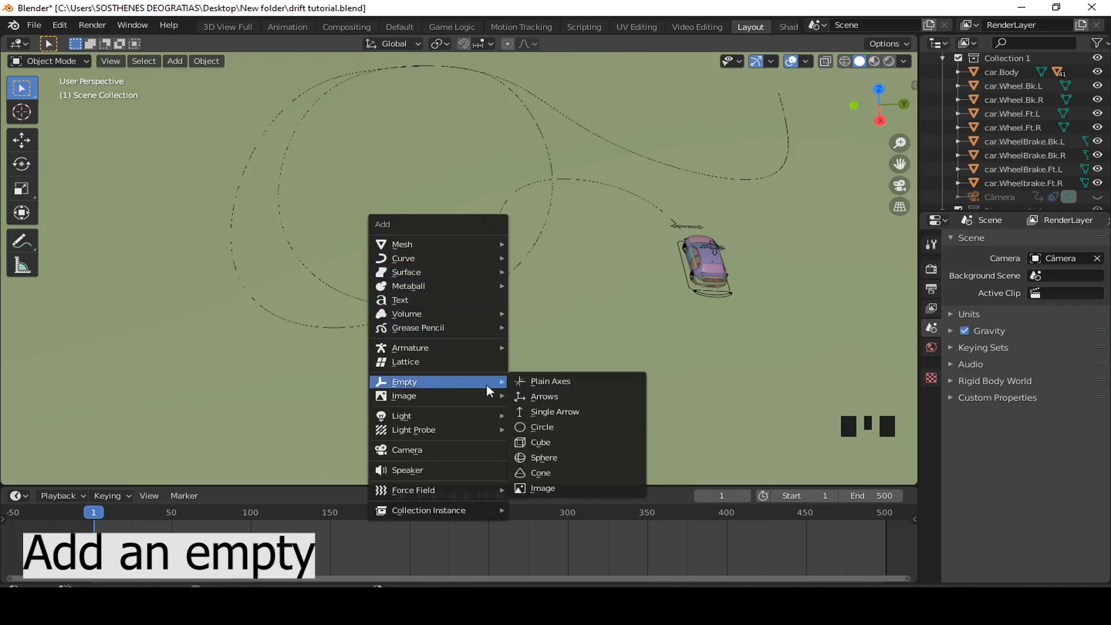
pyautogui.click(539, 442)
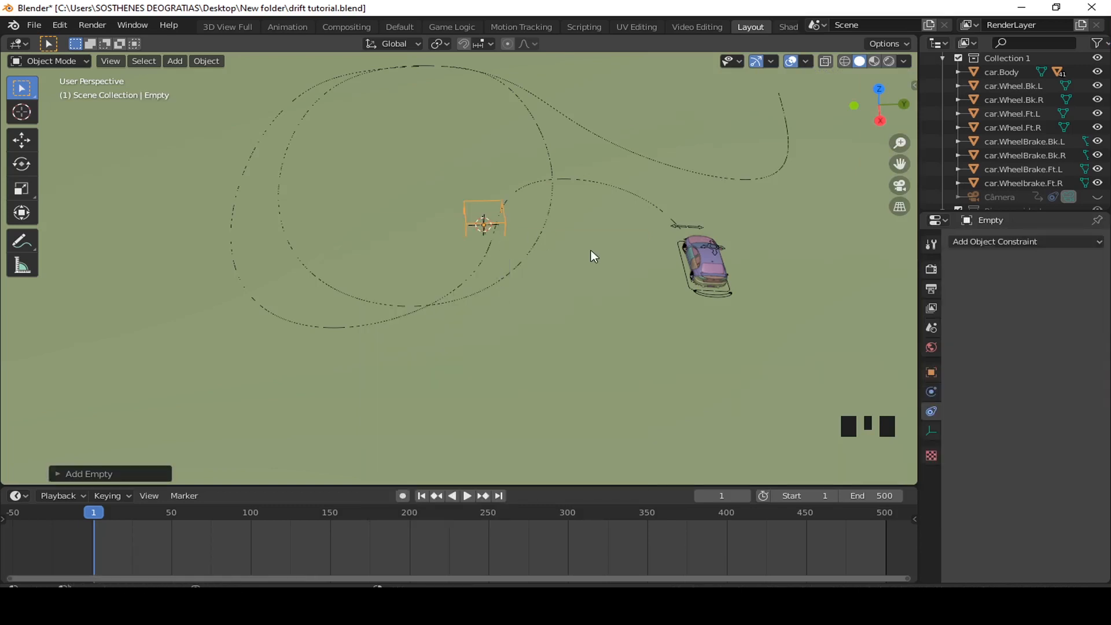
# Step: Scale the cube empty down slightly and move it upward along the Z axis
pyautogui.press('s')
pyautogui.click(529, 223)
pyautogui.scroll(4, 509, 225)
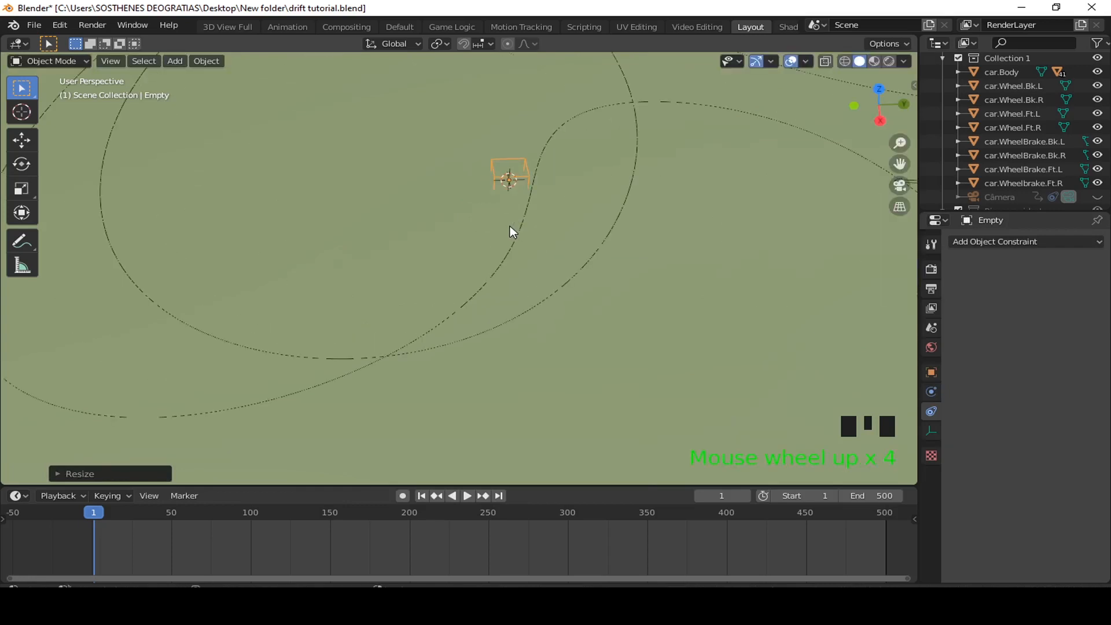
pyautogui.moveTo(512, 211)
pyautogui.mouseDown(button='middle')
pyautogui.moveTo(503, 179)
pyautogui.moveTo(521, 228)
pyautogui.mouseUp(button='middle')
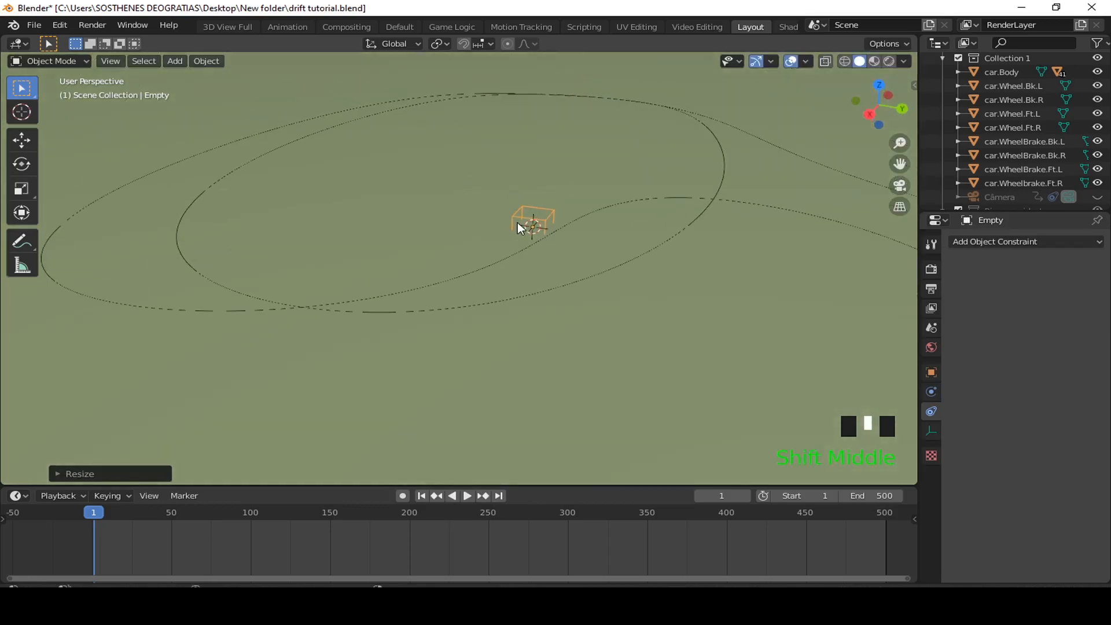
pyautogui.press('g')
pyautogui.press('z')
pyautogui.click(528, 207)
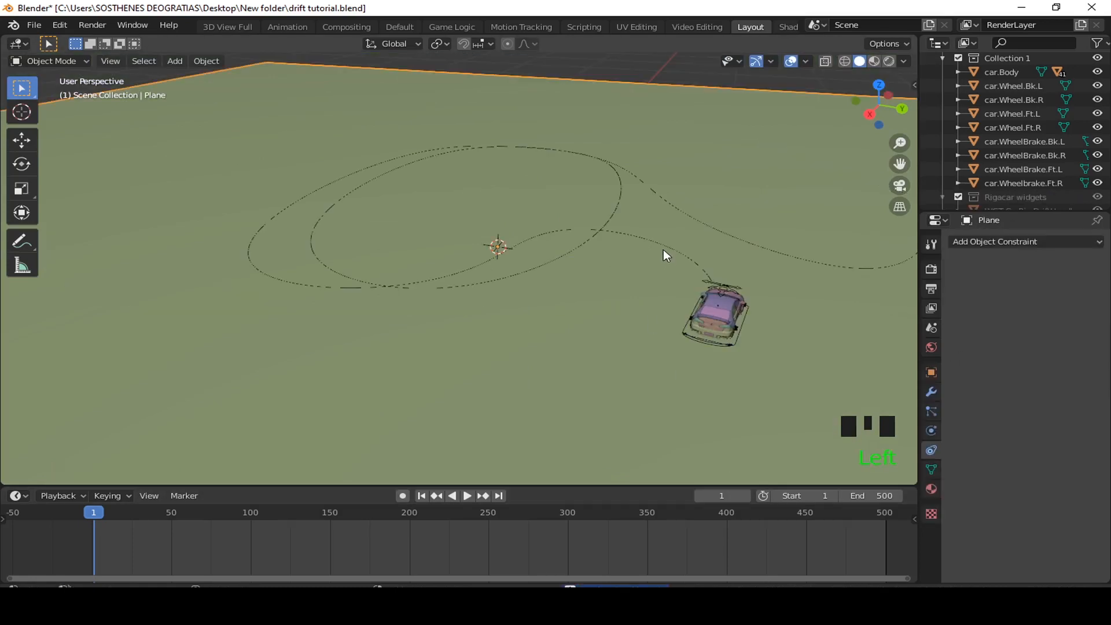
# Step: Duplicate the car's NURBS path and raise the copy about 1.9 m along the Z axis
pyautogui.click(665, 246)
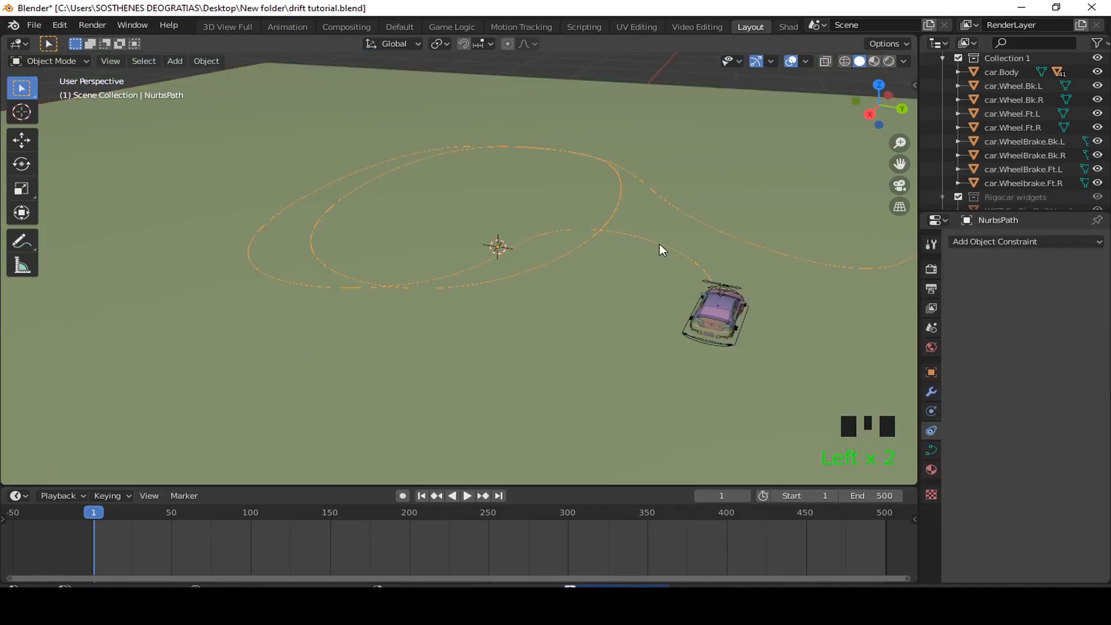
pyautogui.moveTo(659, 245); pyautogui.dragTo(504, 235, button='middle')
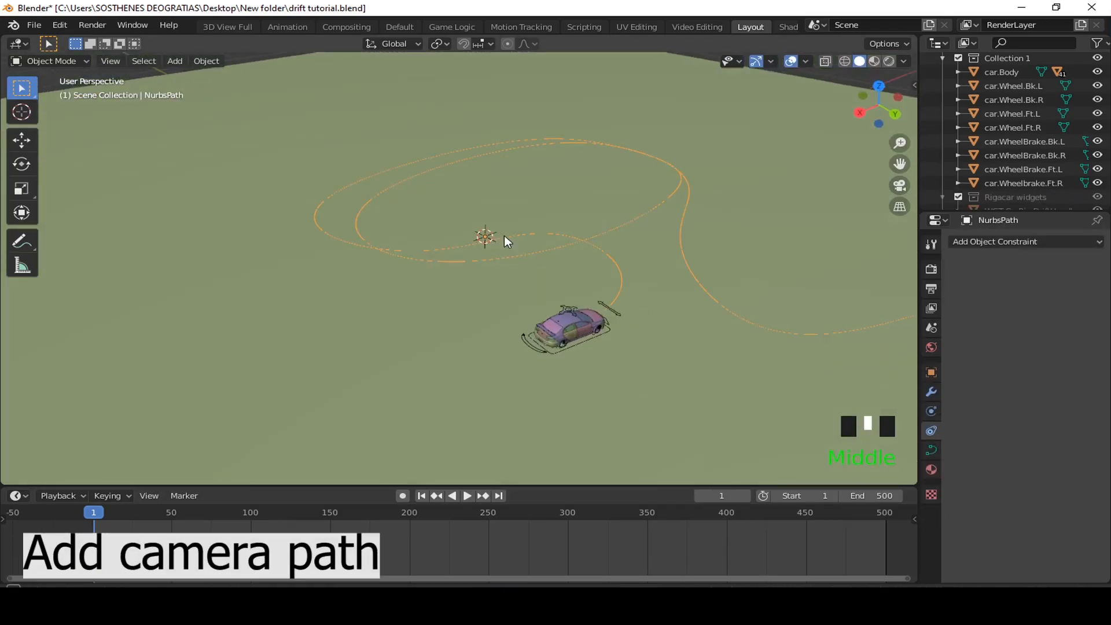
pyautogui.hotkey('shift', 'd')
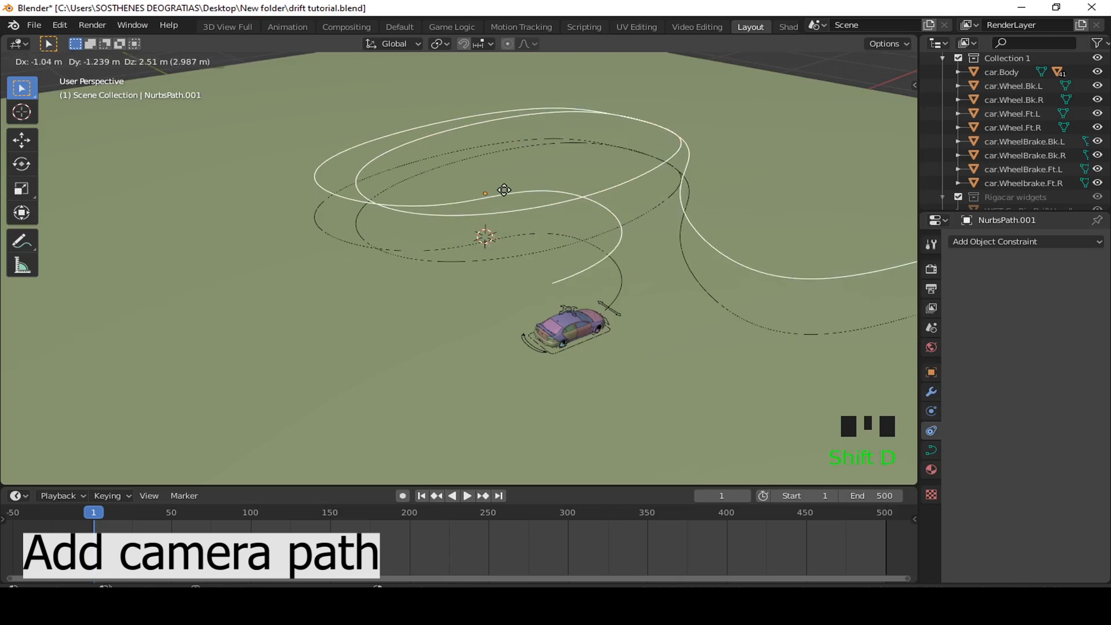
pyautogui.press('Escape')
pyautogui.press('g')
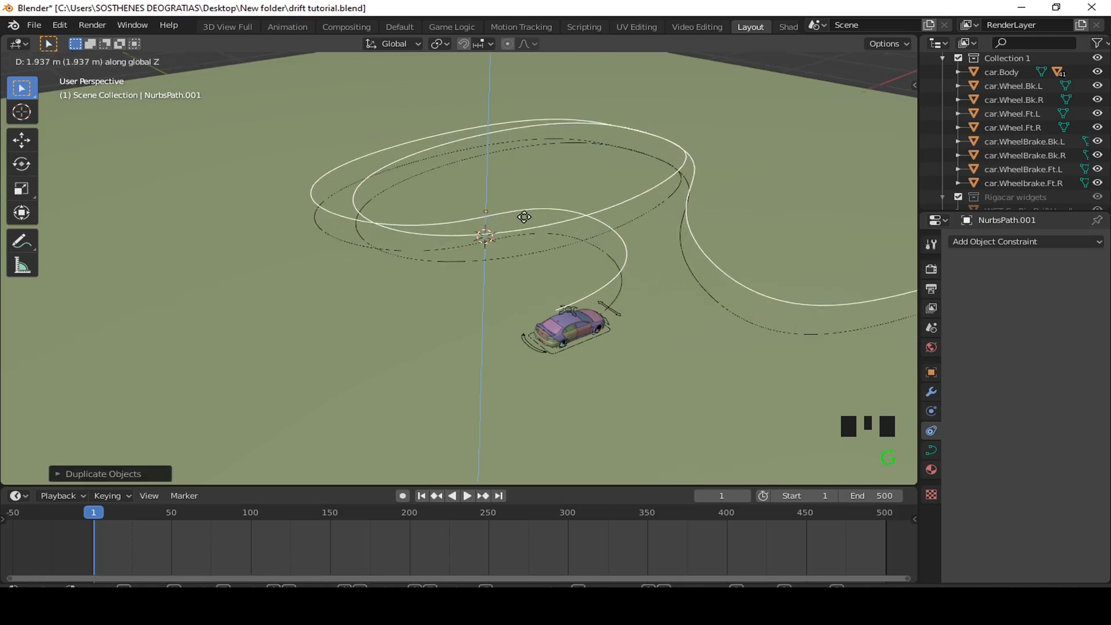
pyautogui.click(525, 220)
# Step: Scale the duplicated path up to about 1.16 times its size and lower it slightly
pyautogui.press('s')
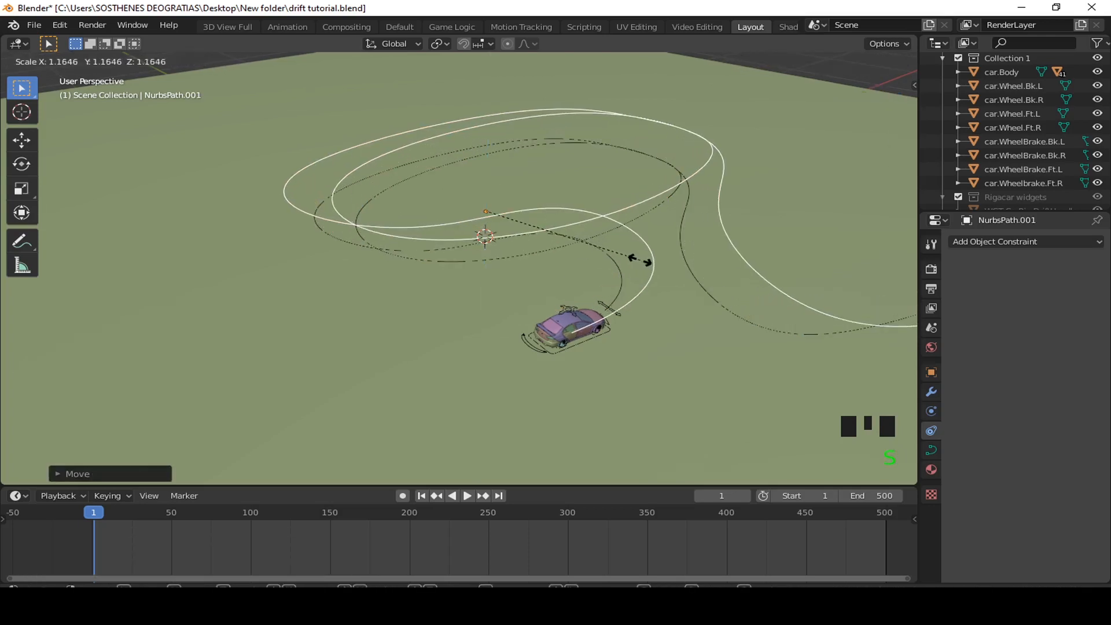
pyautogui.click(640, 261)
pyautogui.moveTo(622, 224); pyautogui.dragTo(581, 199, button='middle')
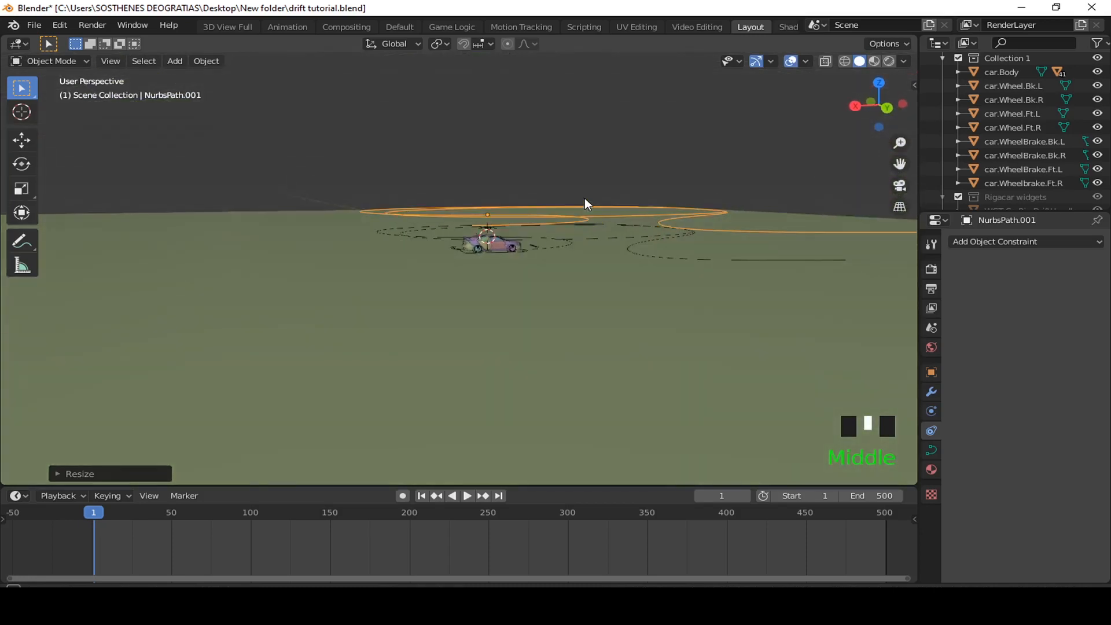
pyautogui.press('g')
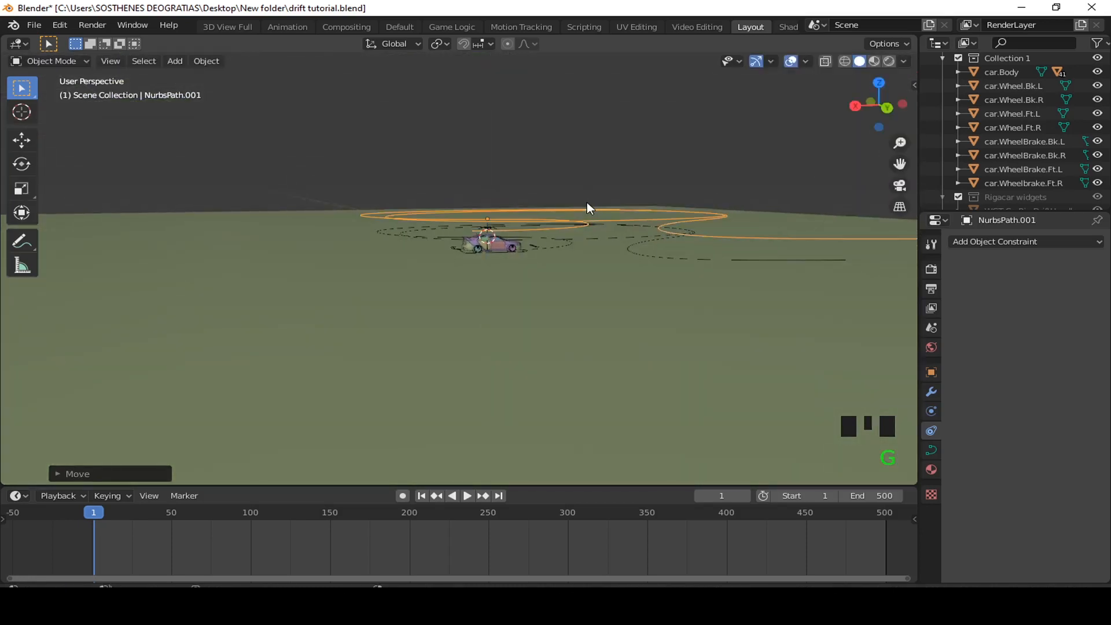
# Step: Add a camera at the scene origin
pyautogui.scroll(2, 587, 203)
pyautogui.moveTo(527, 246); pyautogui.dragTo(599, 404, button='middle')
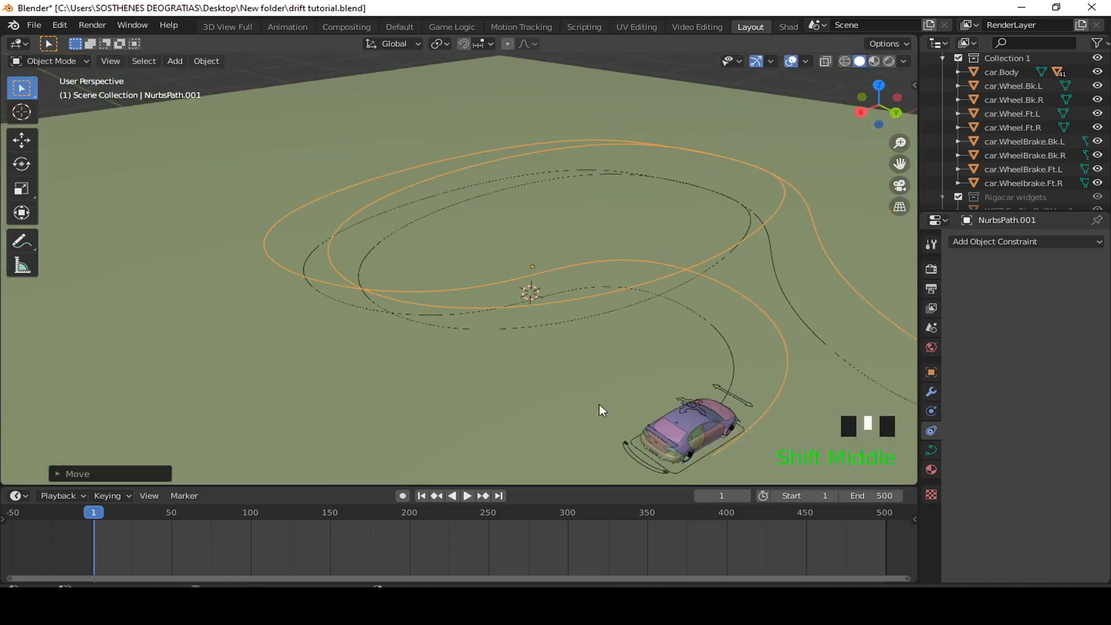
pyautogui.hotkey('shift', 'a')
pyautogui.click(474, 352)
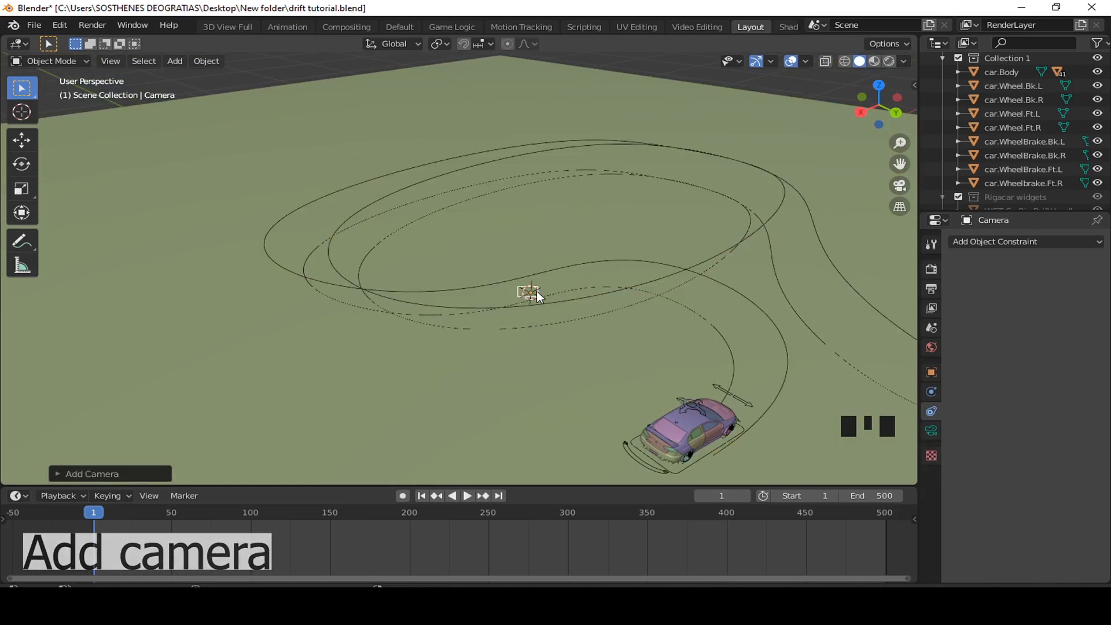
# Step: Hide the ground plane and clear the camera's location and rotation
pyautogui.scroll(4, 537, 290)
pyautogui.press('h')
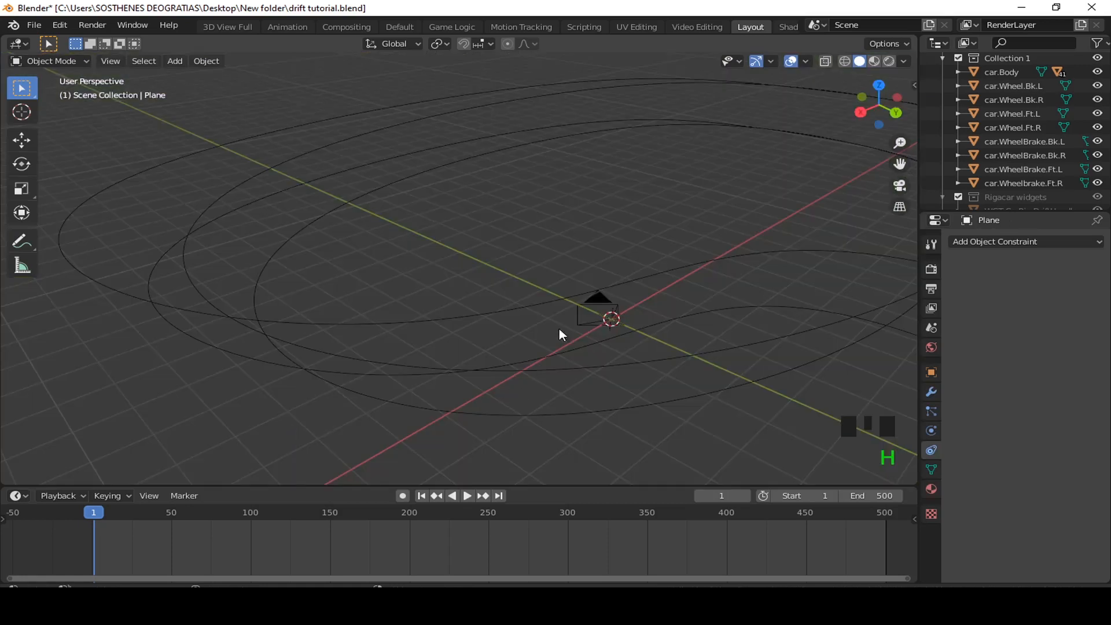
pyautogui.click(596, 298)
pyautogui.hotkey('alt', 'g')
pyautogui.hotkey('alt', 'r')
pyautogui.scroll(-7, 680, 363)
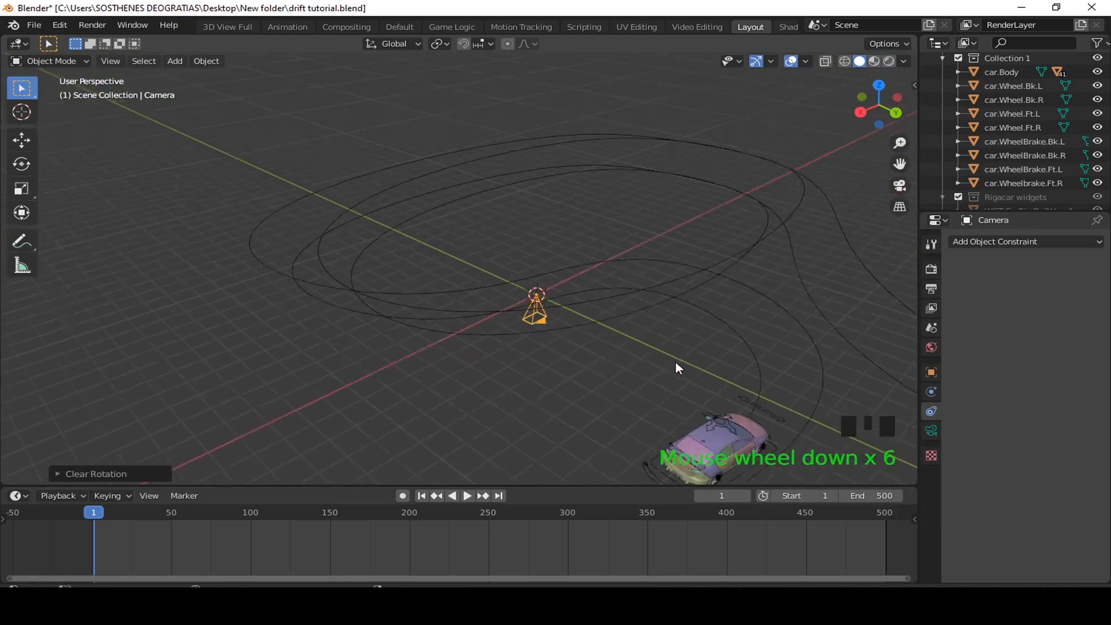
# Step: Give the camera a Follow Path constraint targeting the raised path copy, NurbsPath.001
pyautogui.moveTo(529, 304); pyautogui.dragTo(740, 261, button='middle')
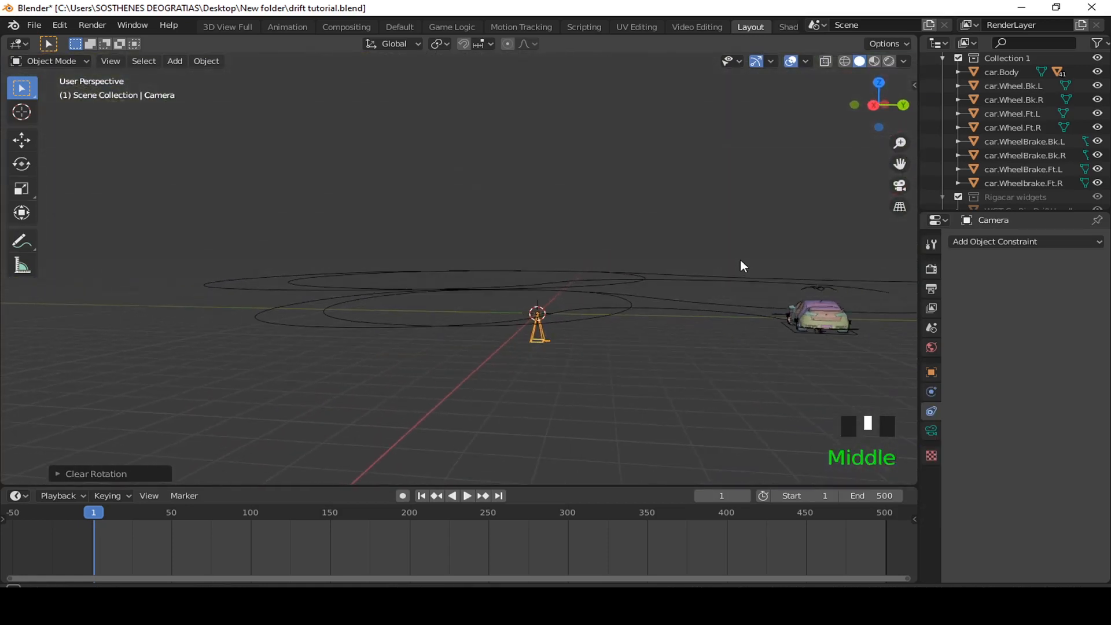
pyautogui.keyDown('shift'); pyautogui.click(609, 293); pyautogui.keyUp('shift')
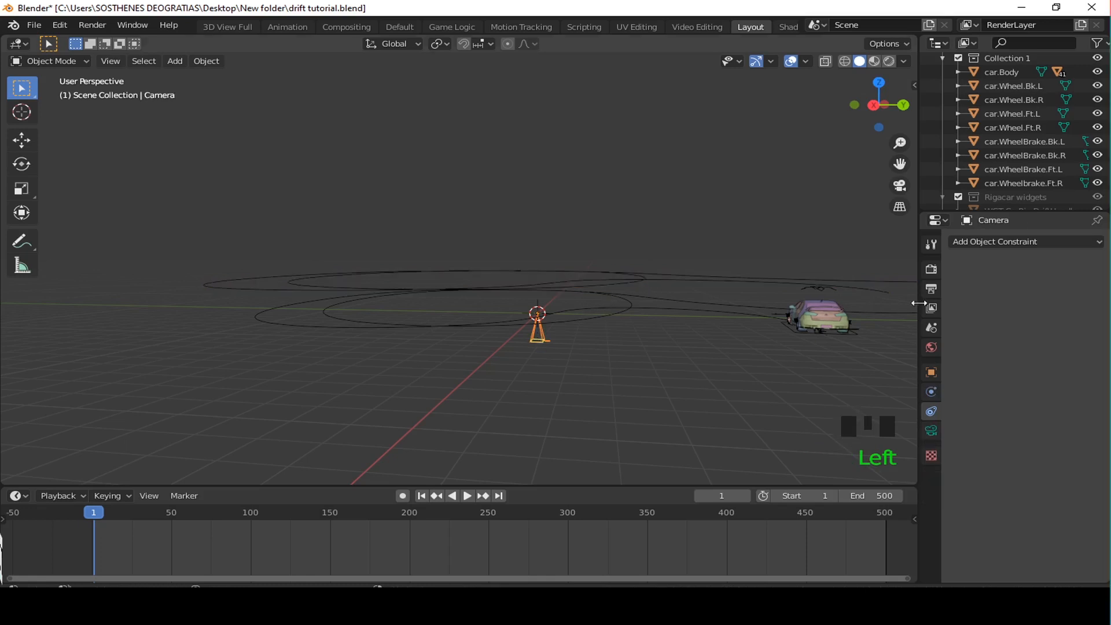
pyautogui.click(999, 241)
pyautogui.click(1045, 335)
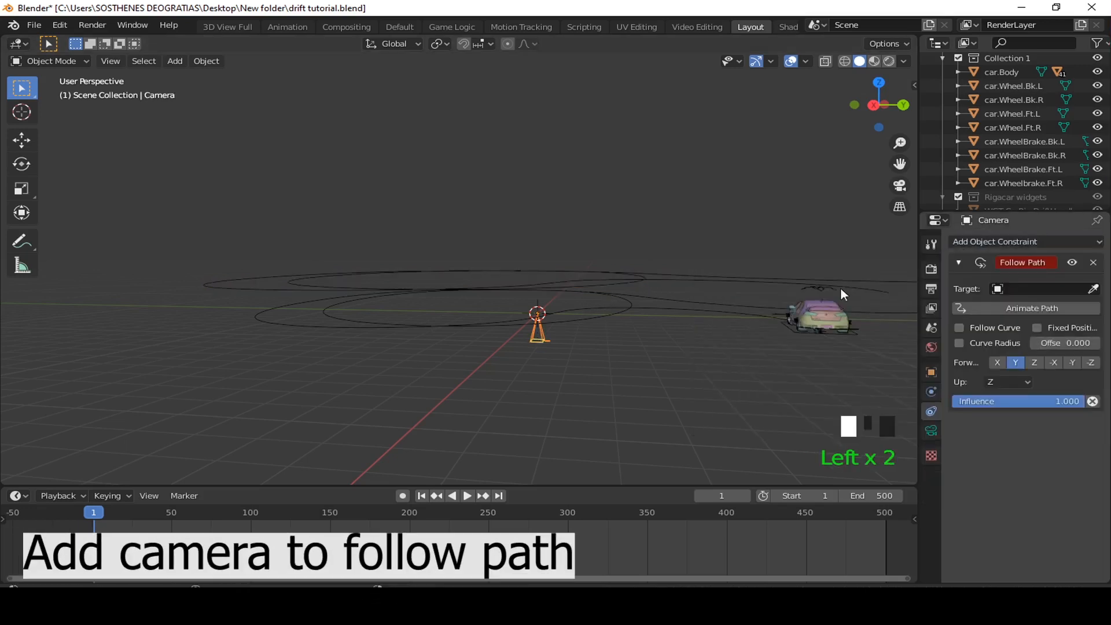
pyautogui.click(1059, 289)
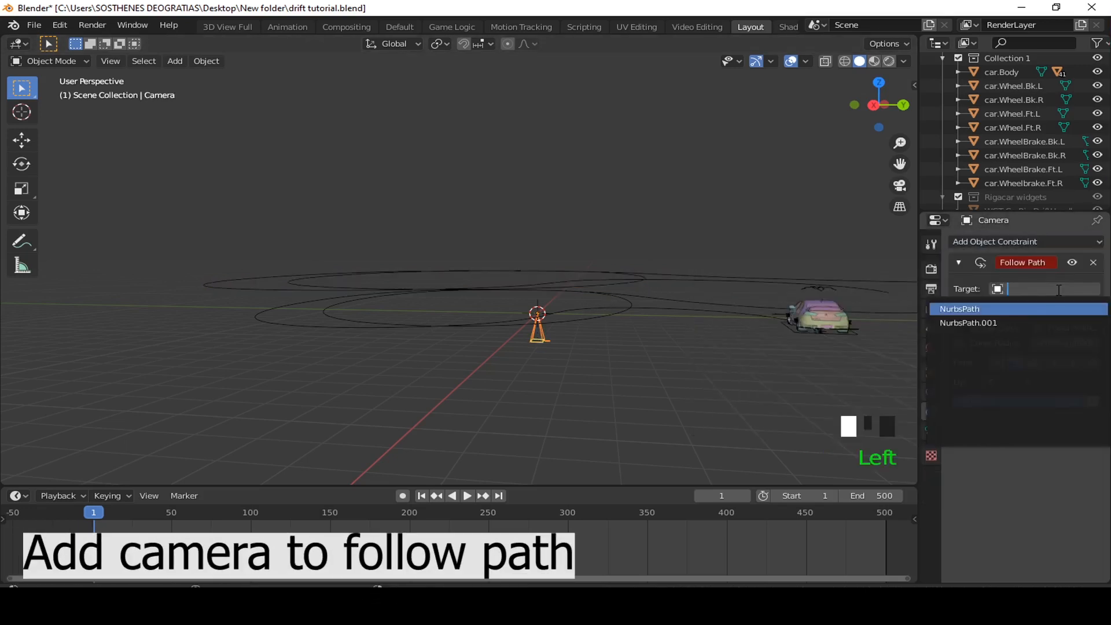
pyautogui.click(726, 291)
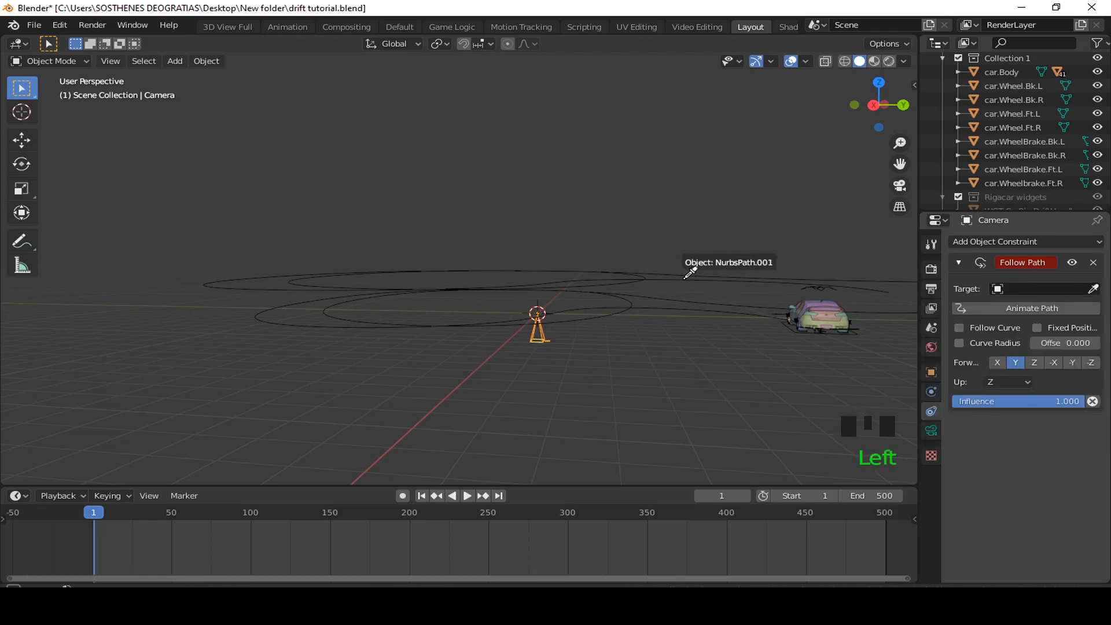
pyautogui.click(664, 279)
# Step: Add a cube-shaped empty at the scene origin and scale it down
pyautogui.scroll(-3, 682, 285)
pyautogui.moveTo(683, 286); pyautogui.dragTo(501, 268, button='middle')
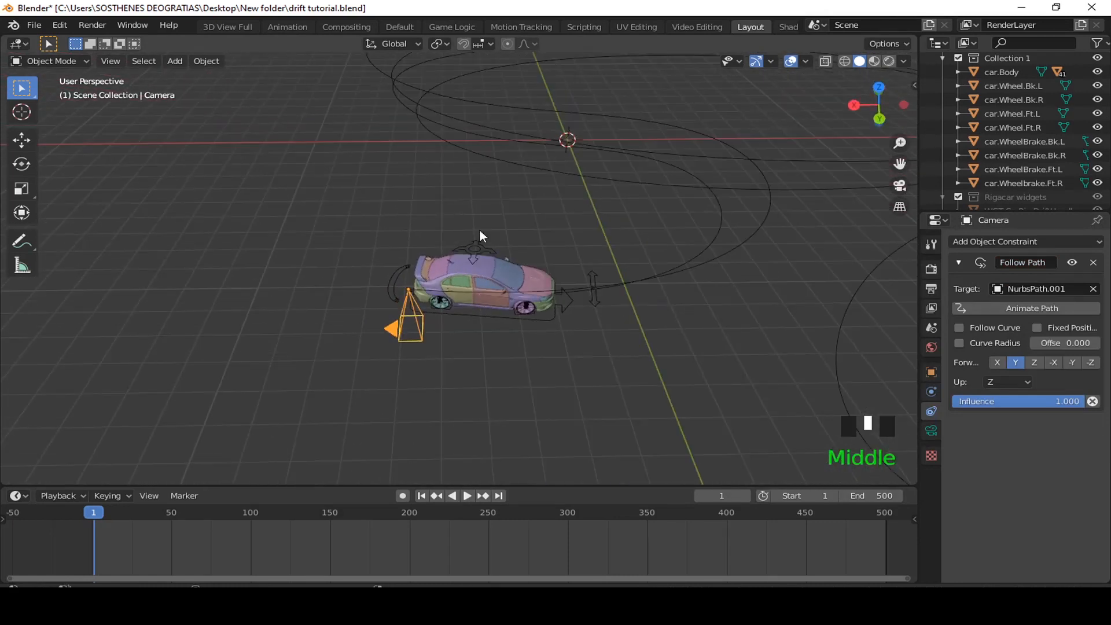
pyautogui.hotkey('shift', 'a')
pyautogui.moveTo(475, 190)
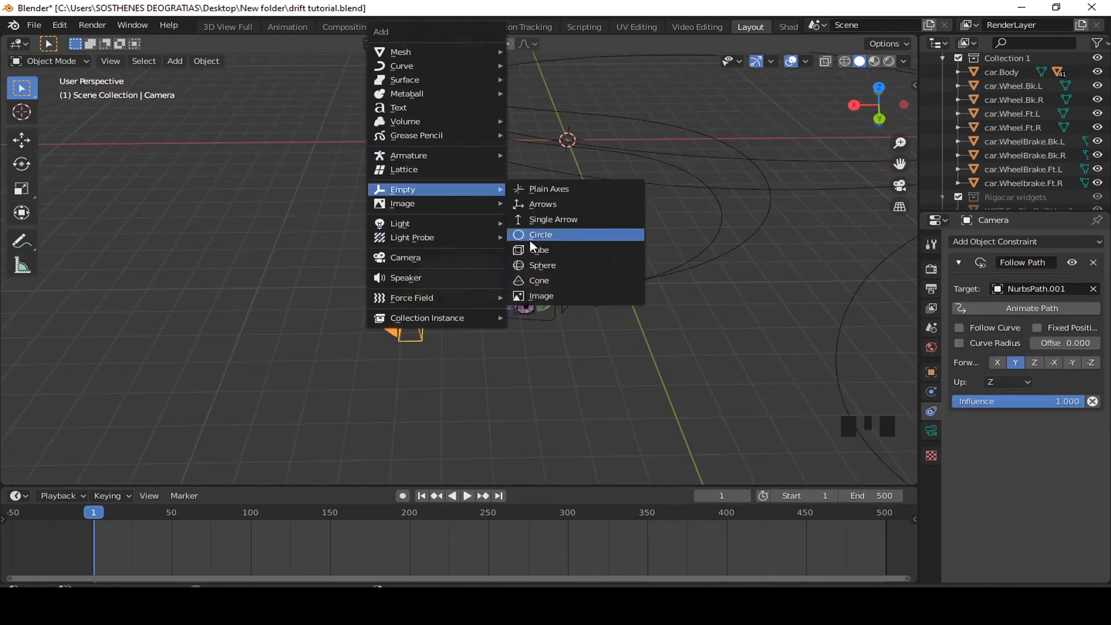
pyautogui.click(533, 249)
pyautogui.moveTo(555, 154); pyautogui.dragTo(397, 228, button='middle')
pyautogui.scroll(-3, 397, 229)
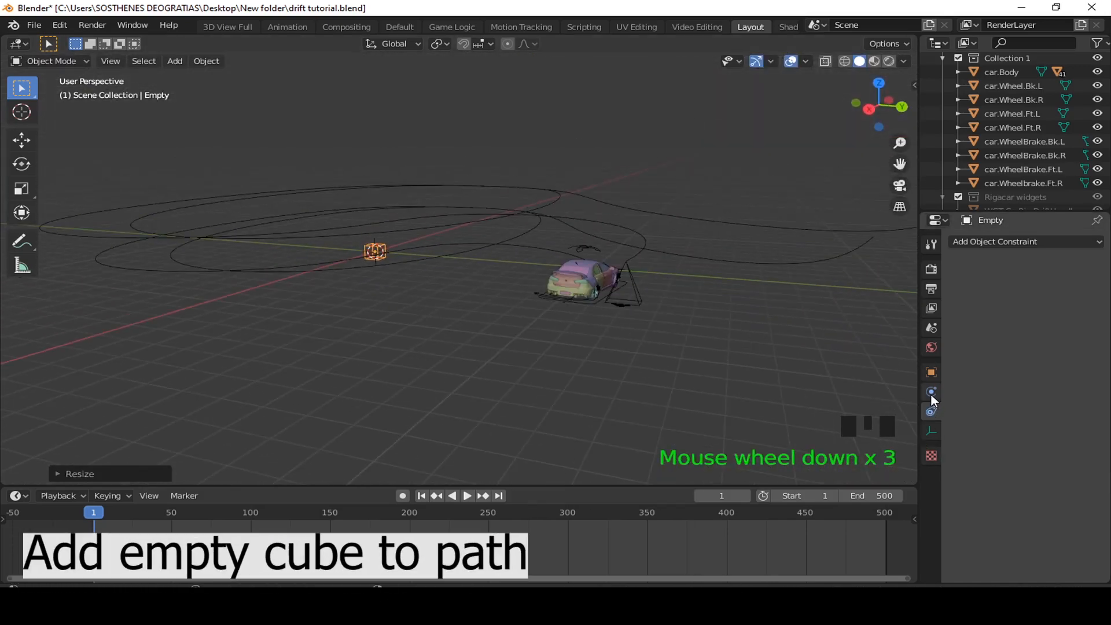
# Step: Constrain the empty to NurbsPath using Follow Path with Follow Curve, Fixed Position and -Y forward, and raise it along Z to the car
pyautogui.click(1025, 242)
pyautogui.click(1036, 346)
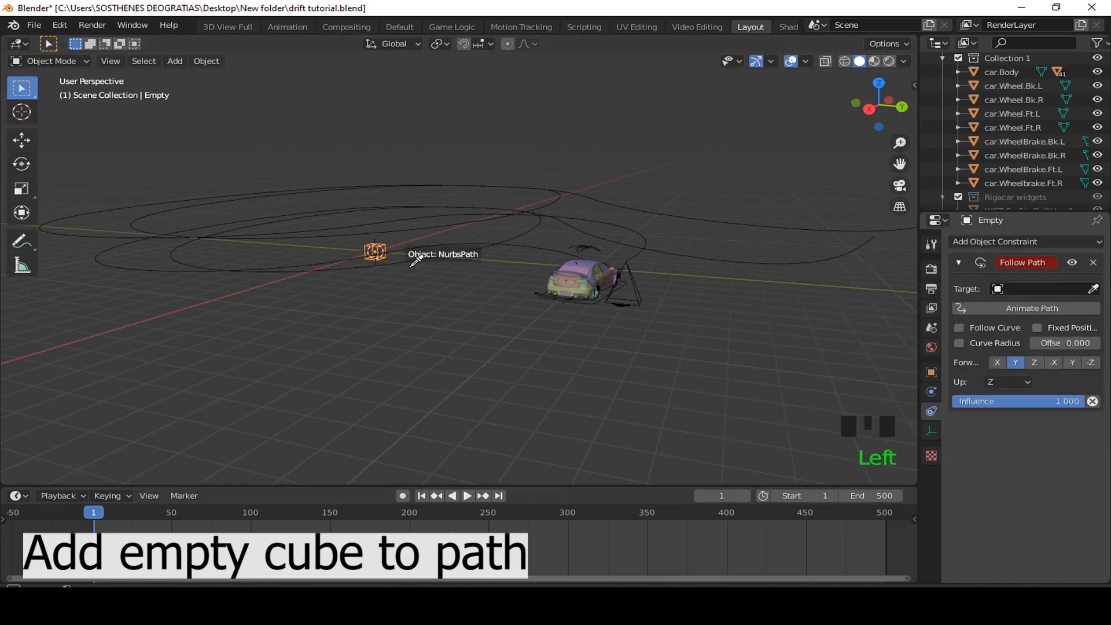
pyautogui.moveTo(826, 320); pyautogui.dragTo(573, 300, button='middle')
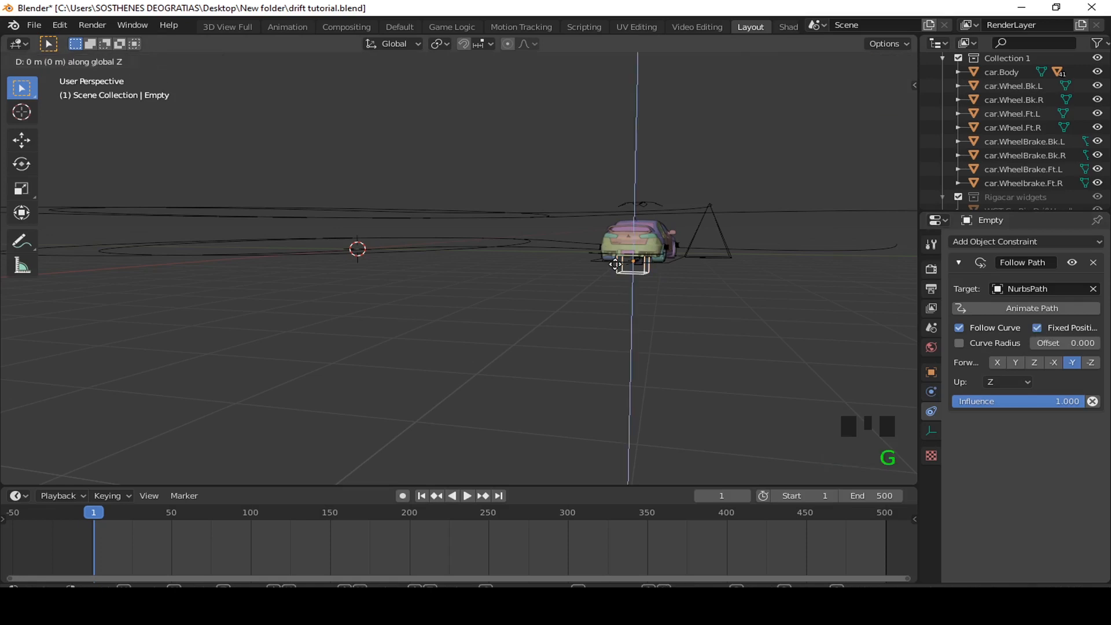
pyautogui.click(616, 241)
# Step: Keyframe the empty's path offset at 0 on frame 1 and at 1 on frame 500
pyautogui.moveTo(616, 242); pyautogui.dragTo(509, 285, button='middle')
pyautogui.scroll(-2, 588, 282)
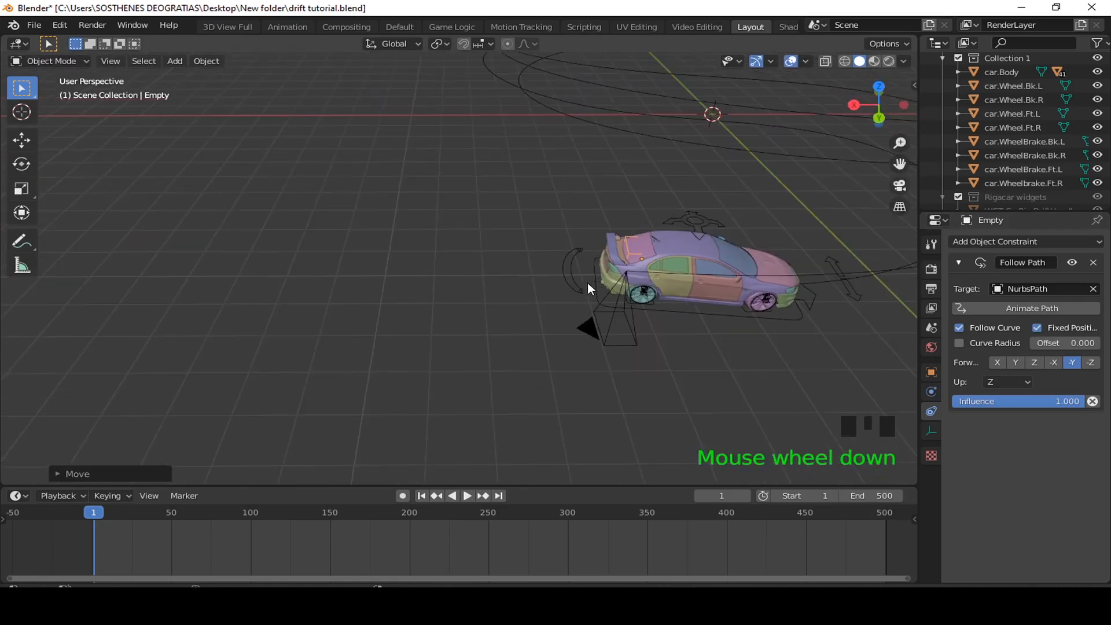
pyautogui.scroll(-7, 644, 389)
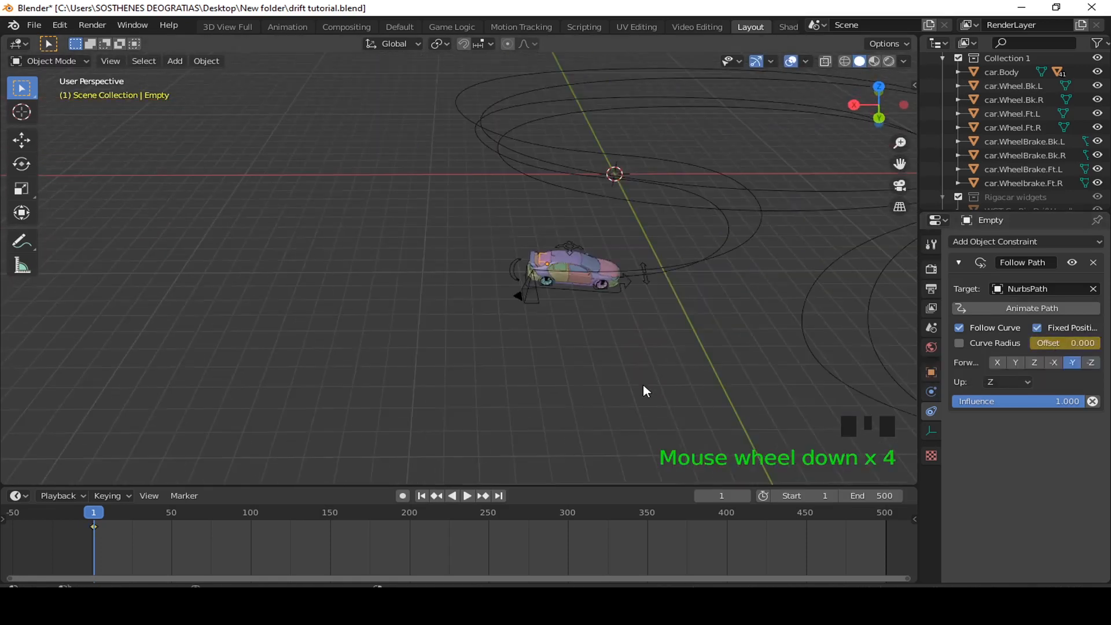
pyautogui.click(499, 496)
pyautogui.click(499, 496)
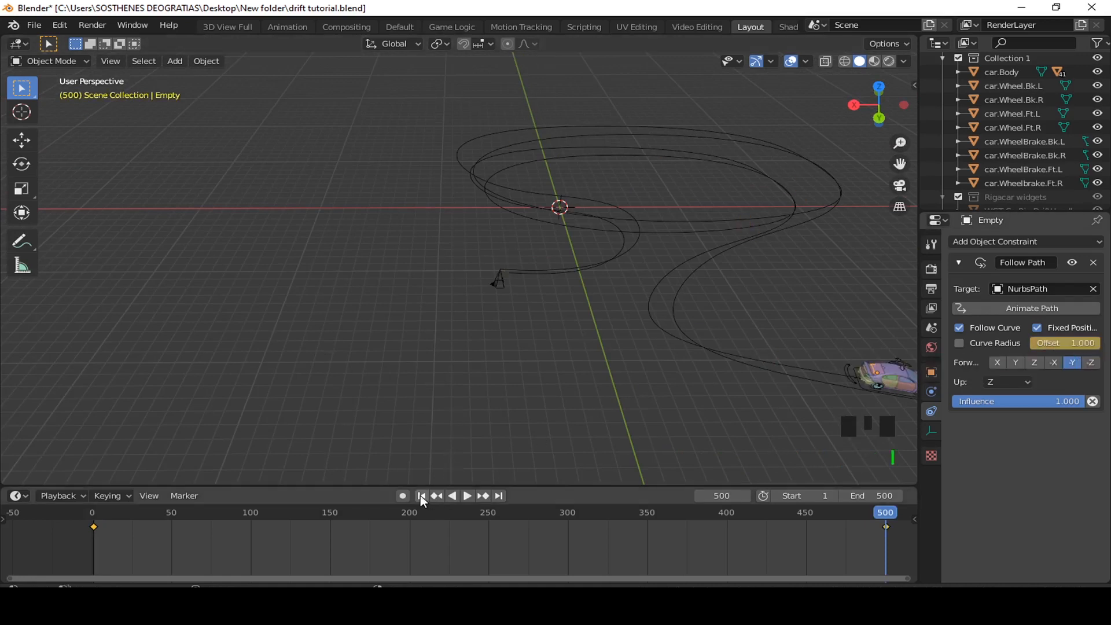
# Step: Back at frame 1, enable Follow Curve and Fixed Position for the camera and add a Track To constraint targeting the empty
pyautogui.hotkey('shift', 'Left')
pyautogui.scroll(5, 543, 243)
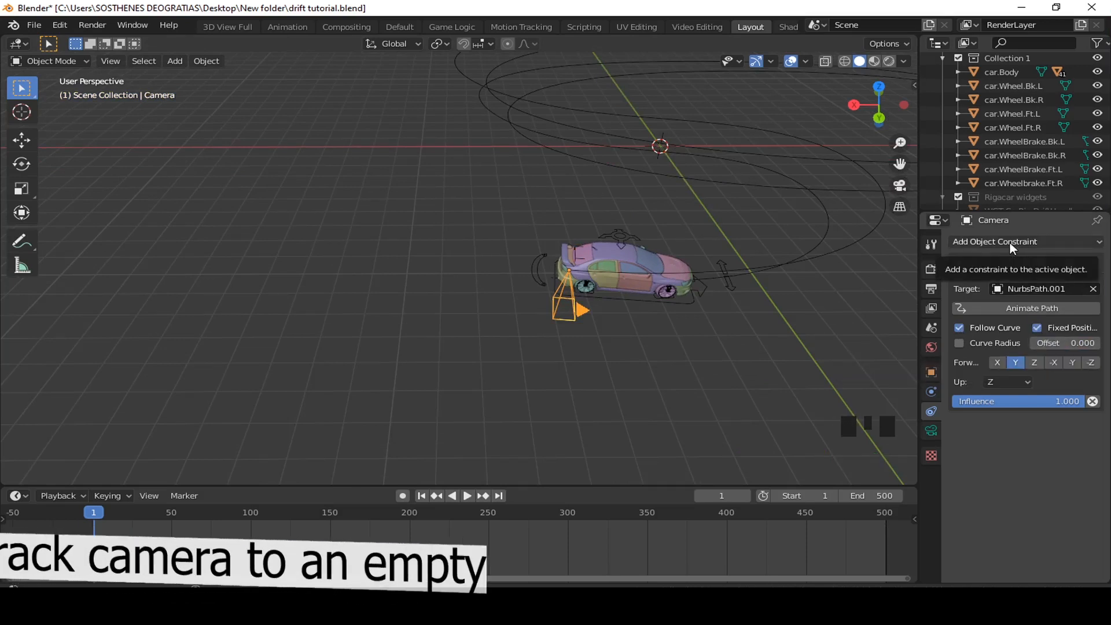
pyautogui.click(1009, 242)
pyautogui.click(955, 334)
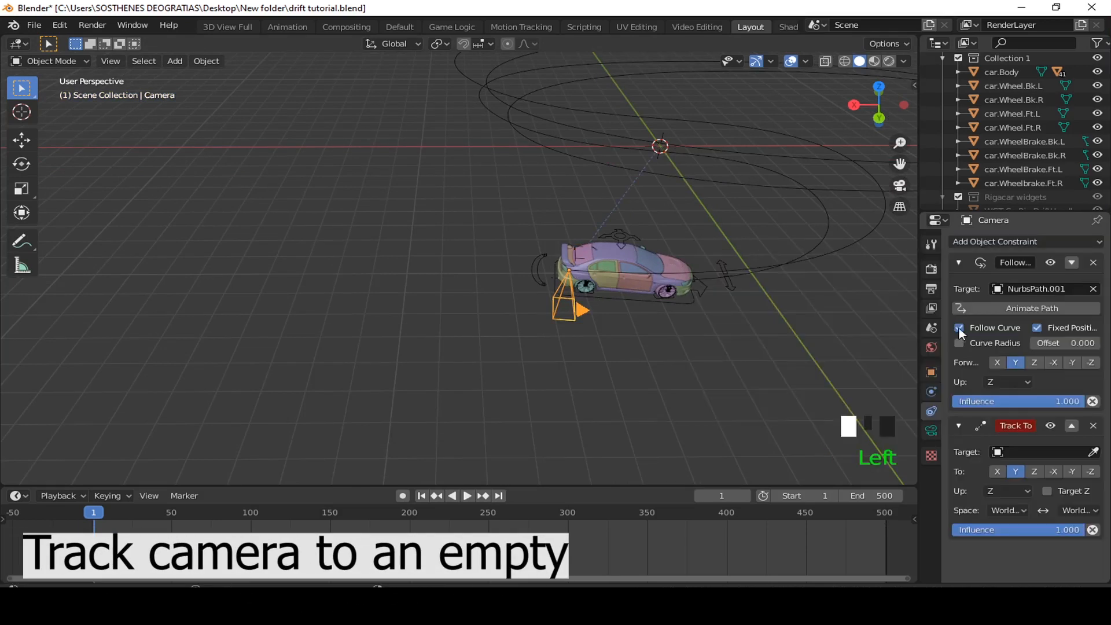
pyautogui.click(1012, 452)
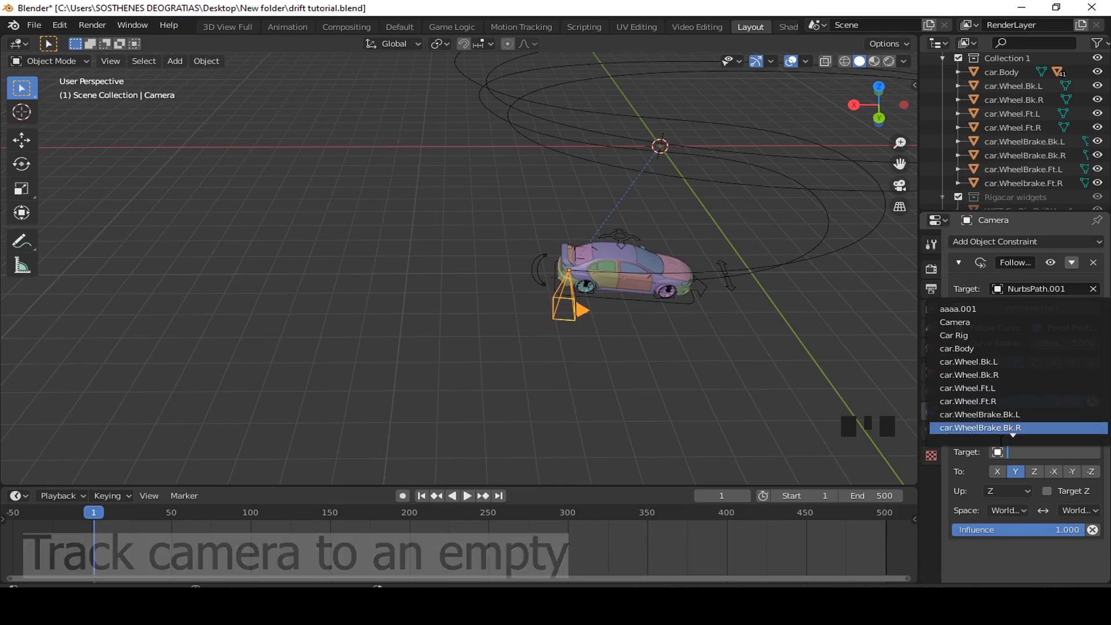
pyautogui.write('e')
pyautogui.click(968, 430)
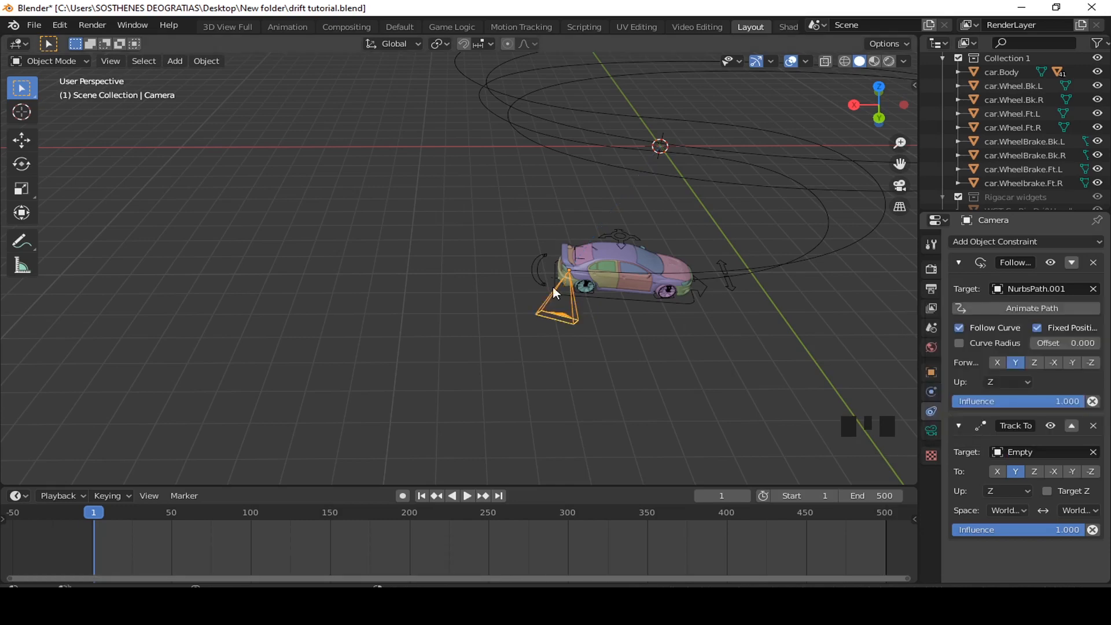
# Step: Set the camera's Track To constraint to the -Z tracking axis and Y up axis
pyautogui.moveTo(554, 287); pyautogui.dragTo(728, 314, button='middle')
pyautogui.click(1013, 495)
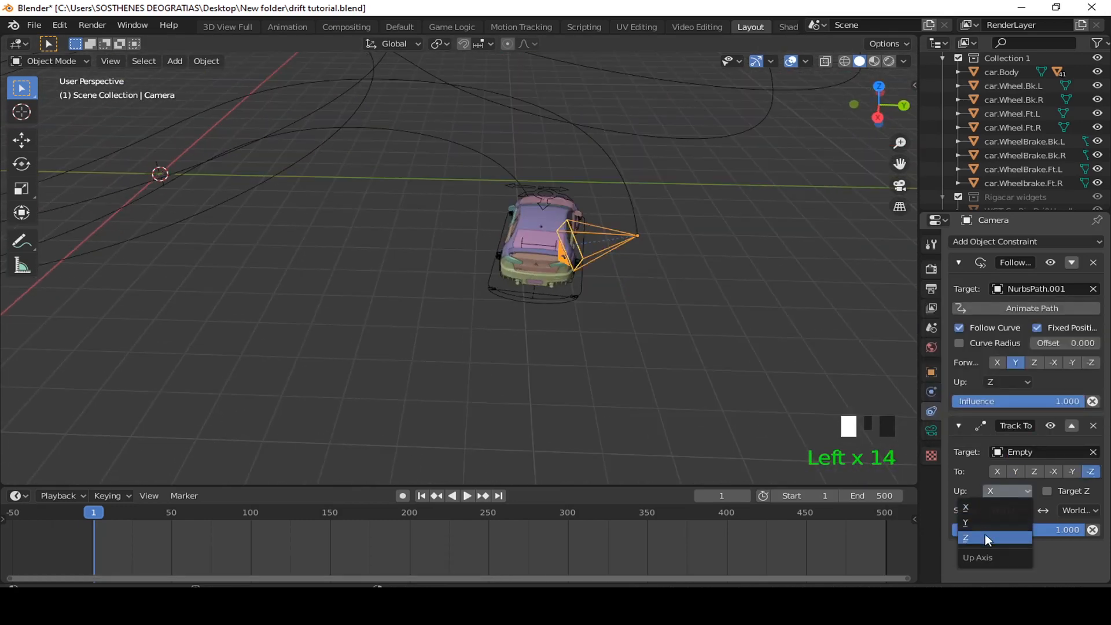
pyautogui.click(985, 534)
pyautogui.click(1004, 490)
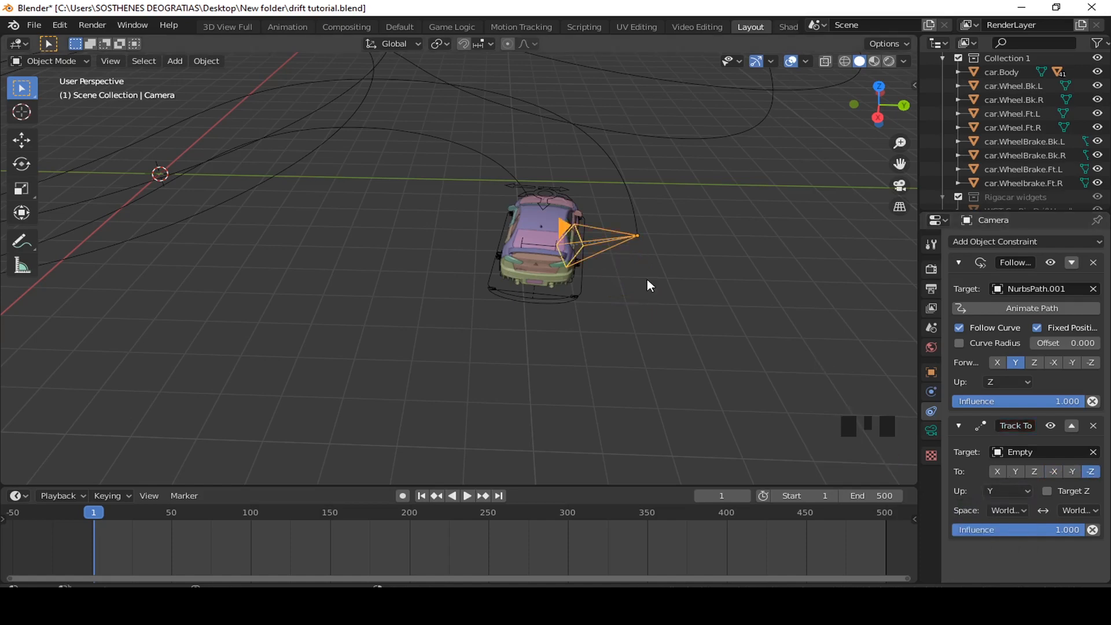
# Step: Play back the animation through the camera and examine how it keeps the car in view
pyautogui.press('KP_0')
pyautogui.press('space')
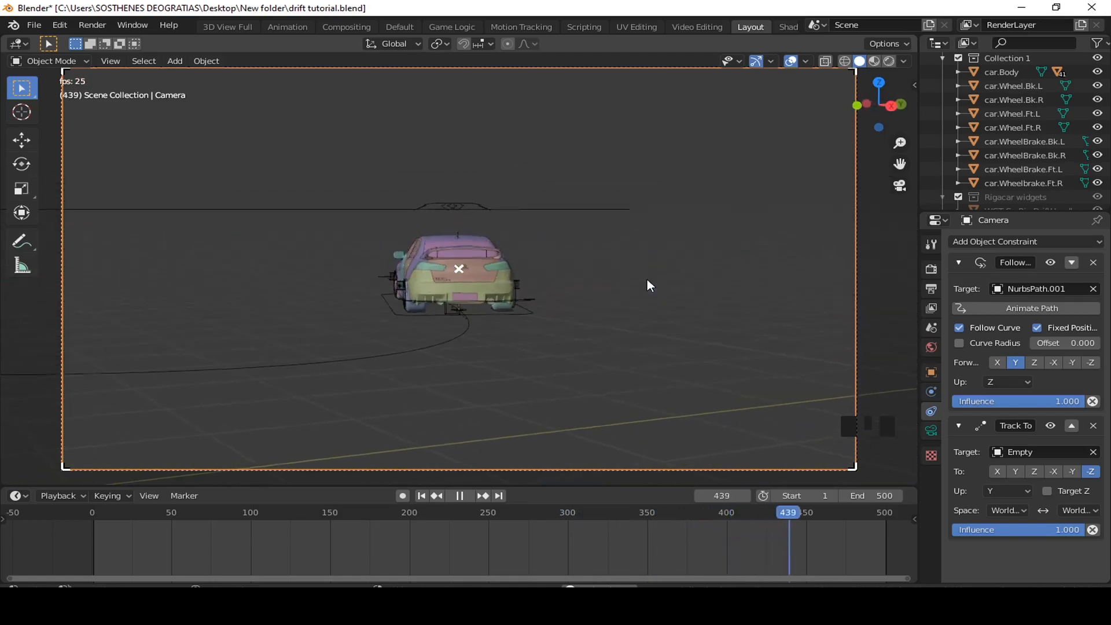
pyautogui.moveTo(611, 285); pyautogui.dragTo(443, 324, button='middle')
pyautogui.scroll(-6, 587, 298)
pyautogui.press('space')
# Step: Select the camera beside the car and return to frame 1
pyautogui.scroll(-5, 525, 288)
pyautogui.click(447, 238)
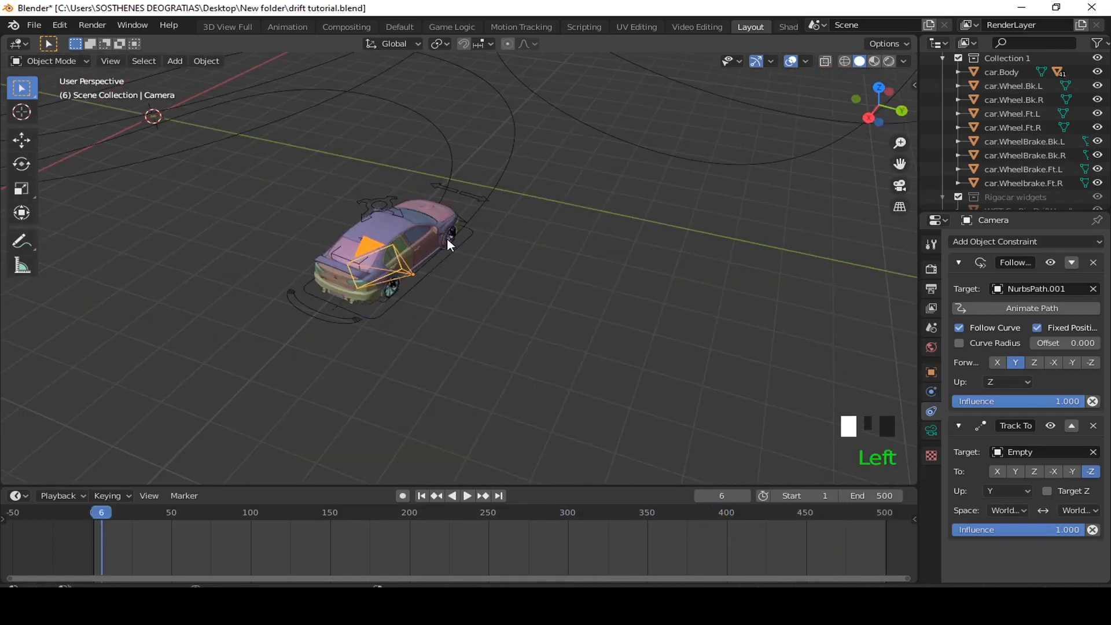
pyautogui.click(395, 272)
pyautogui.click(379, 261)
pyautogui.click(371, 255)
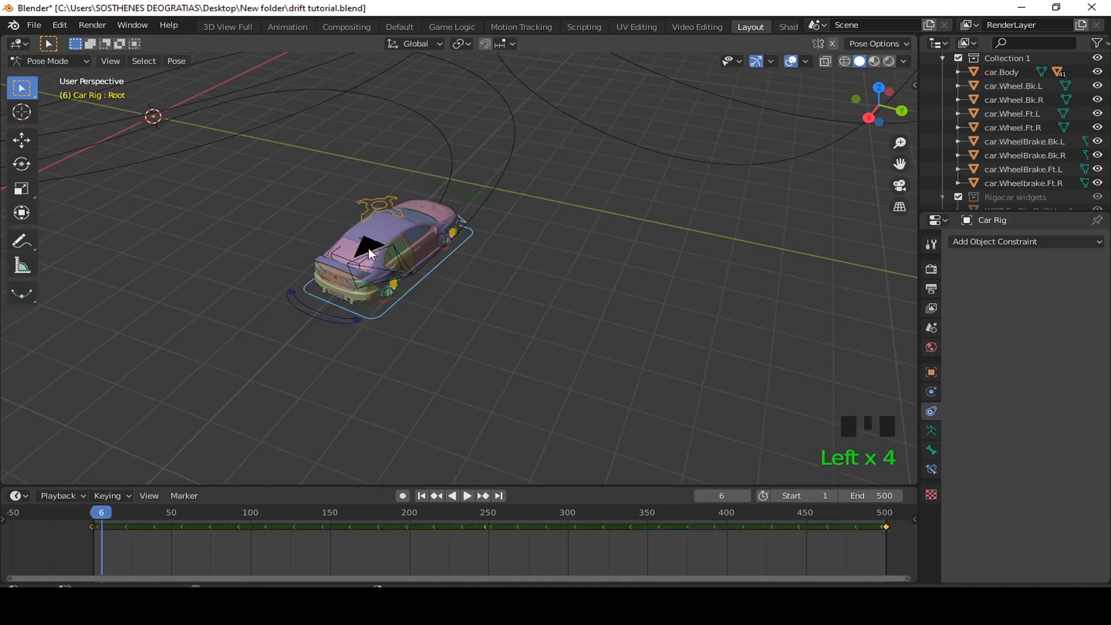
pyautogui.moveTo(369, 248); pyautogui.dragTo(571, 215, button='middle')
pyautogui.click(471, 283)
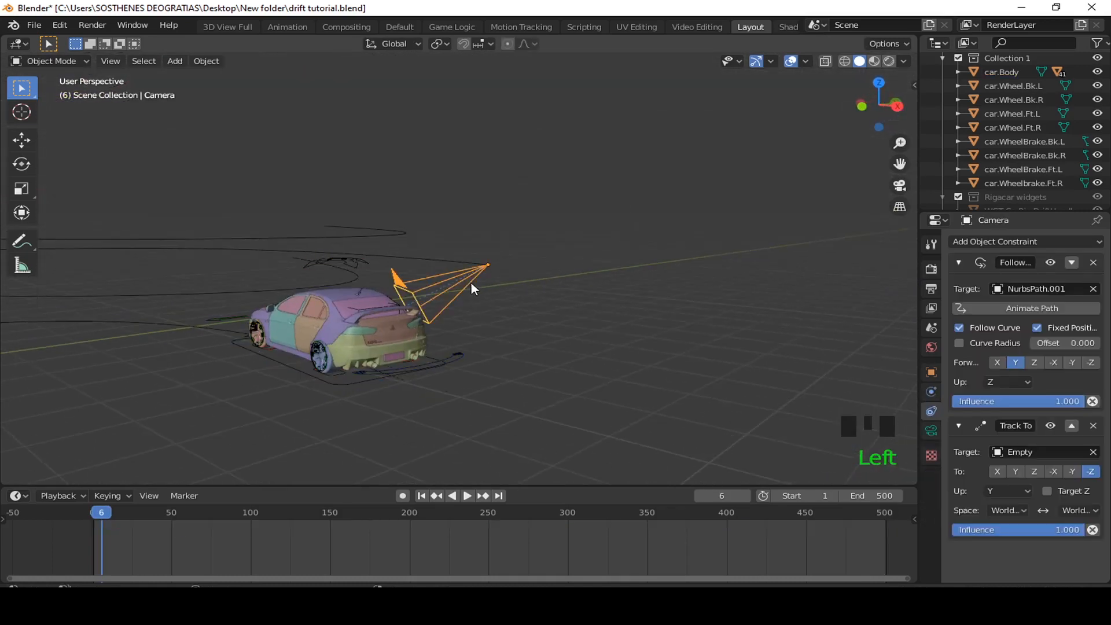
pyautogui.scroll(-2, 487, 274)
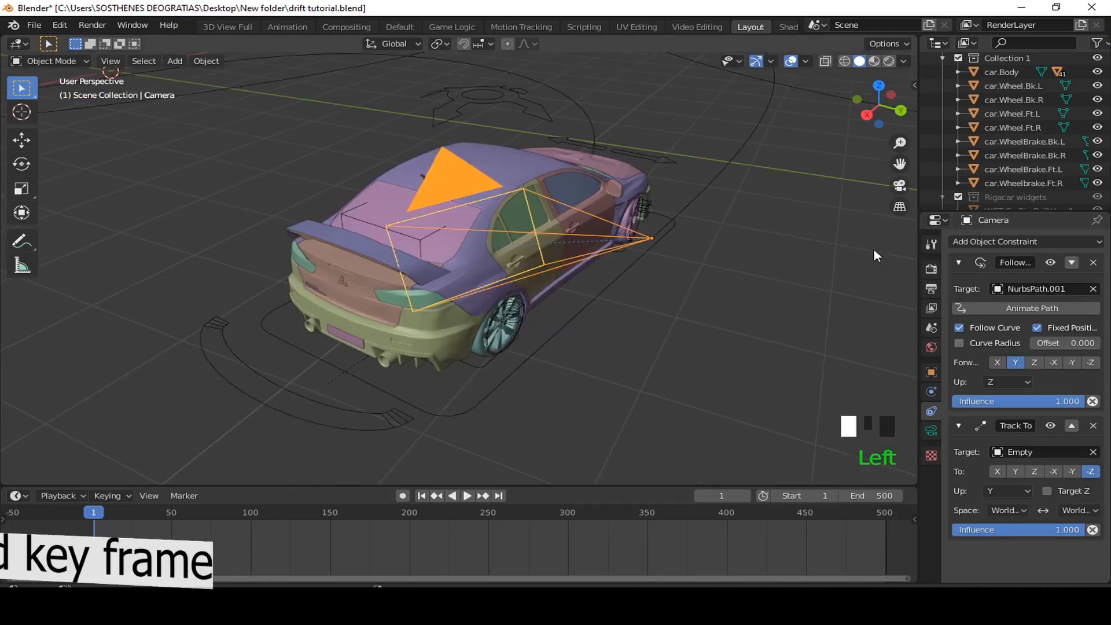
# Step: Keyframe the camera's Follow Path offset at 0 on frame 1 and at 1.000 on frame 500
pyautogui.press('i')
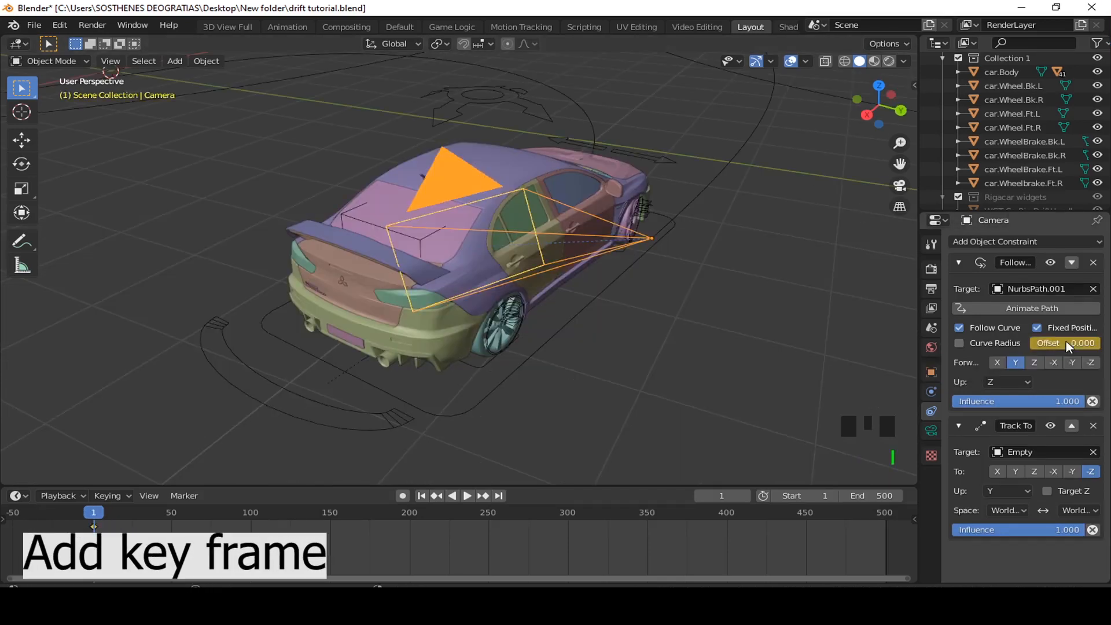
pyautogui.scroll(-3, 223, 377)
pyautogui.click(502, 495)
pyautogui.scroll(-14, 486, 448)
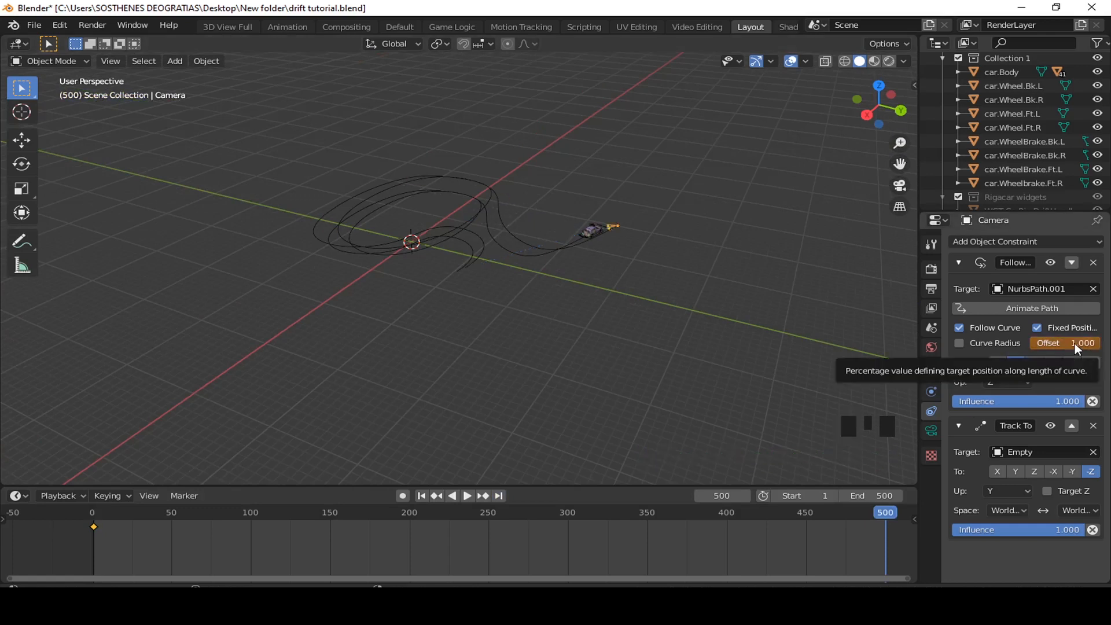
pyautogui.press('i')
# Step: Play back the animation through the camera and examine how it travels along the path with the car
pyautogui.press('KP_0')
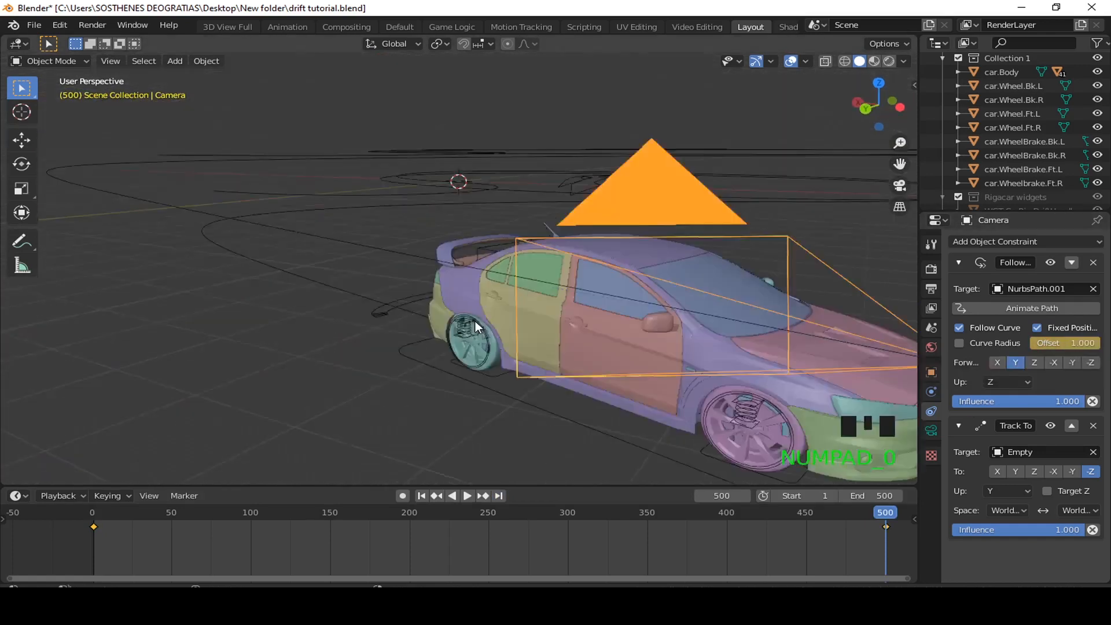
pyautogui.press('space')
pyautogui.scroll(-2, 475, 323)
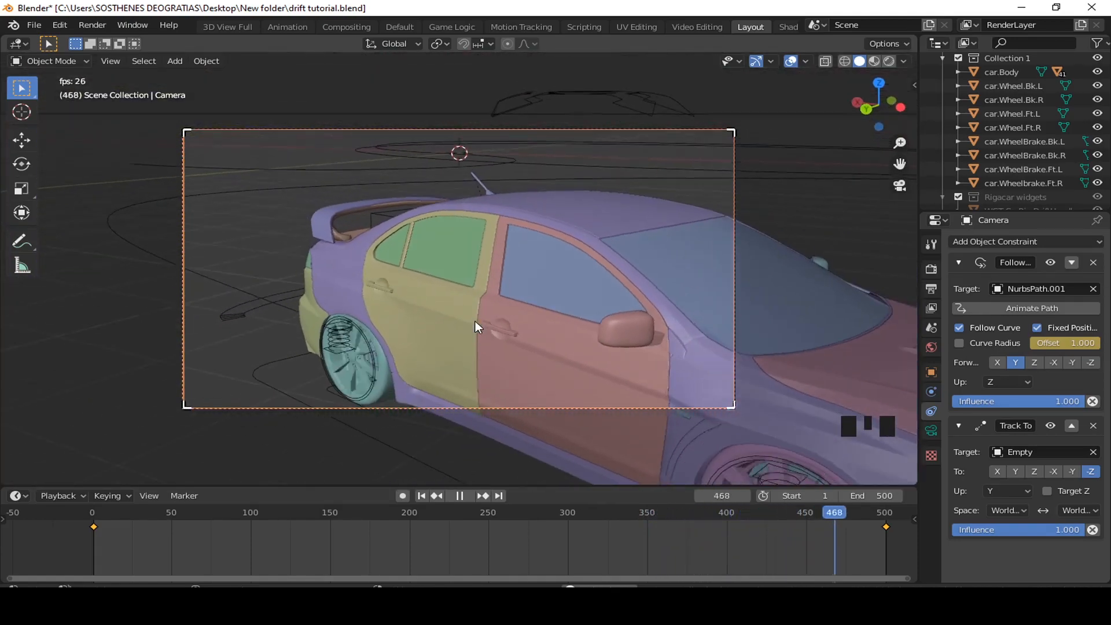
pyautogui.scroll(-5, 467, 346)
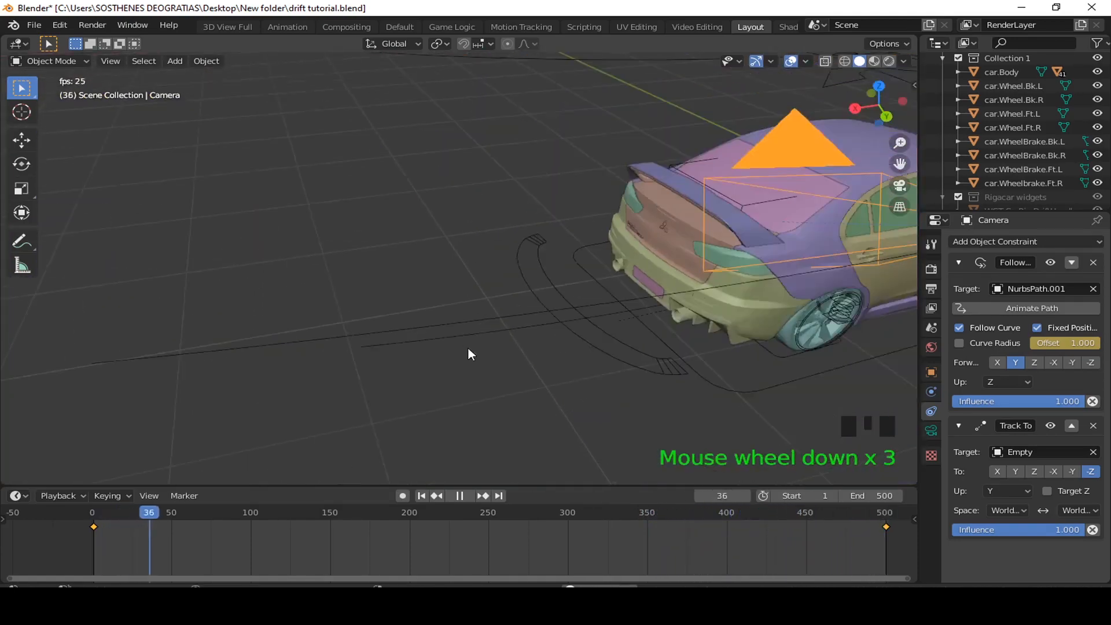
pyautogui.press('space')
# Step: Select the car rig's curved Drift control behind the rear bumper and move the playhead to frame 56
pyautogui.keyDown('shift'); pyautogui.moveTo(538, 280); pyautogui.dragTo(275, 440, button='middle'); pyautogui.keyUp('shift')
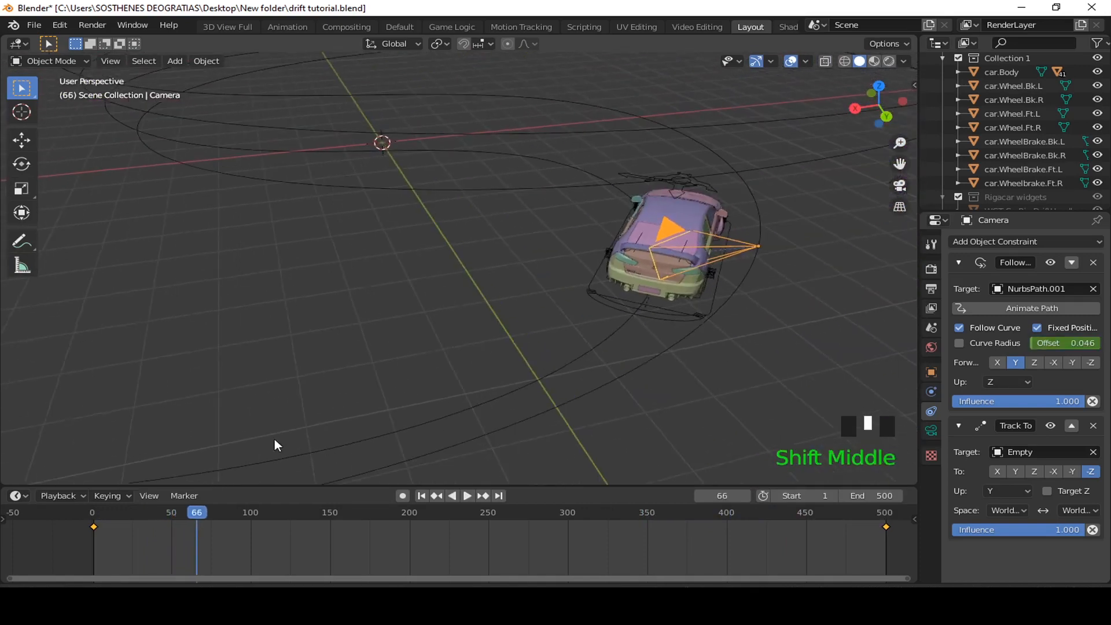
pyautogui.click(630, 314)
pyautogui.scroll(2, 617, 341)
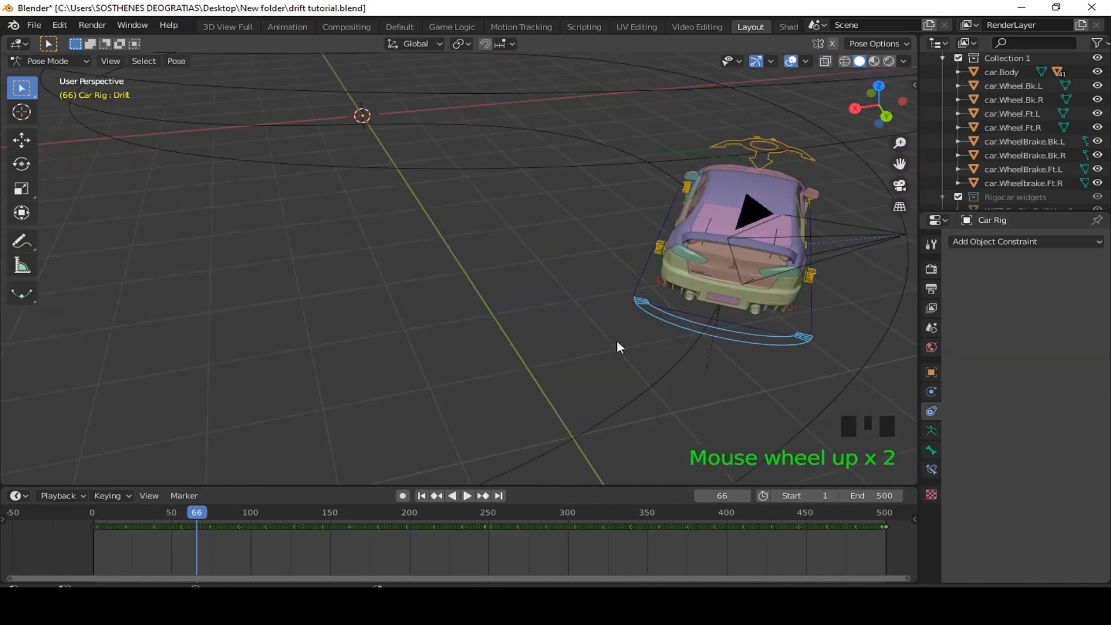
pyautogui.scroll(-2, 643, 315)
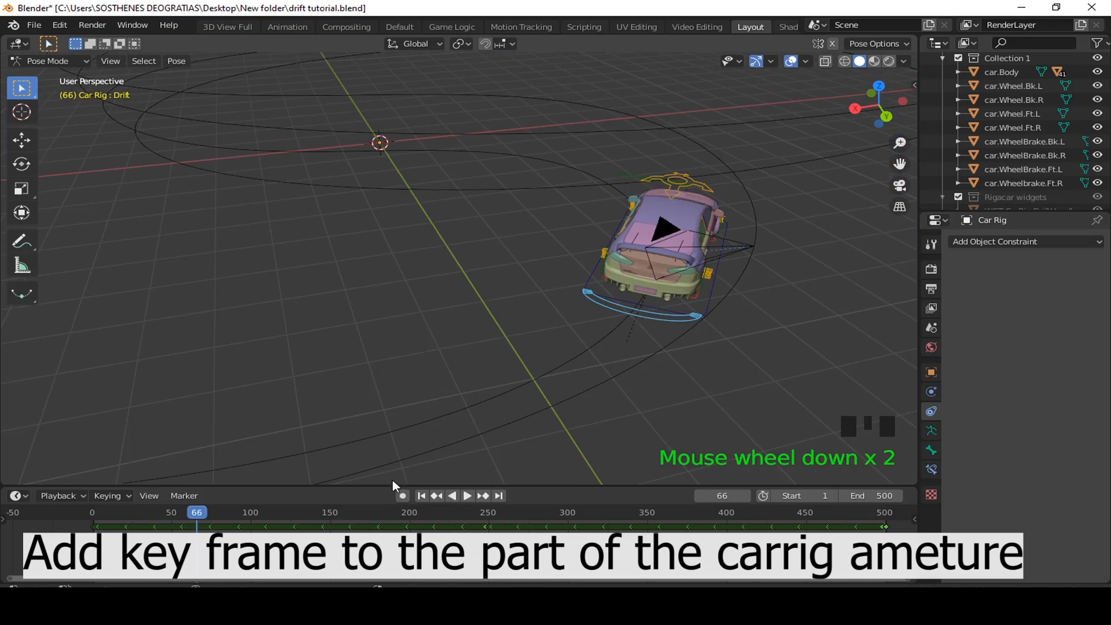
pyautogui.moveTo(217, 519); pyautogui.dragTo(181, 516)
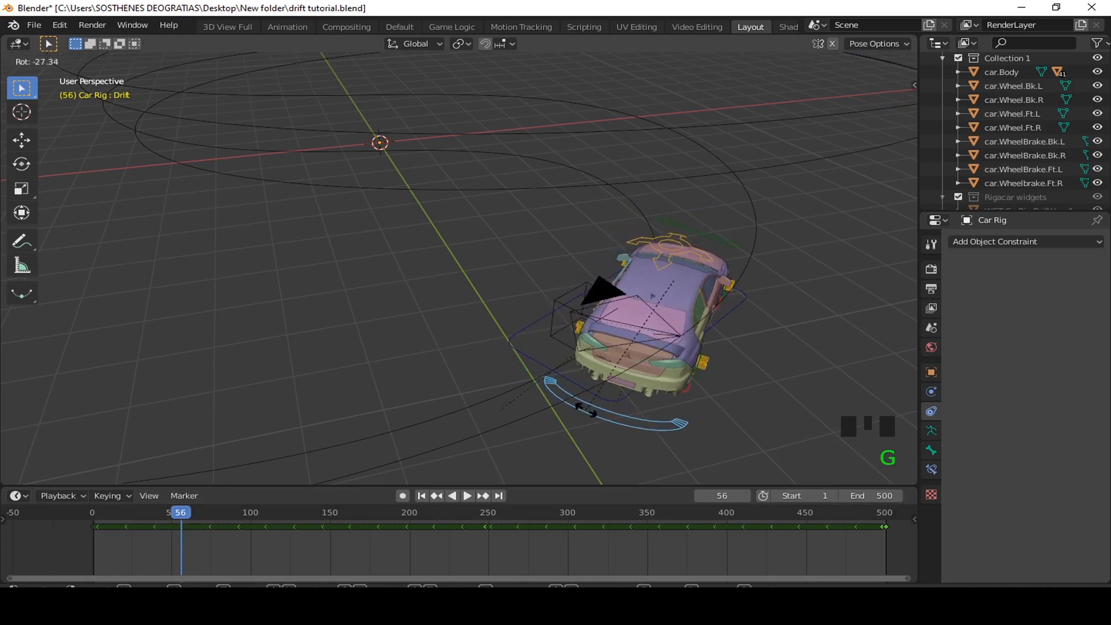
pyautogui.click(403, 492)
pyautogui.hotkey('ctrl', 'z')
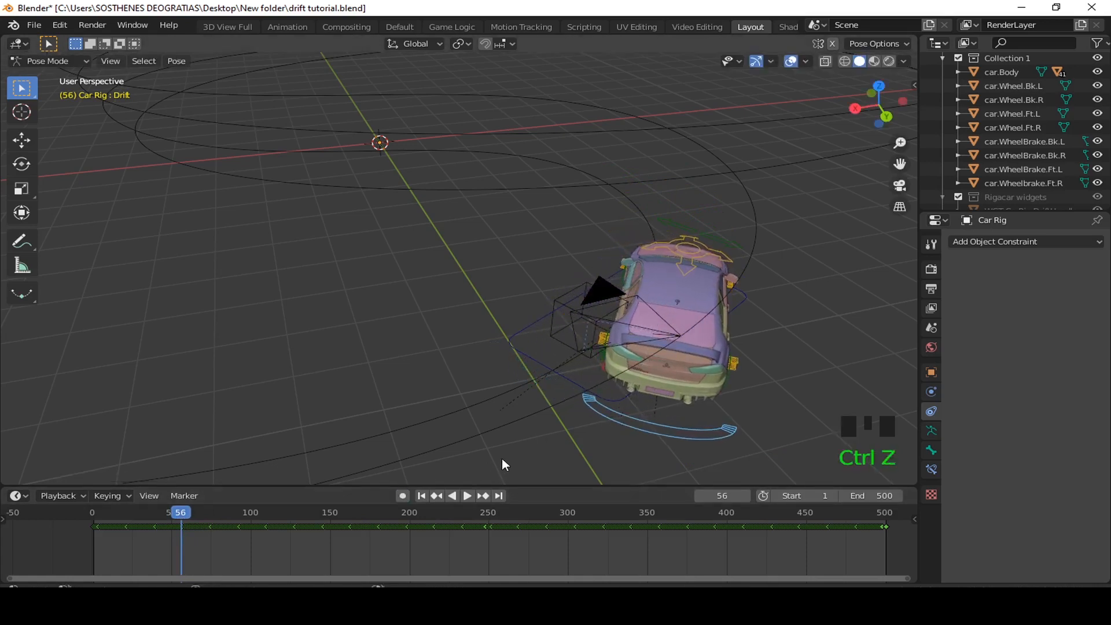
pyautogui.hotkey('ctrl', 'z')
# Step: Enable auto keying and rotate the Drift control about -43° at frame 56 to swing the car's rear out
pyautogui.click(402, 495)
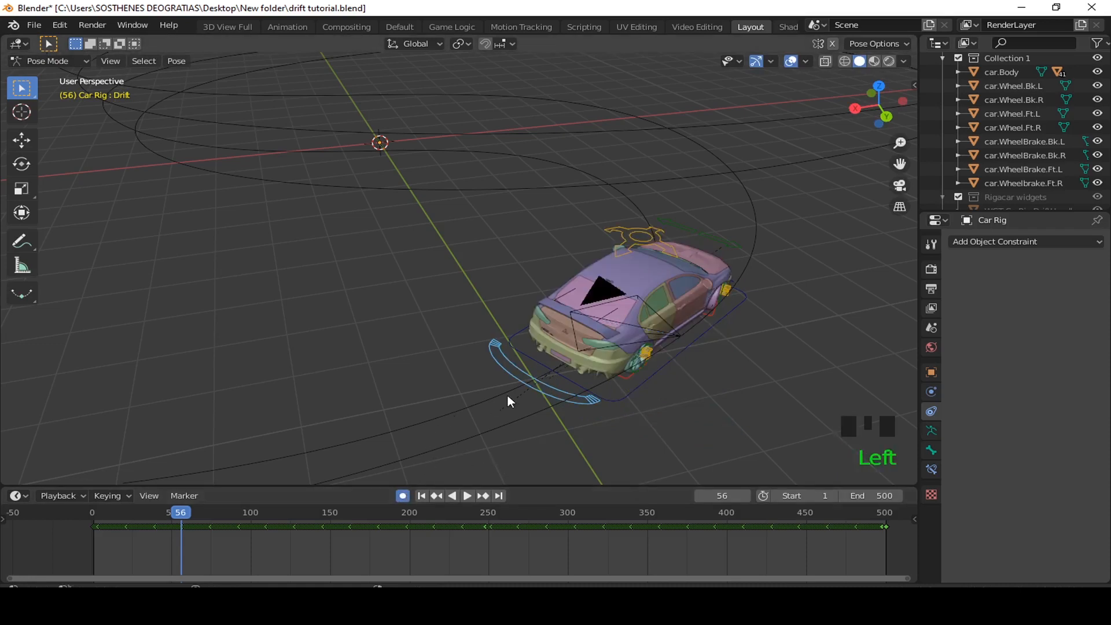
pyautogui.press('g')
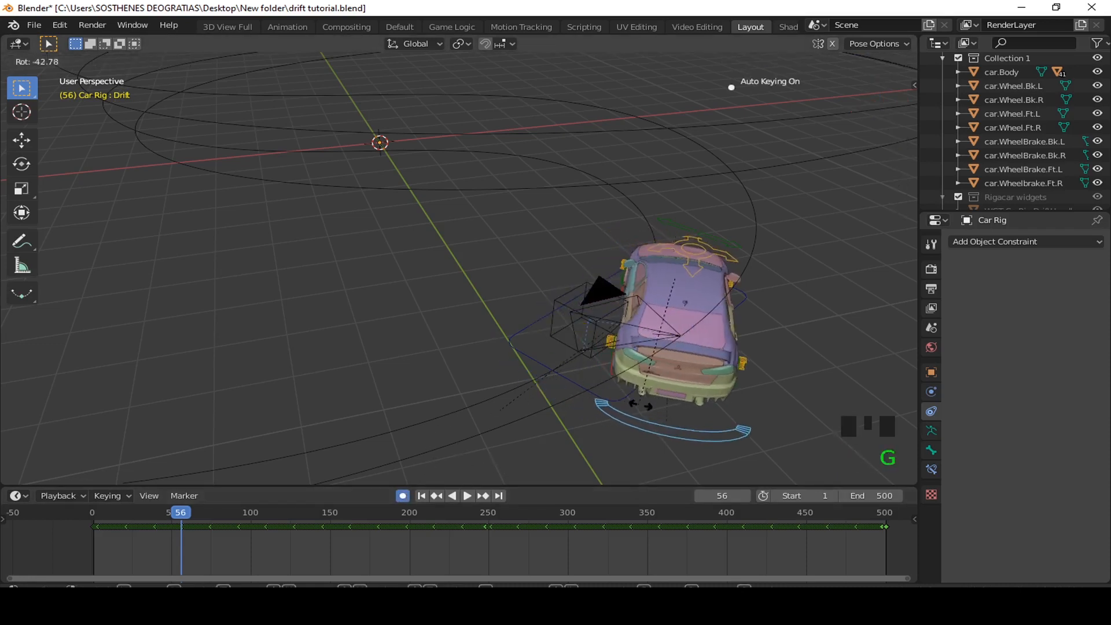
# Step: Viewing the path from the top, rotate the Drift control about -23° at frame 83
pyautogui.moveTo(184, 513); pyautogui.dragTo(220, 513)
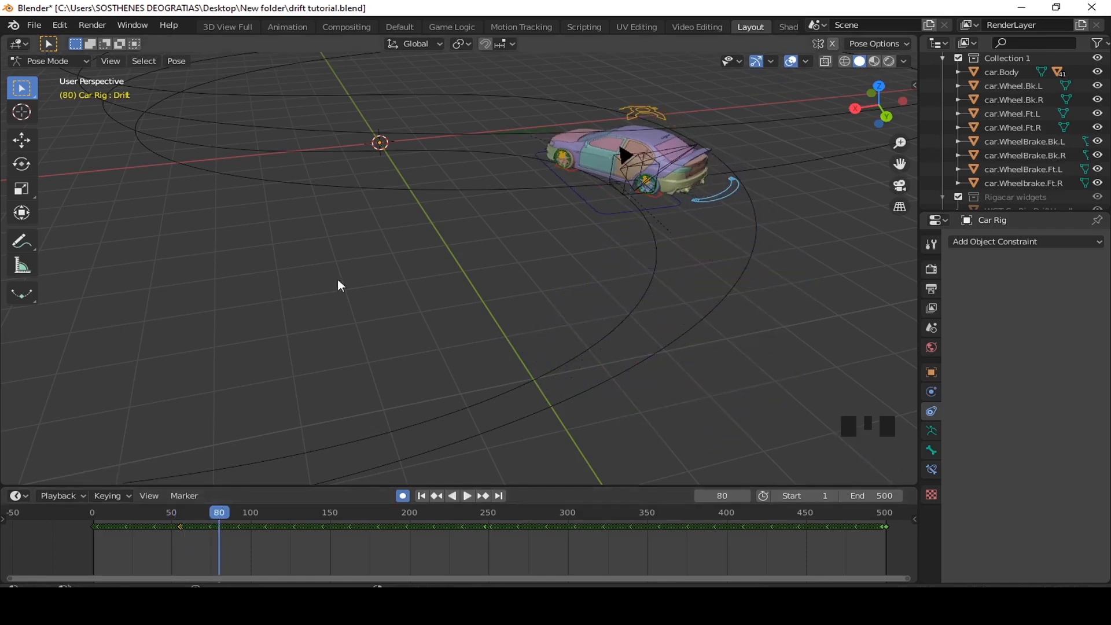
pyautogui.scroll(1, 366, 229)
pyautogui.keyDown('shift'); pyautogui.moveTo(310, 274); pyautogui.dragTo(247, 326, button='middle'); pyautogui.keyUp('shift')
pyautogui.scroll(-1, 434, 275)
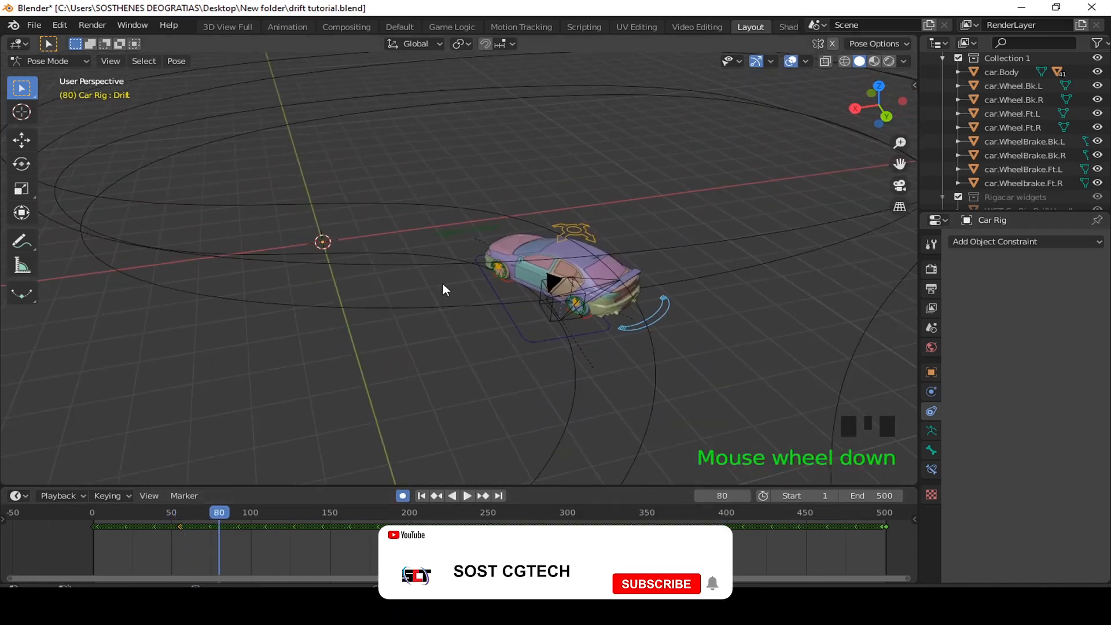
pyautogui.moveTo(442, 283); pyautogui.dragTo(410, 323, button='middle')
pyautogui.press('KP_7')
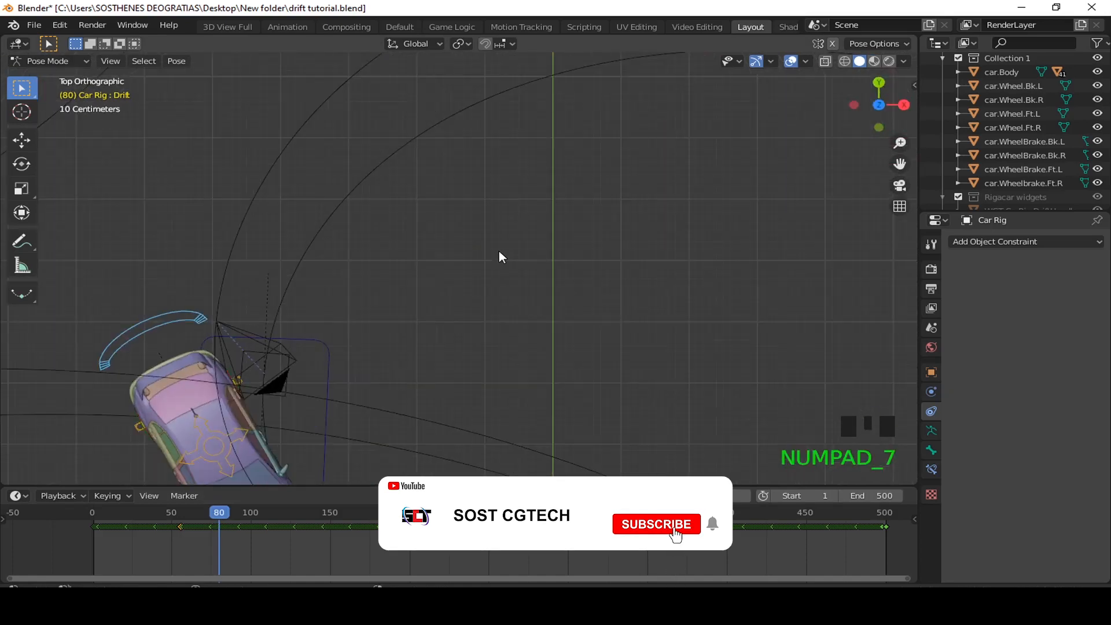
pyautogui.scroll(-5, 463, 259)
pyautogui.keyDown('shift'); pyautogui.moveTo(450, 340); pyautogui.dragTo(398, 282, button='middle'); pyautogui.keyUp('shift')
pyautogui.scroll(-1, 397, 282)
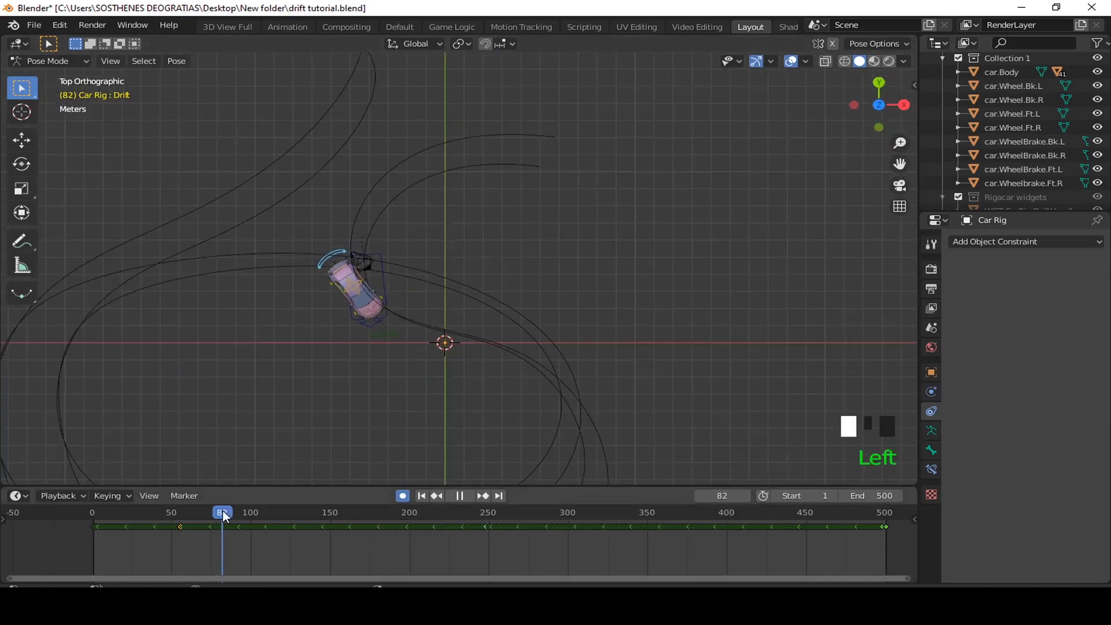
pyautogui.moveTo(224, 511); pyautogui.dragTo(225, 510)
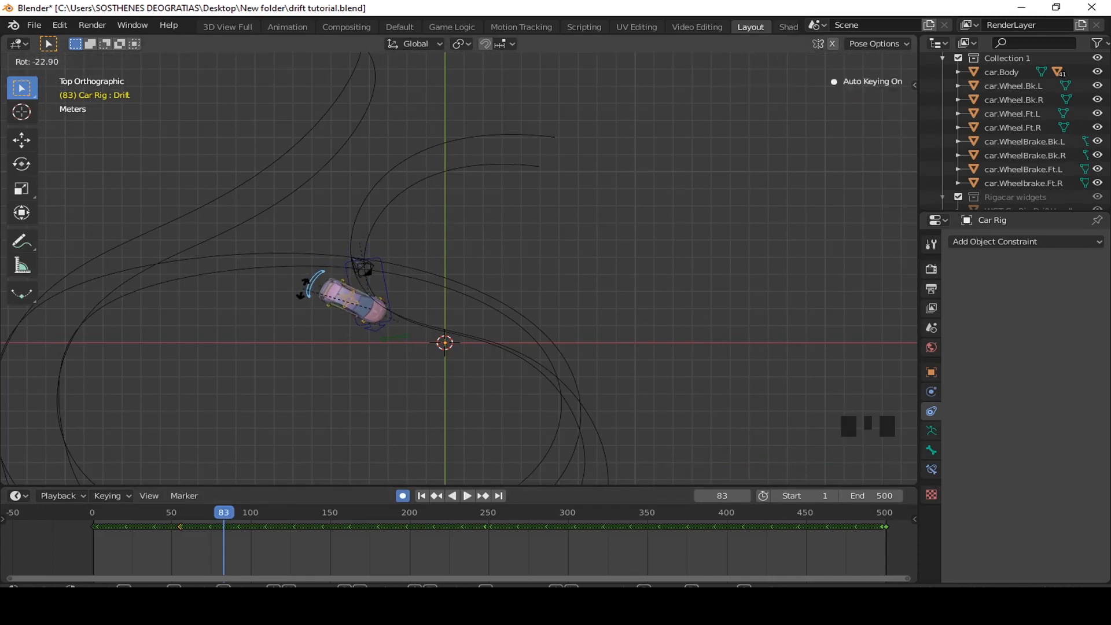
# Step: Keyframe further Drift rotations from about frame 92 to frame 137, turning the control about 33° at frame 105
pyautogui.moveTo(228, 513); pyautogui.dragTo(239, 518)
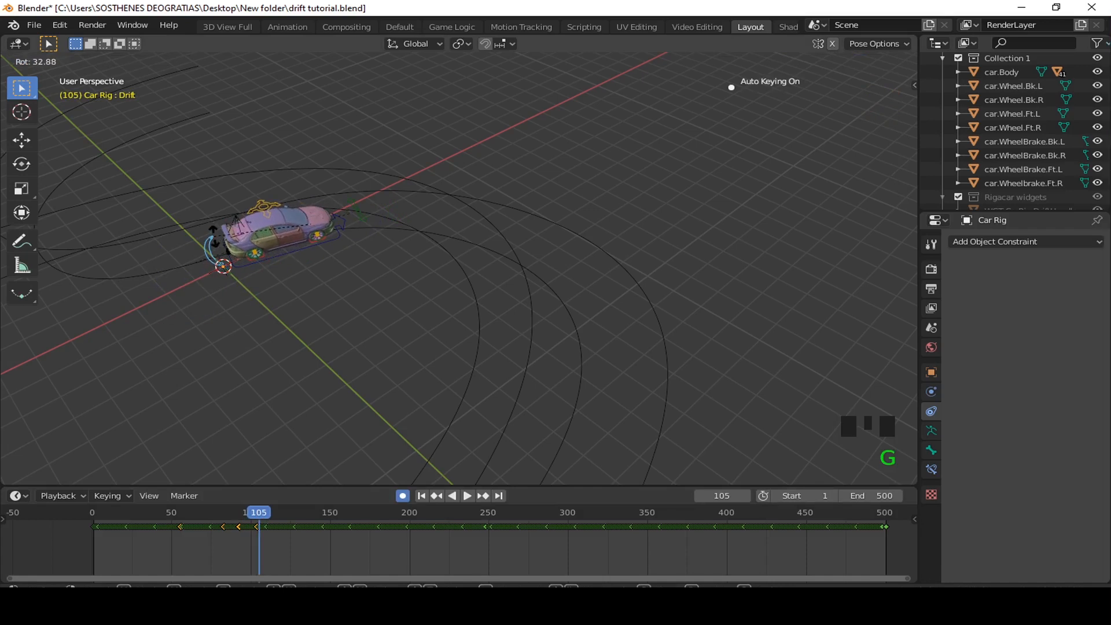
pyautogui.moveTo(258, 514); pyautogui.dragTo(310, 516)
pyautogui.press('g')
pyautogui.click(269, 269)
pyautogui.press('g')
pyautogui.click(541, 226)
pyautogui.scroll(1, 489, 404)
pyautogui.keyDown('shift'); pyautogui.moveTo(489, 404); pyautogui.dragTo(561, 328, button='middle'); pyautogui.keyUp('shift')
pyautogui.click(575, 338)
# Step: Keyframe the car's drift angle at frames 148 and 160 by rotating the Drift control
pyautogui.moveTo(310, 515); pyautogui.dragTo(327, 515)
pyautogui.press('g')
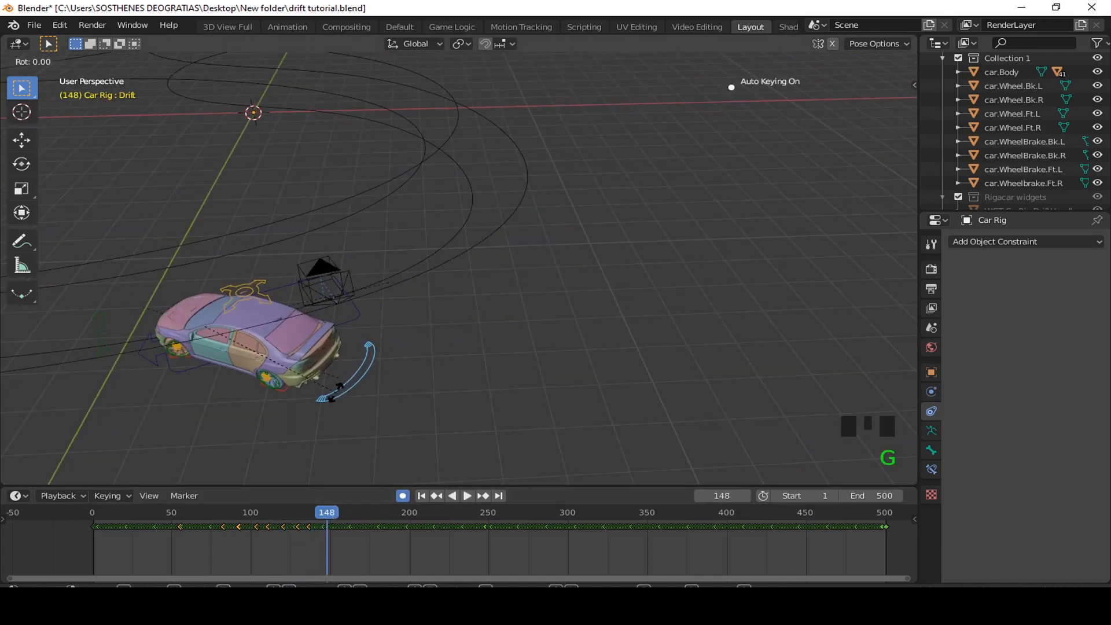
pyautogui.click(335, 371)
pyautogui.scroll(-1, 334, 371)
pyautogui.keyDown('shift'); pyautogui.moveTo(329, 366); pyautogui.dragTo(433, 359, button='middle'); pyautogui.keyUp('shift')
pyautogui.moveTo(328, 512); pyautogui.dragTo(346, 509)
pyautogui.press('g')
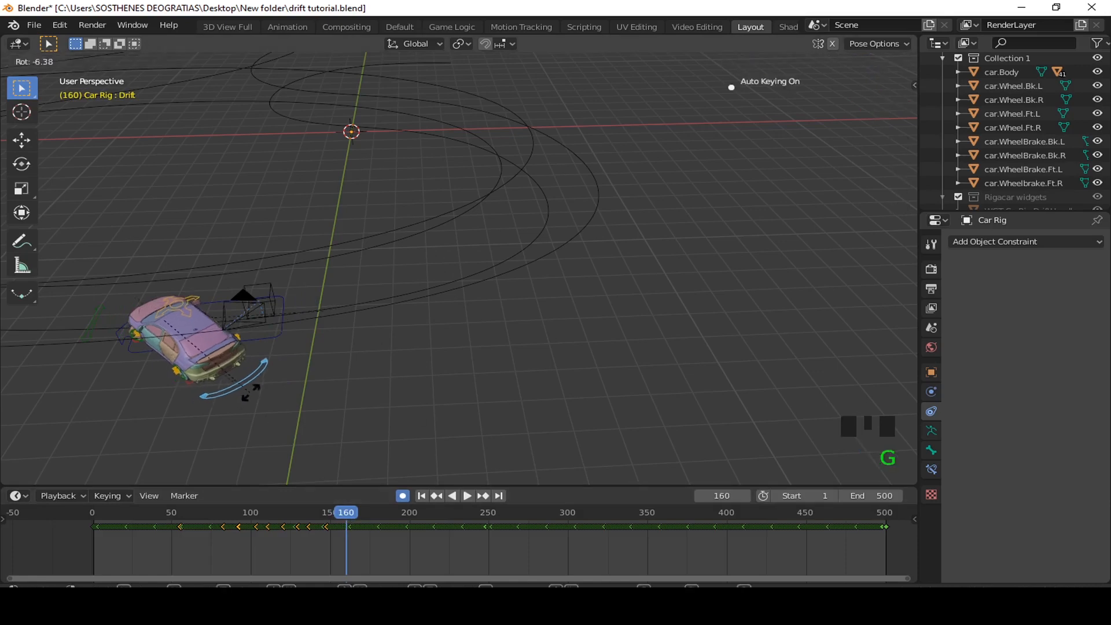
pyautogui.click(262, 375)
# Step: Rotate the Drift control at frame 183 to keyframe the car's angle through the wide loop
pyautogui.scroll(-3, 327, 472)
pyautogui.keyDown('shift'); pyautogui.moveTo(332, 417); pyautogui.dragTo(399, 437, button='middle'); pyautogui.keyUp('shift')
pyautogui.scroll(2, 399, 437)
pyautogui.moveTo(347, 514); pyautogui.dragTo(355, 514)
pyautogui.keyDown('shift'); pyautogui.moveTo(300, 395); pyautogui.dragTo(312, 495, button='middle'); pyautogui.keyUp('shift')
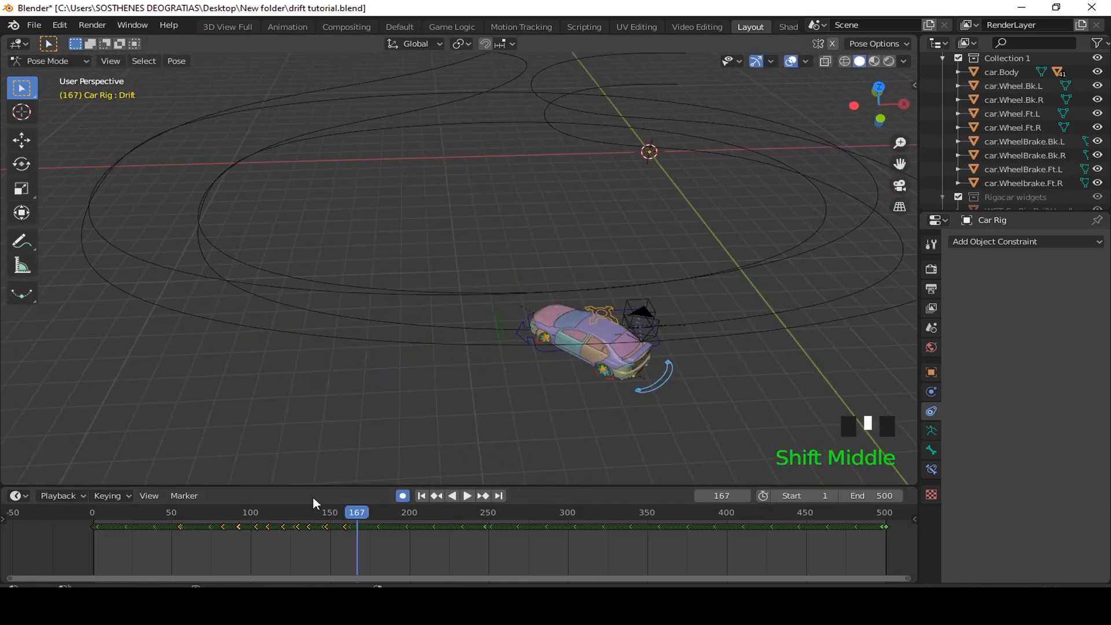
pyautogui.moveTo(355, 514); pyautogui.dragTo(380, 514)
pyautogui.scroll(3, 301, 271)
pyautogui.moveTo(301, 271); pyautogui.dragTo(365, 318, button='middle')
pyautogui.scroll(1, 366, 318)
pyautogui.click(383, 520)
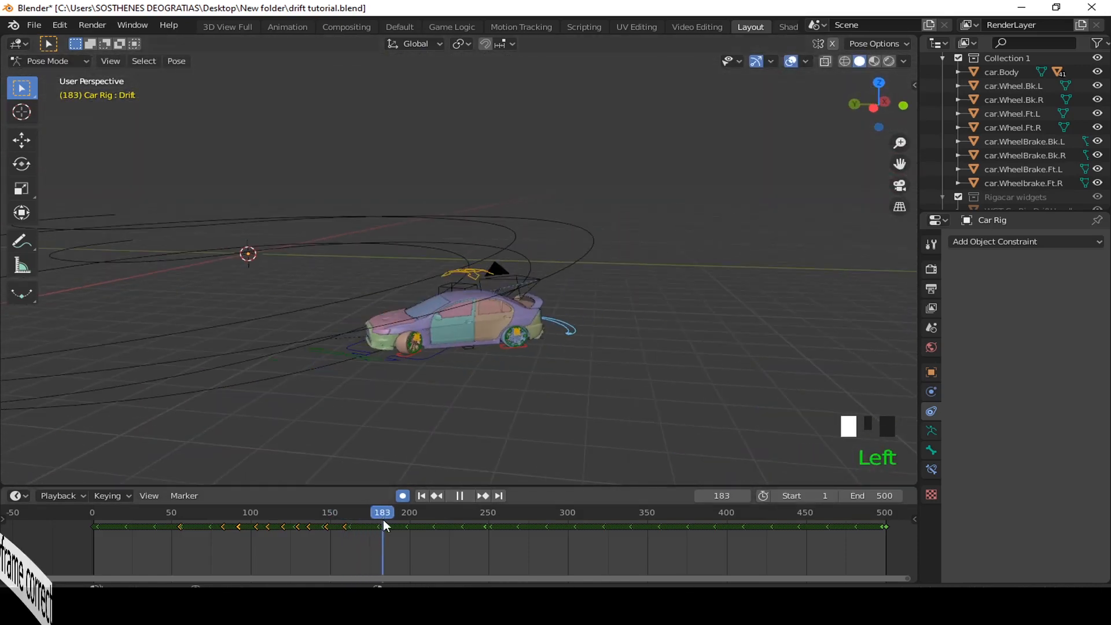
pyautogui.moveTo(556, 371); pyautogui.dragTo(578, 351, button='middle')
pyautogui.press('g')
pyautogui.click(582, 322)
# Step: Keyframe the Drift control's rotation at frame 197 and again at about frame 202
pyautogui.press('Up')
pyautogui.scroll(-3, 207, 324)
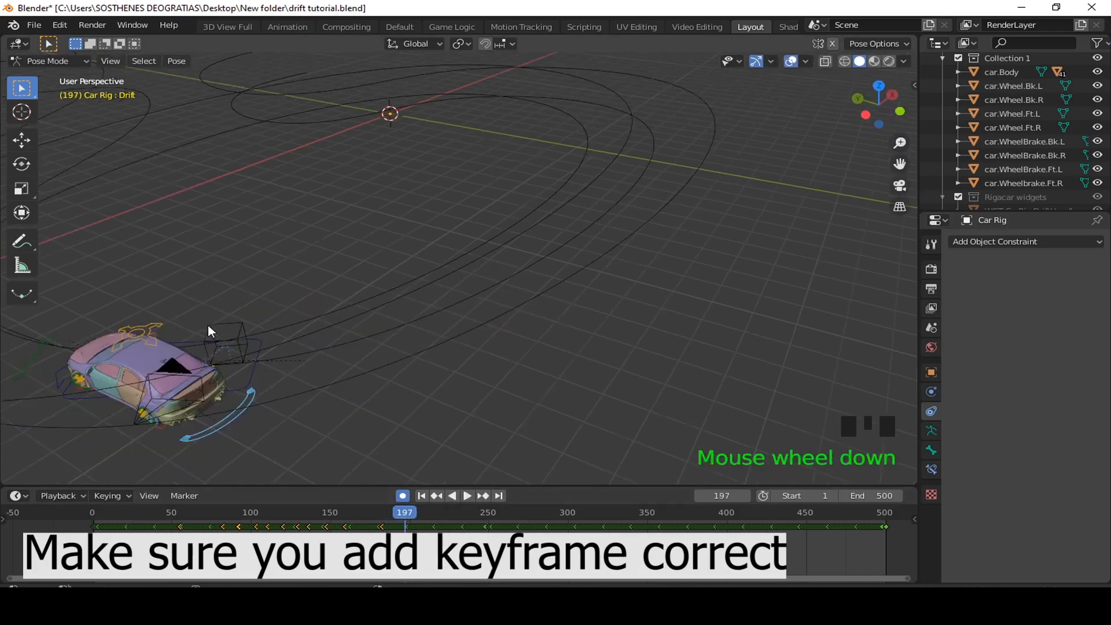
pyautogui.keyDown('shift'); pyautogui.moveTo(208, 324); pyautogui.dragTo(384, 422, button='middle'); pyautogui.keyUp('shift')
pyautogui.press('g')
pyautogui.click(384, 429)
pyautogui.moveTo(405, 512)
pyautogui.mouseDown()
pyautogui.moveTo(378, 510)
pyautogui.moveTo(412, 514)
pyautogui.mouseUp()
pyautogui.press('g')
pyautogui.click(348, 358)
# Step: Keyframe the car's drift angle at frame 212 and at about frame 219
pyautogui.click(429, 514)
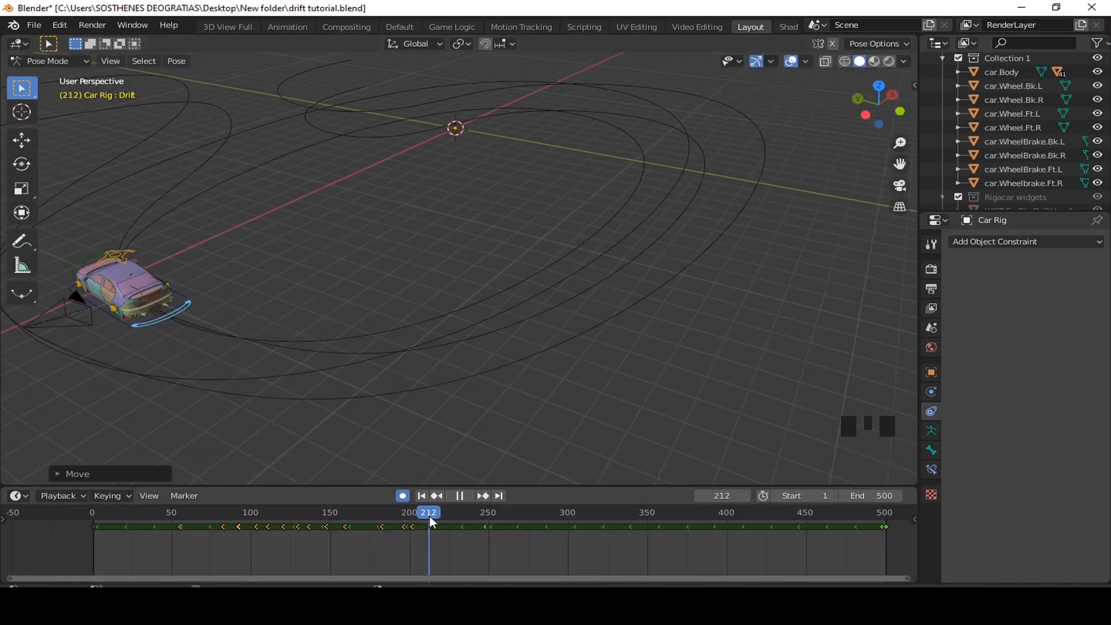
pyautogui.press('g')
pyautogui.click(150, 325)
pyautogui.moveTo(173, 324); pyautogui.dragTo(432, 287, button='middle')
pyautogui.click(439, 513)
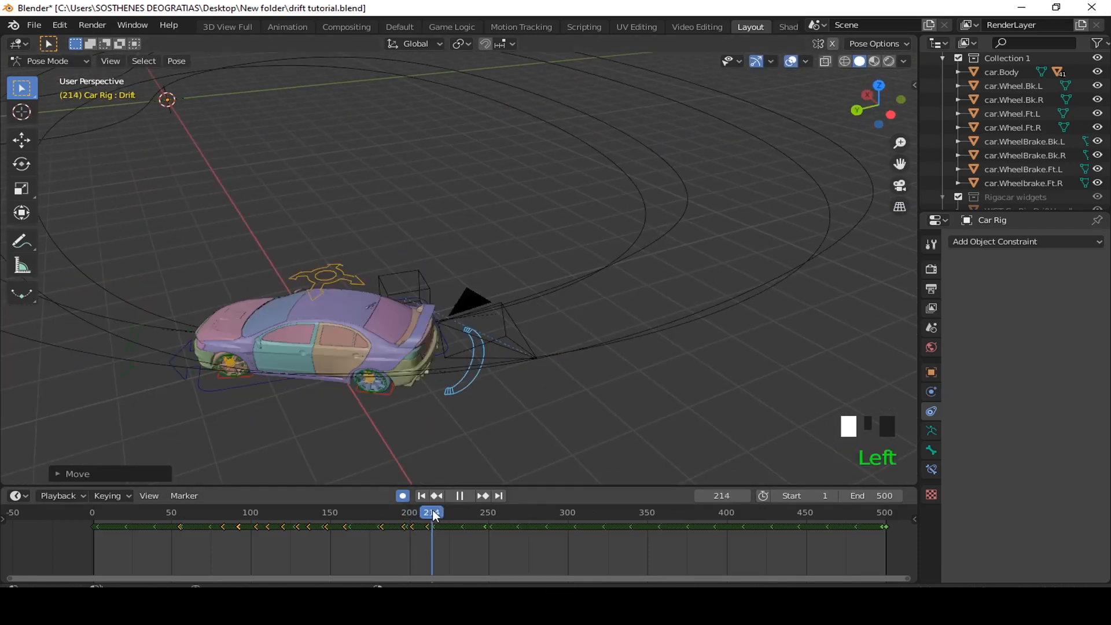
pyautogui.scroll(-4, 324, 312)
pyautogui.keyDown('shift'); pyautogui.moveTo(289, 347); pyautogui.dragTo(251, 317, button='middle'); pyautogui.keyUp('shift')
pyautogui.press('g')
pyautogui.click(325, 416)
# Step: Rotate the Drift control at frames 230 and 254 to keyframe the car's slide
pyautogui.click(457, 513)
pyautogui.scroll(3, 246, 228)
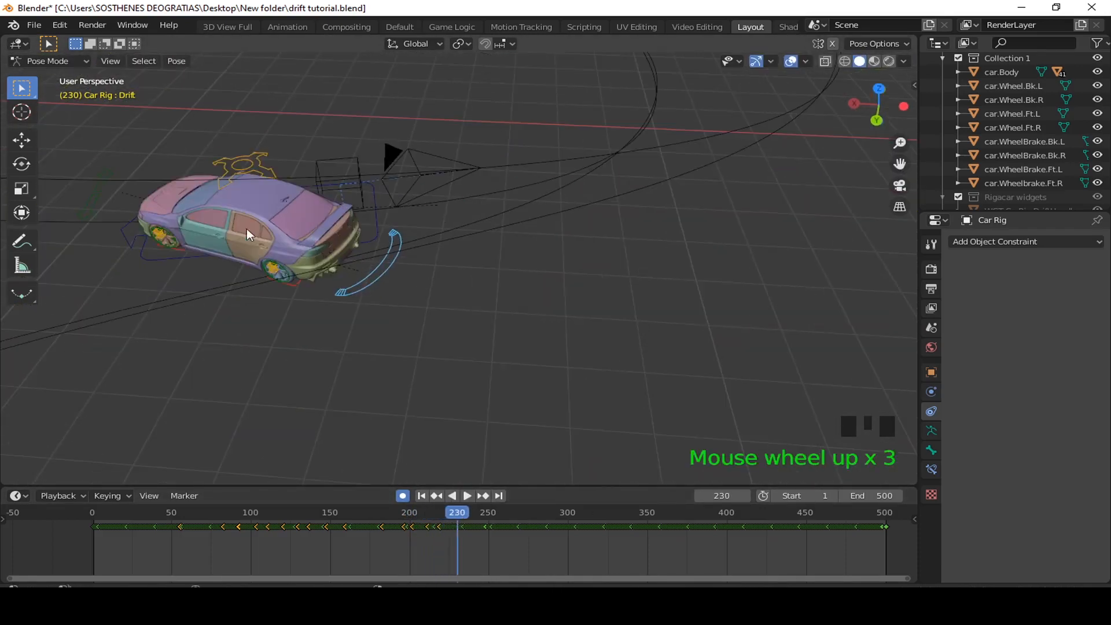
pyautogui.press('g')
pyautogui.keyDown('shift'); pyautogui.moveTo(324, 301); pyautogui.dragTo(428, 264, button='middle'); pyautogui.keyUp('shift')
pyautogui.click(494, 514)
pyautogui.keyDown('shift'); pyautogui.moveTo(405, 301); pyautogui.dragTo(397, 245, button='middle'); pyautogui.keyUp('shift')
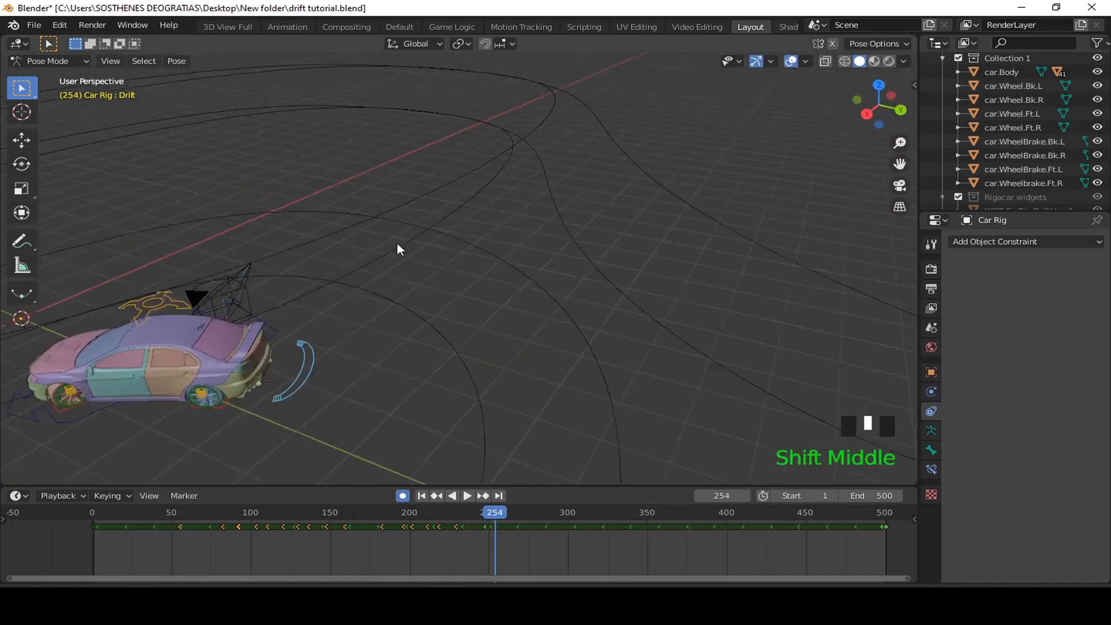
pyautogui.scroll(-3, 397, 246)
pyautogui.press('g')
# Step: Keyframe a new Drift control rotation at about frame 277
pyautogui.click(512, 514)
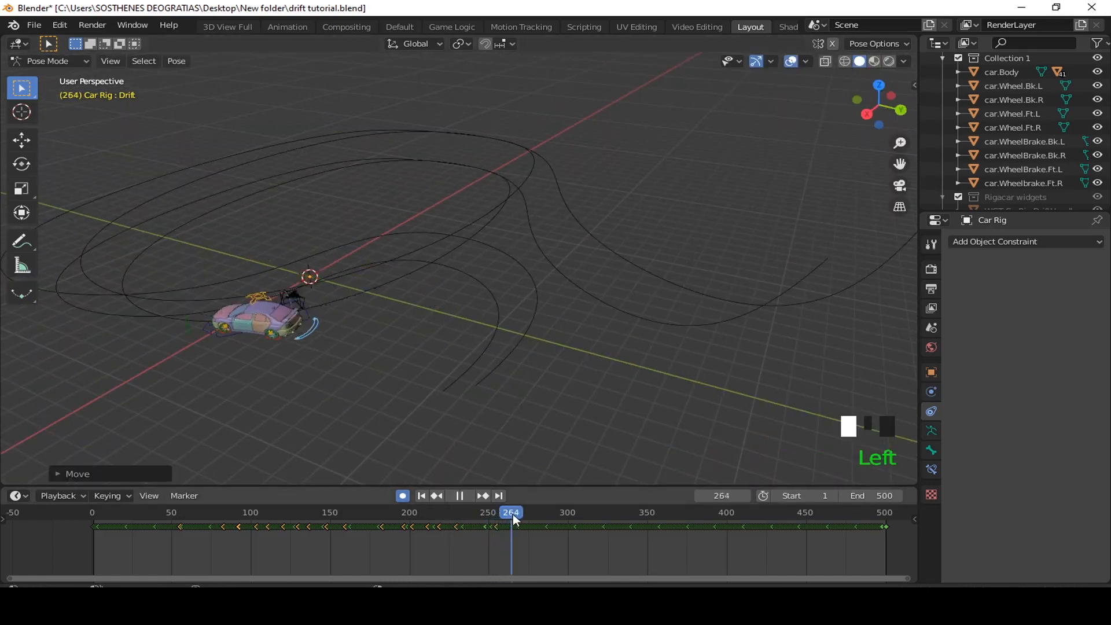
pyautogui.click(531, 514)
pyautogui.keyDown('shift'); pyautogui.moveTo(358, 325); pyautogui.dragTo(452, 368, button='middle'); pyautogui.keyUp('shift')
pyautogui.scroll(-5, 262, 450)
pyautogui.click(371, 399)
# Step: Rotate the Drift control at frame 291 to keyframe the car's angle entering the next bend
pyautogui.click(553, 514)
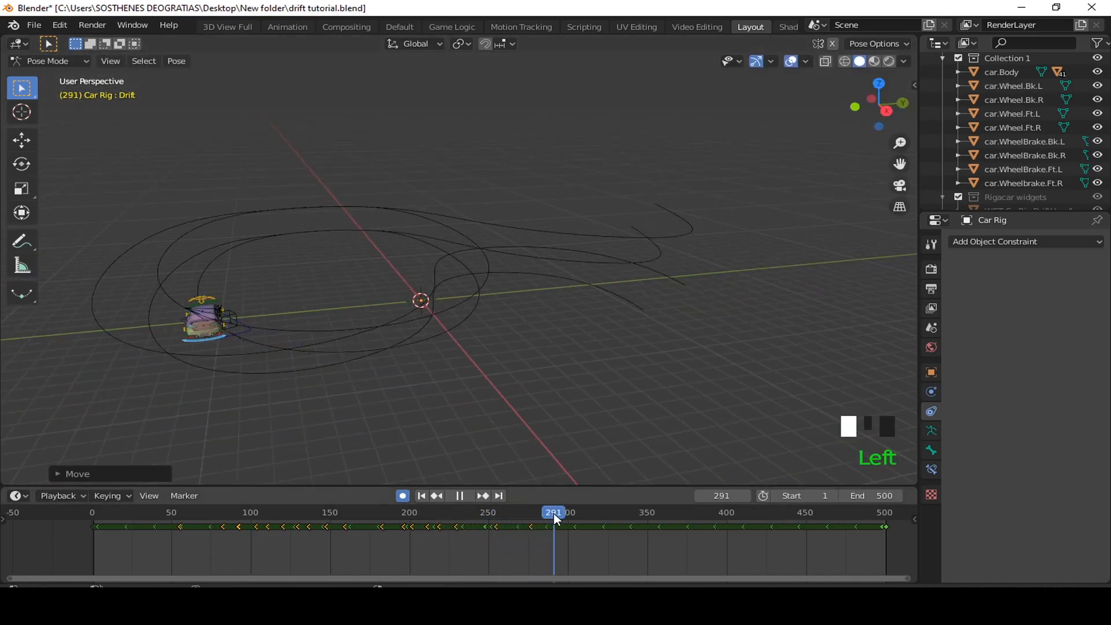
pyautogui.keyDown('shift'); pyautogui.moveTo(136, 315); pyautogui.dragTo(360, 340, button='middle'); pyautogui.keyUp('shift')
pyautogui.scroll(3, 642, 364)
pyautogui.scroll(-2, 643, 364)
pyautogui.press('g')
pyautogui.click(663, 463)
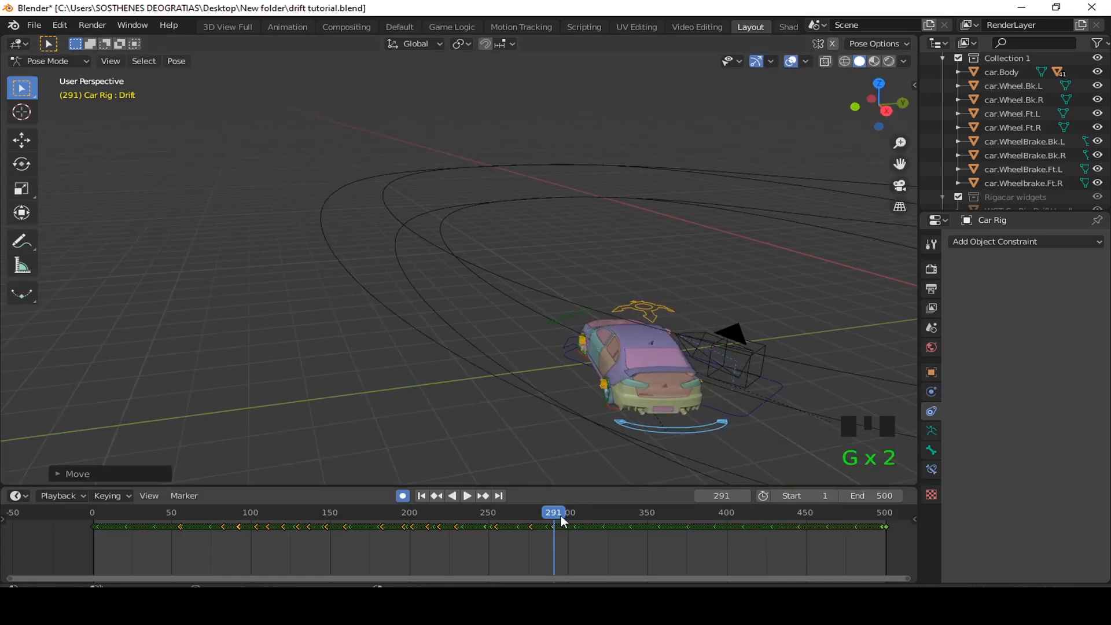
# Step: Keyframe the car's drift at frames 307 and 325 by rotating the Drift control
pyautogui.click(579, 514)
pyautogui.moveTo(486, 290); pyautogui.dragTo(156, 351, button='middle')
pyautogui.scroll(2, 156, 351)
pyautogui.press('g')
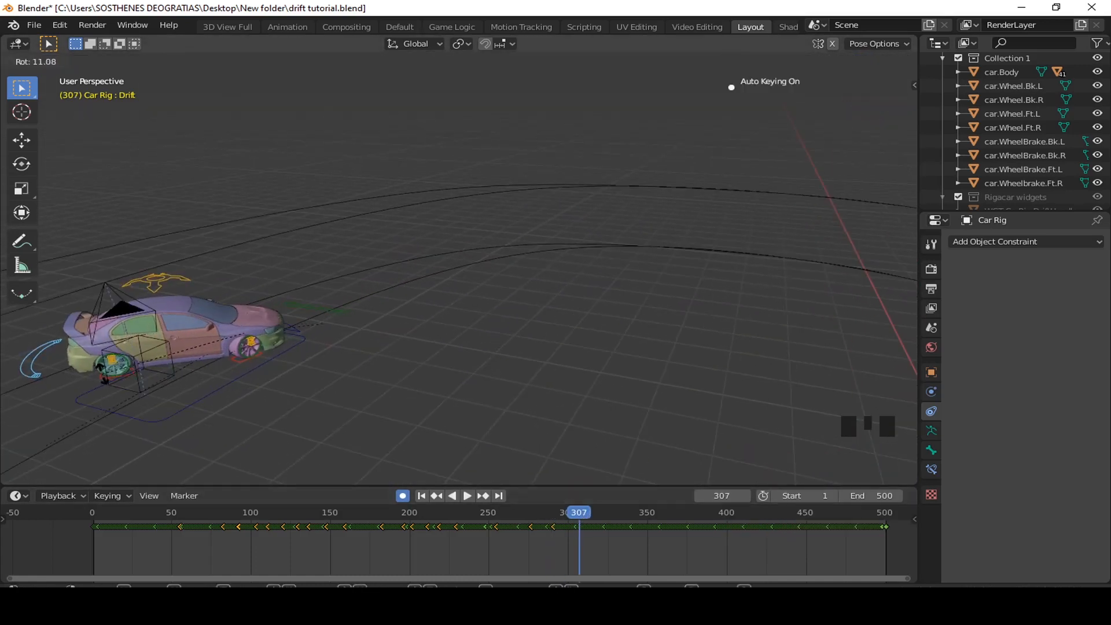
pyautogui.click(606, 512)
pyautogui.scroll(7, 487, 217)
pyautogui.keyDown('shift'); pyautogui.moveTo(488, 218); pyautogui.dragTo(296, 354, button='middle'); pyautogui.keyUp('shift')
pyautogui.press('g')
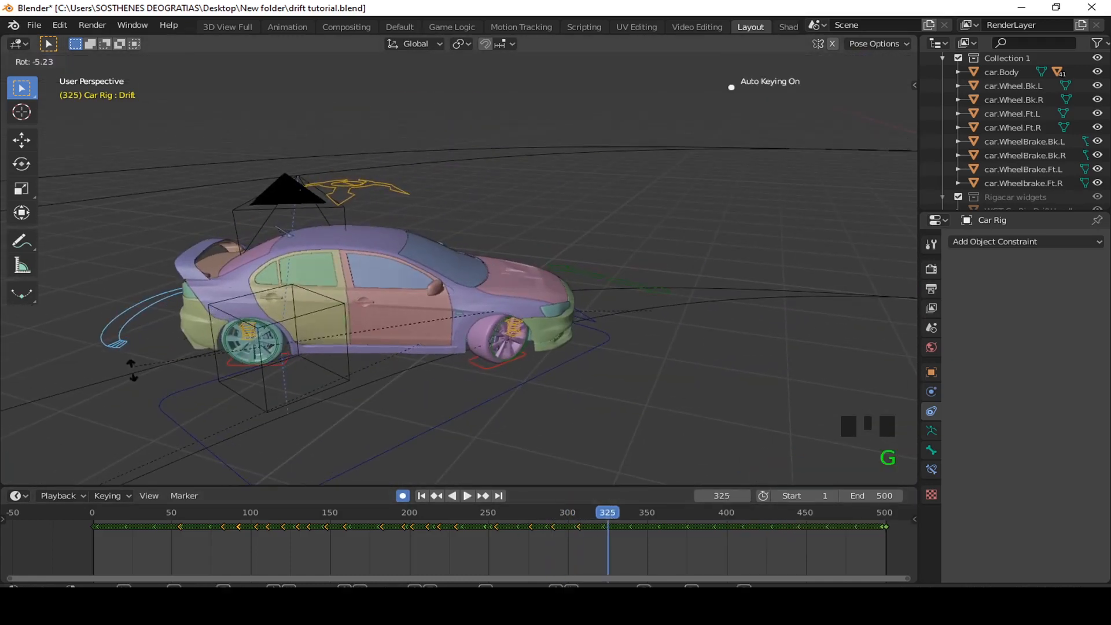
pyautogui.click(460, 363)
# Step: Keyframe the Drift control's rotation at frames 345 and 366 as the car rounds the bend
pyautogui.click(639, 518)
pyautogui.scroll(-4, 642, 347)
pyautogui.moveTo(666, 324); pyautogui.dragTo(581, 357, button='middle')
pyautogui.scroll(4, 492, 335)
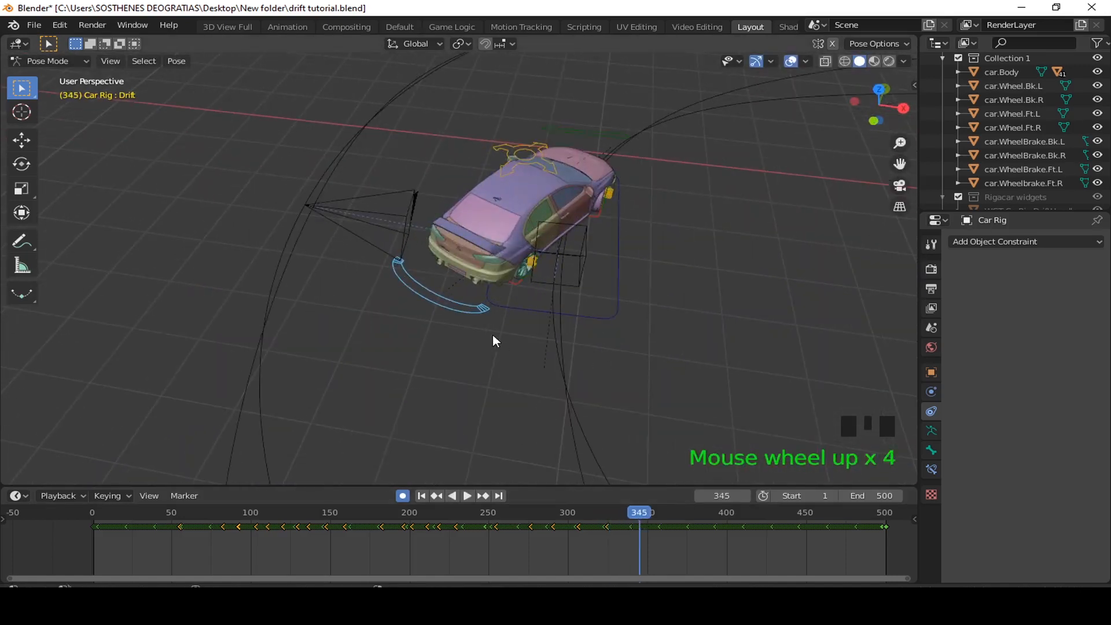
pyautogui.scroll(-3, 492, 335)
pyautogui.keyDown('shift'); pyautogui.moveTo(546, 265); pyautogui.dragTo(358, 372, button='middle'); pyautogui.keyUp('shift')
pyautogui.scroll(3, 421, 206)
pyautogui.keyDown('shift'); pyautogui.moveTo(421, 207); pyautogui.dragTo(404, 238, button='middle'); pyautogui.keyUp('shift')
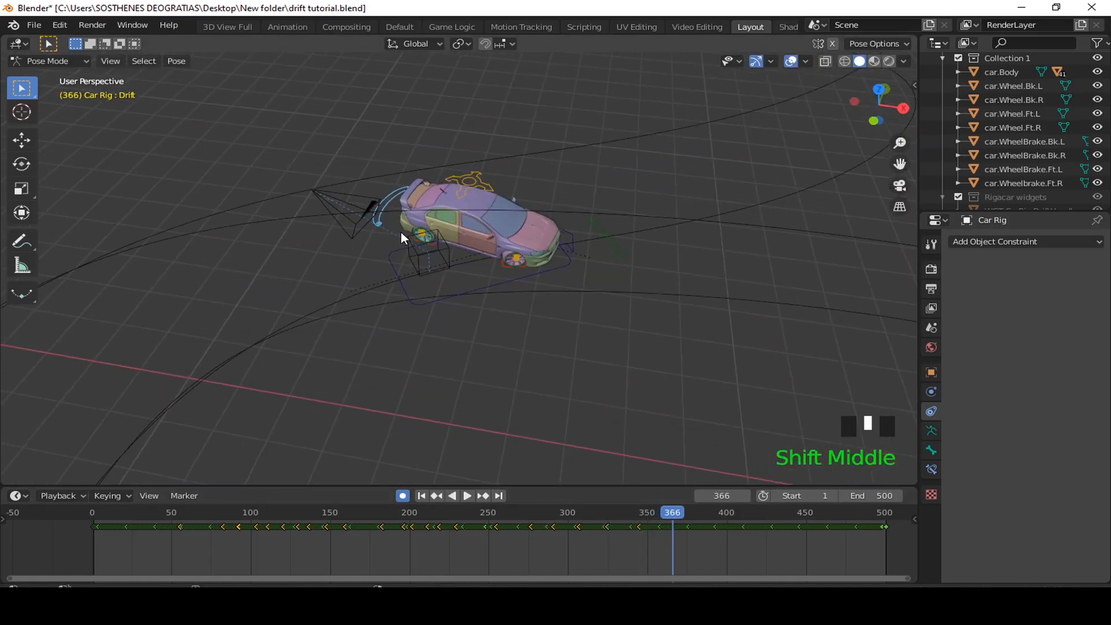
# Step: Keyframe the Drift control's rotation at frames 392 and 402 and advance along the path past frame 436
pyautogui.keyDown('shift'); pyautogui.moveTo(712, 279); pyautogui.dragTo(539, 343, button='middle'); pyautogui.keyUp('shift')
pyautogui.press('g')
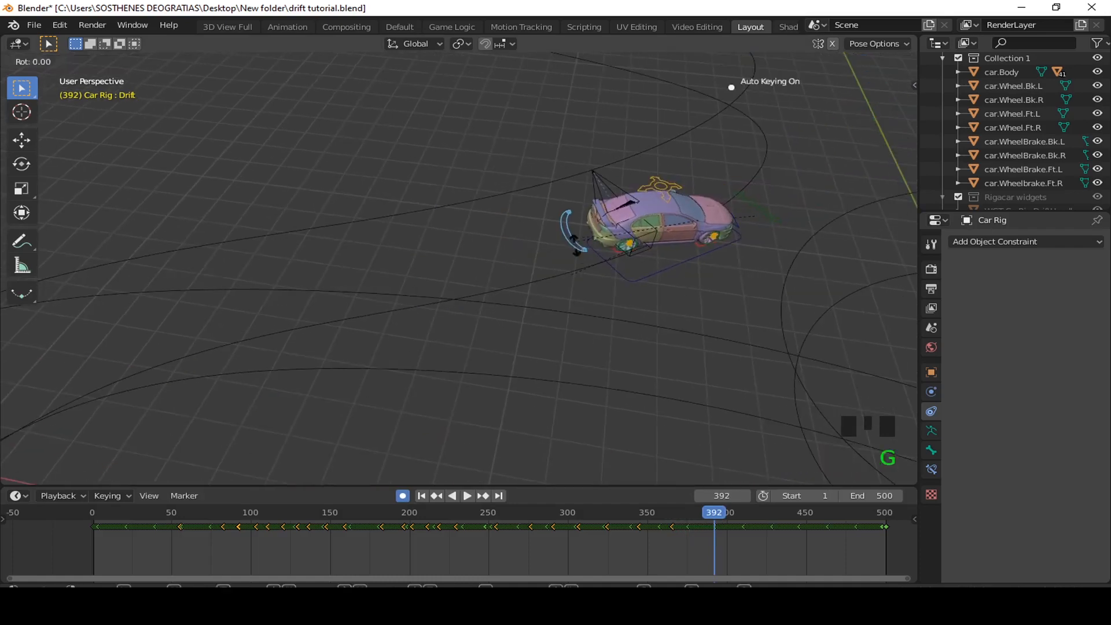
pyautogui.click(630, 299)
pyautogui.keyDown('shift'); pyautogui.moveTo(632, 299); pyautogui.dragTo(331, 411, button='middle'); pyautogui.keyUp('shift')
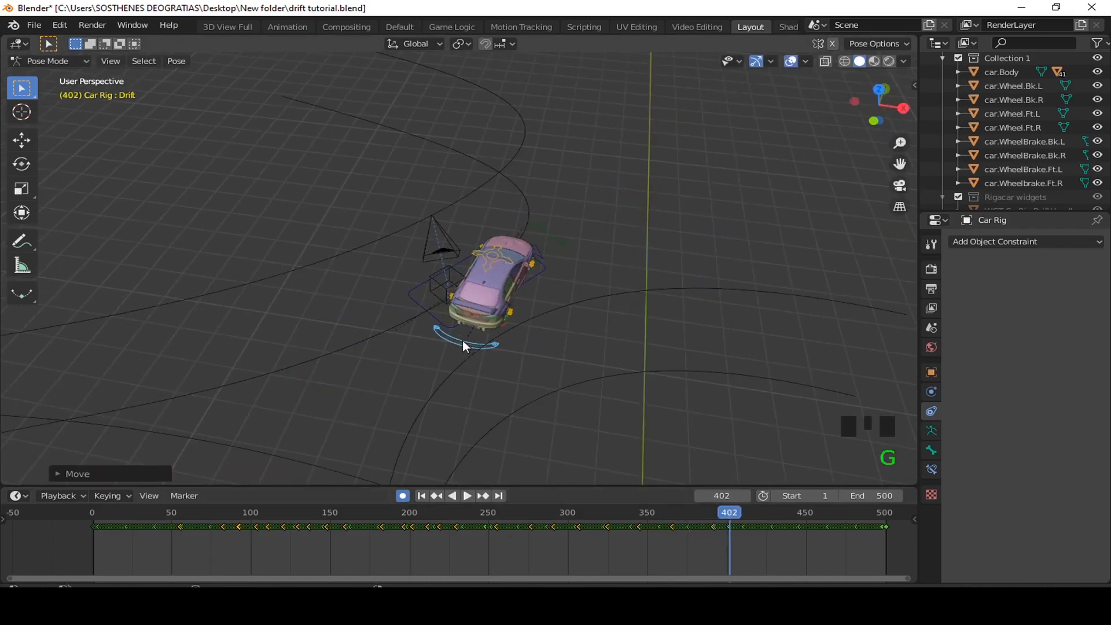
pyautogui.keyDown('shift'); pyautogui.moveTo(463, 346); pyautogui.dragTo(122, 408, button='middle'); pyautogui.keyUp('shift')
pyautogui.moveTo(726, 514); pyautogui.dragTo(749, 515)
pyautogui.keyDown('shift'); pyautogui.moveTo(543, 364); pyautogui.dragTo(615, 419, button='middle'); pyautogui.keyUp('shift')
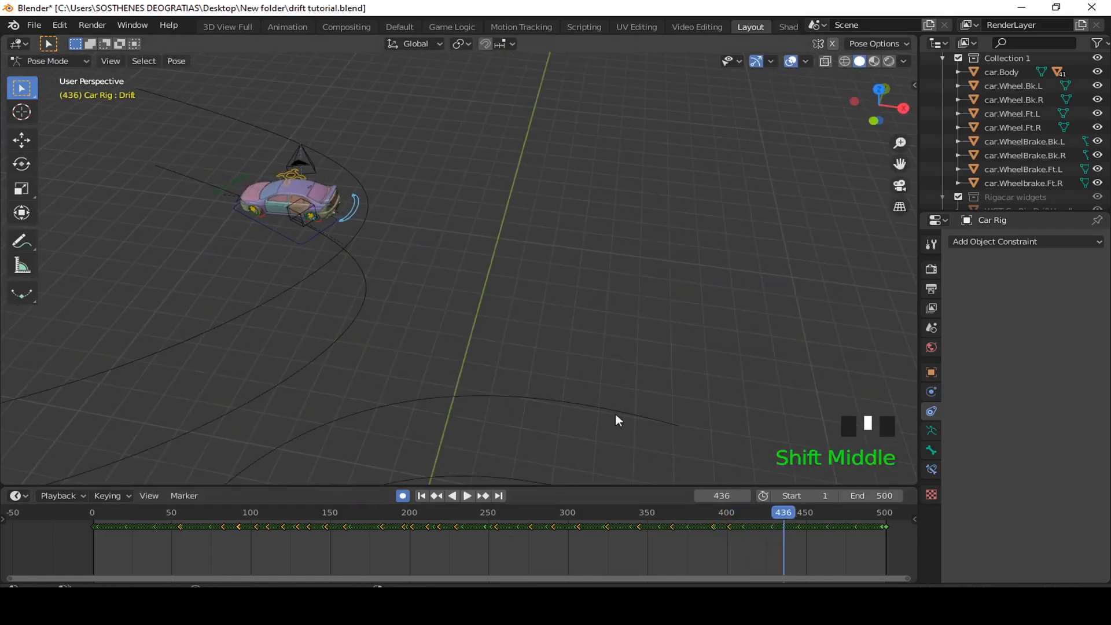
pyautogui.click(828, 516)
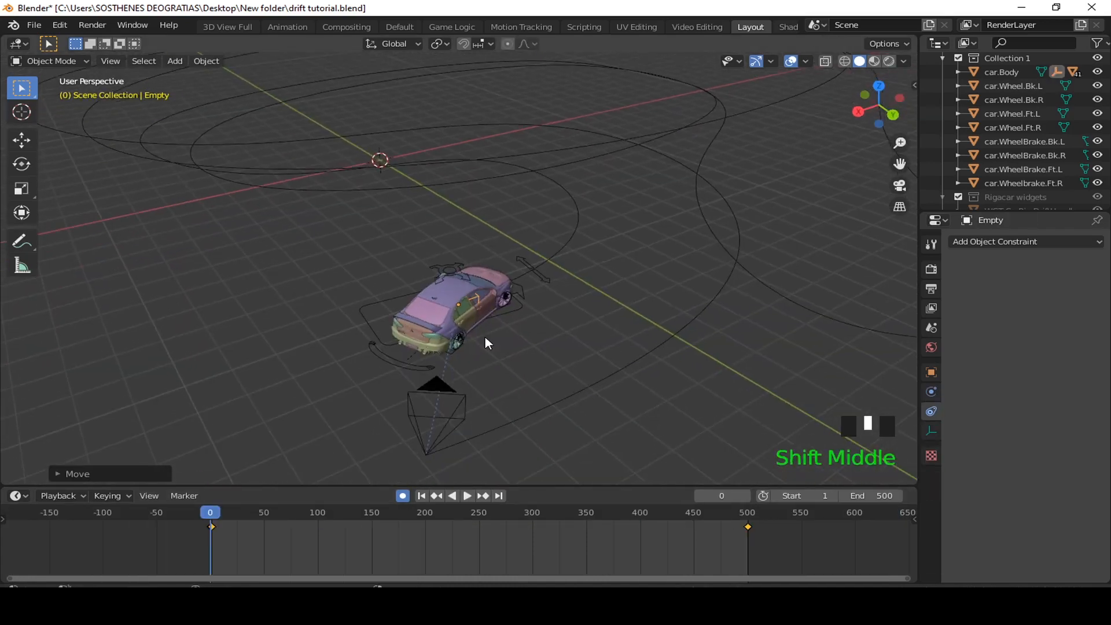
# Step: Play back the drift animation from frame 0 and view it through the camera
pyautogui.press('space')
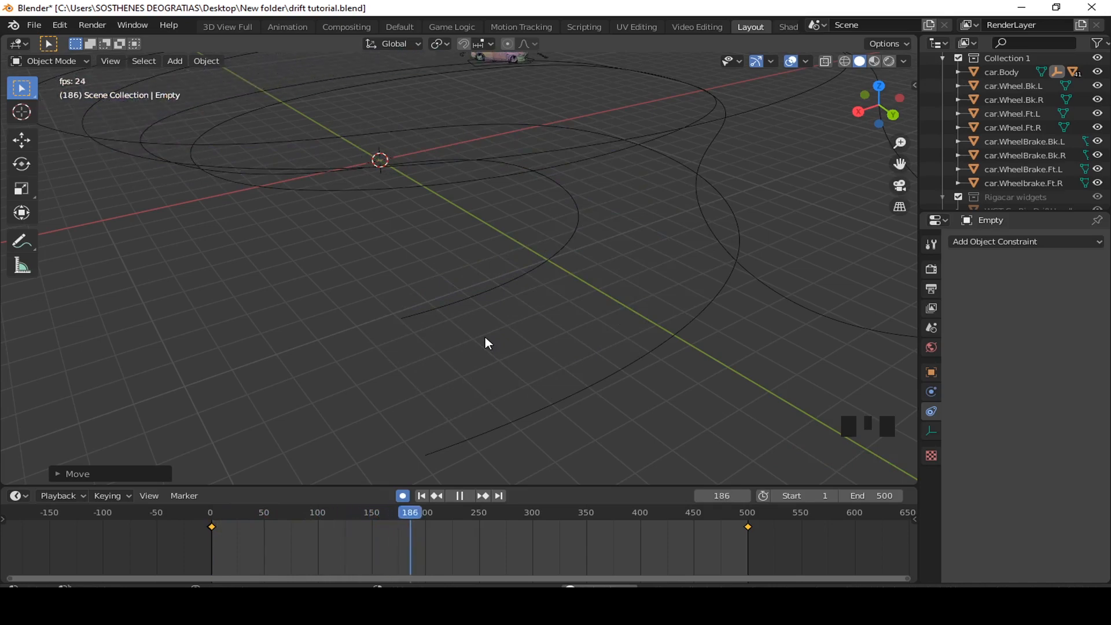
pyautogui.press('KP_0')
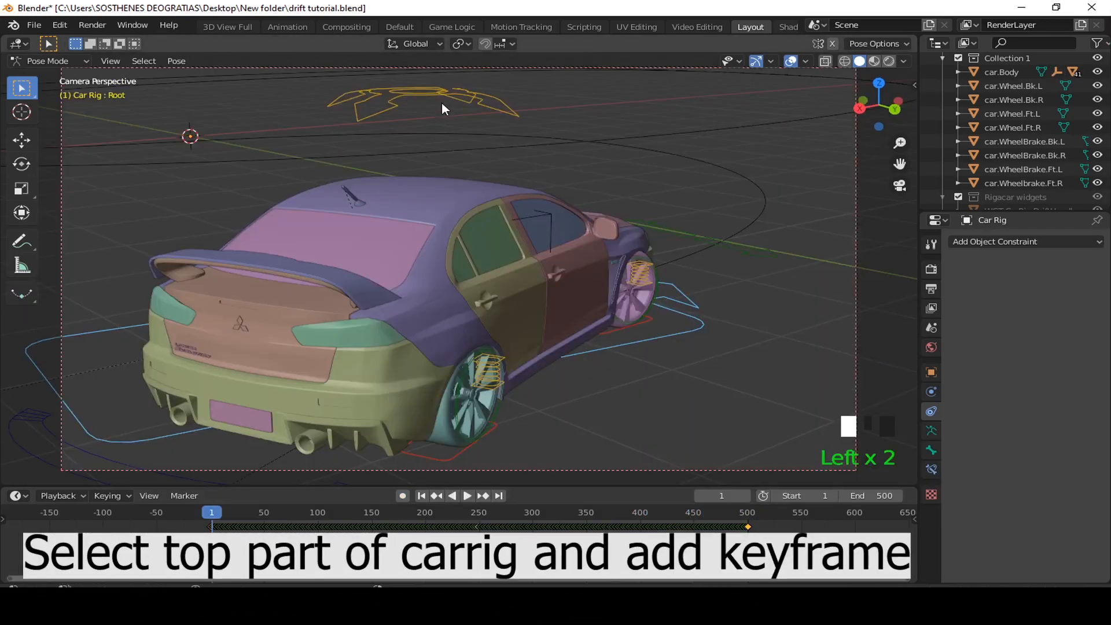
# Step: Select the Suspension control above the roof and move it to keyframe body lean at frames 6 and 45
pyautogui.click(444, 97)
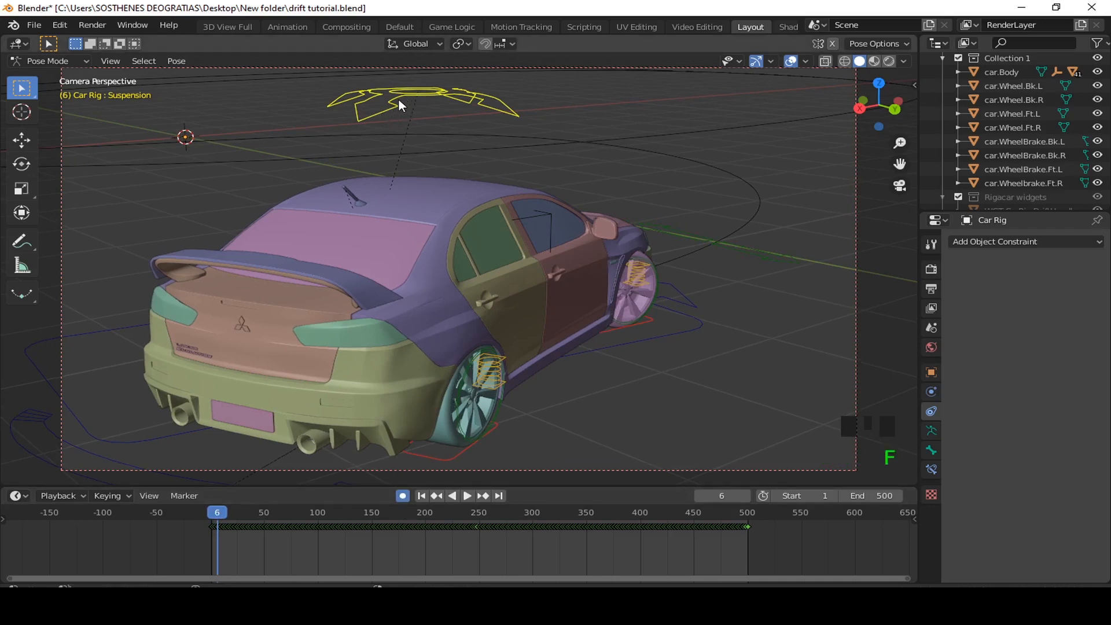
pyautogui.press('g')
pyautogui.click(383, 109)
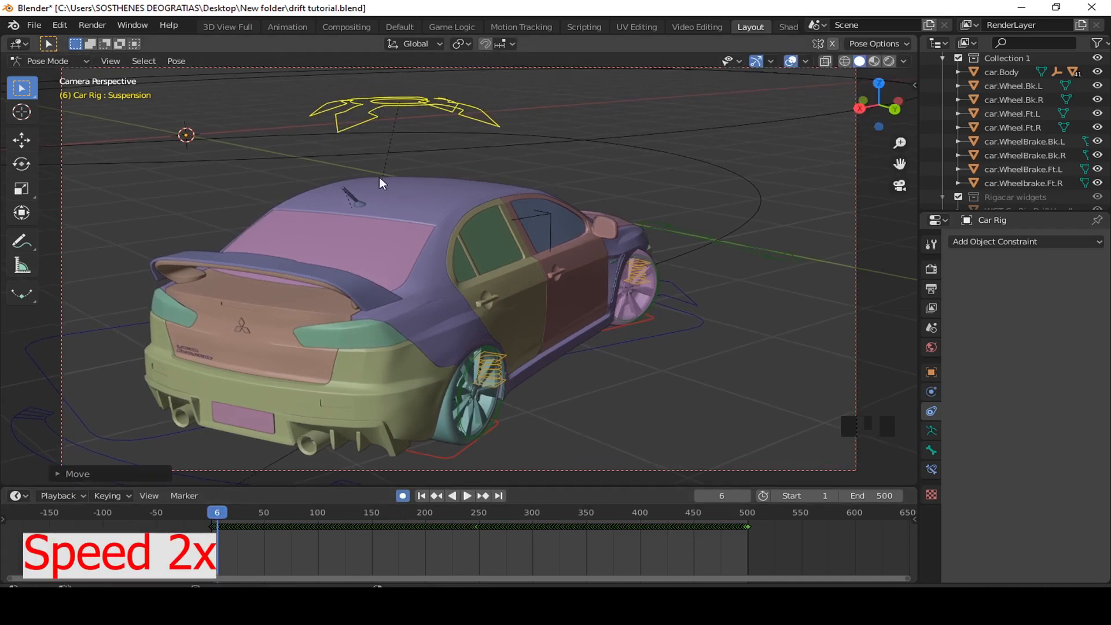
pyautogui.moveTo(218, 514); pyautogui.dragTo(259, 516)
pyautogui.press('g')
pyautogui.click(418, 111)
pyautogui.moveTo(419, 111); pyautogui.dragTo(638, 292, button='middle')
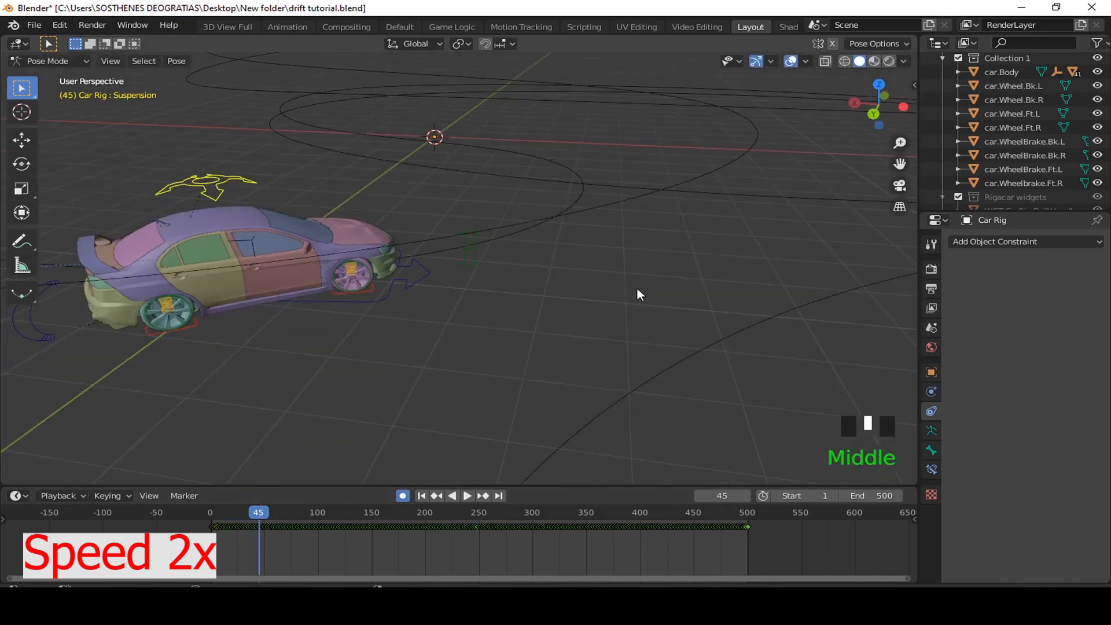
# Step: Move the Suspension control at frame 68 to keyframe the car body's lean
pyautogui.scroll(3, 180, 202)
pyautogui.click(171, 184)
pyautogui.scroll(-3, 174, 187)
pyautogui.moveTo(301, 272); pyautogui.dragTo(440, 307, button='middle')
pyautogui.moveTo(260, 515); pyautogui.dragTo(284, 516)
pyautogui.press('KP_0')
pyautogui.press('g')
pyautogui.click(456, 160)
# Step: Reposition the Suspension control at about frame 100 to keyframe the body lean entering the bend
pyautogui.scroll(6, 345, 265)
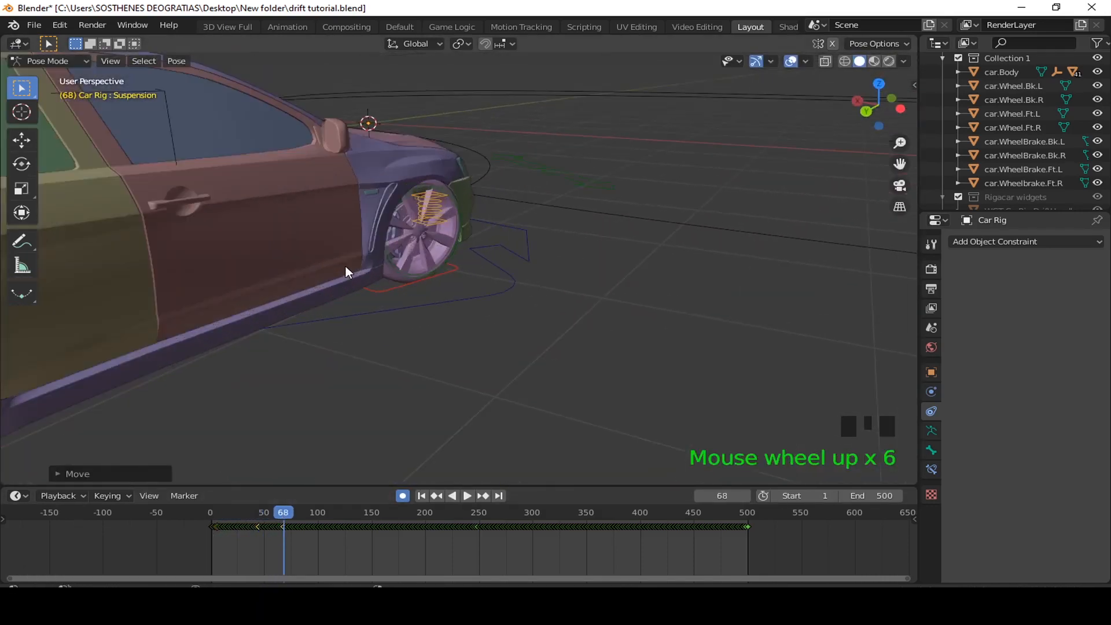
pyautogui.moveTo(345, 265); pyautogui.dragTo(481, 206, button='middle')
pyautogui.scroll(-3, 658, 249)
pyautogui.moveTo(658, 249); pyautogui.dragTo(530, 337, button='middle')
pyautogui.scroll(-1, 530, 338)
pyautogui.moveTo(288, 515); pyautogui.dragTo(305, 515)
pyautogui.keyDown('shift'); pyautogui.moveTo(269, 245); pyautogui.dragTo(449, 238, button='middle'); pyautogui.keyUp('shift')
pyautogui.scroll(-2, 448, 238)
pyautogui.moveTo(324, 514); pyautogui.dragTo(319, 510)
pyautogui.scroll(3, 284, 226)
pyautogui.keyDown('shift'); pyautogui.moveTo(284, 226); pyautogui.dragTo(155, 332, button='middle'); pyautogui.keyUp('shift')
pyautogui.scroll(-3, 155, 332)
# Step: Play forward to frame 127 and move the Suspension control to keyframe the lean there
pyautogui.press('space')
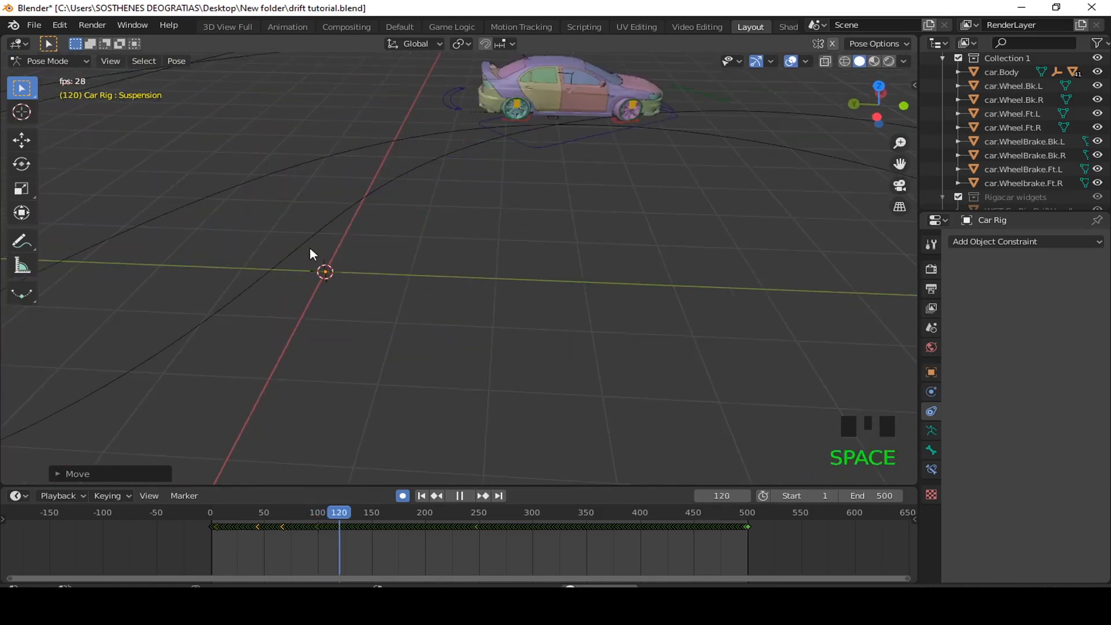
pyautogui.press('space')
pyautogui.moveTo(310, 246); pyautogui.dragTo(362, 169, button='middle')
pyautogui.press('g')
pyautogui.click(336, 176)
pyautogui.scroll(-4, 317, 246)
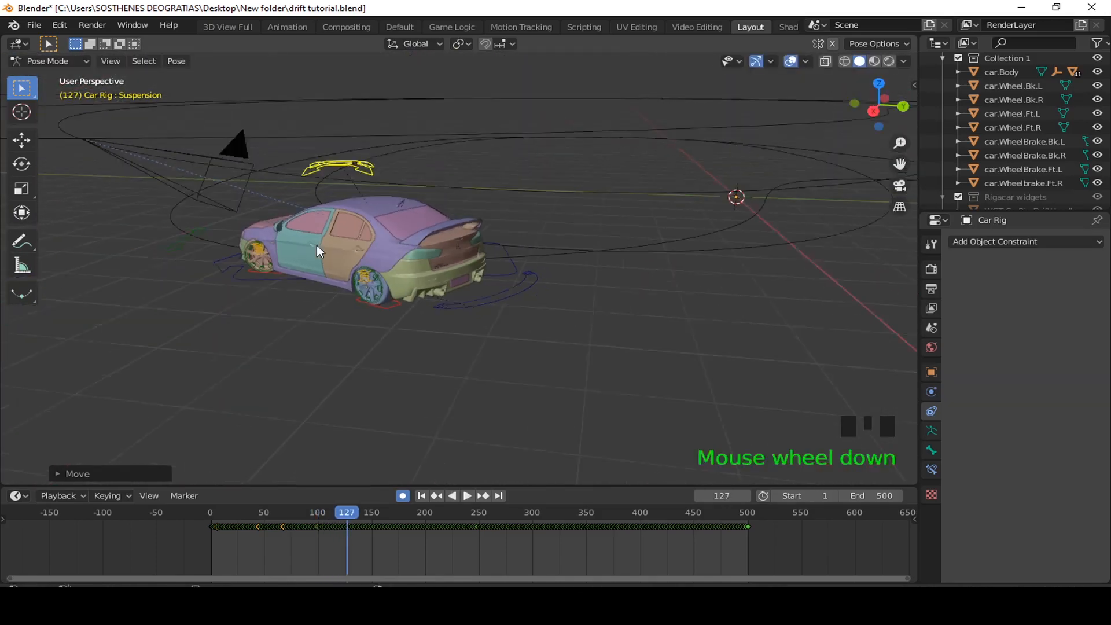
# Step: Undo the last change and move the Suspension control at frame 100 to keyframe its position
pyautogui.moveTo(317, 245); pyautogui.dragTo(367, 325, button='middle')
pyautogui.scroll(5, 348, 313)
pyautogui.moveTo(254, 313); pyautogui.dragTo(302, 244, button='middle')
pyautogui.scroll(5, 382, 310)
pyautogui.scroll(-3, 382, 309)
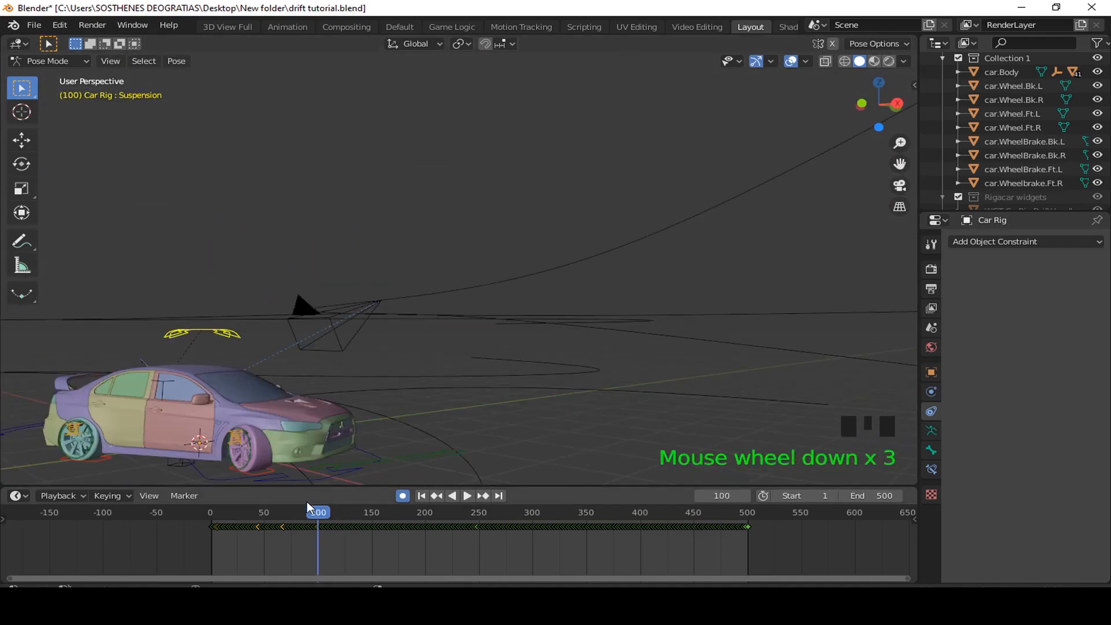
pyautogui.moveTo(382, 310); pyautogui.dragTo(529, 122, button='middle')
pyautogui.hotkey('ctrl', 'z')
pyautogui.press('KP_0')
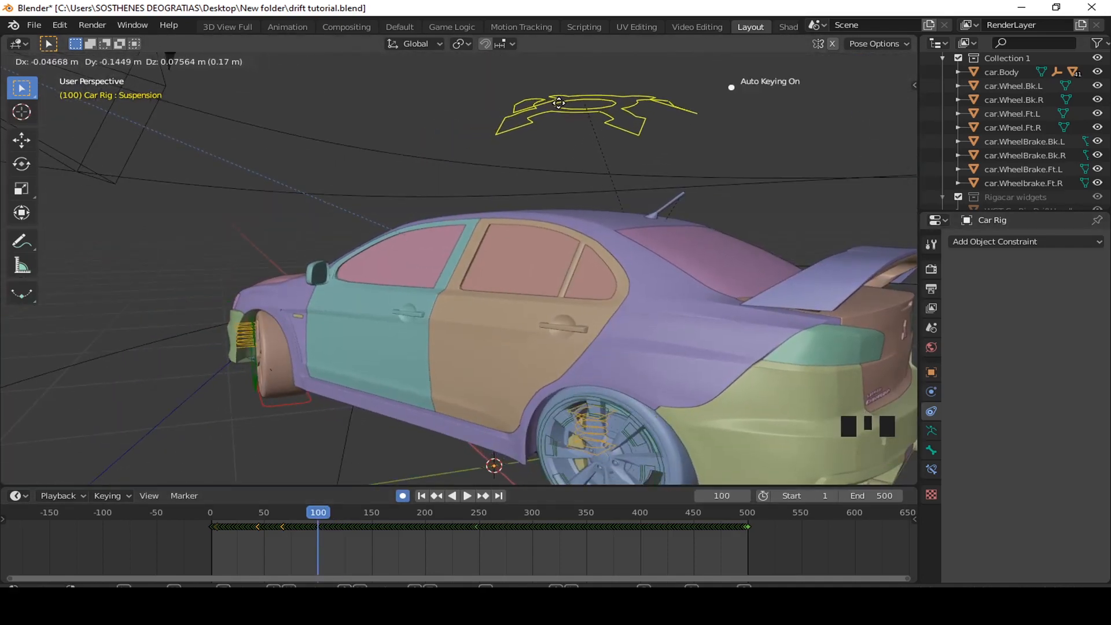
pyautogui.click(559, 103)
# Step: Keyframe a new Suspension control position at about frame 142
pyautogui.moveTo(317, 512); pyautogui.dragTo(362, 512)
pyautogui.press('g')
pyautogui.moveTo(347, 324); pyautogui.dragTo(320, 316, button='middle')
pyautogui.scroll(-4, 320, 316)
# Step: Move the Suspension control at frame 155 to keyframe the body roll
pyautogui.moveTo(362, 512); pyautogui.dragTo(376, 512)
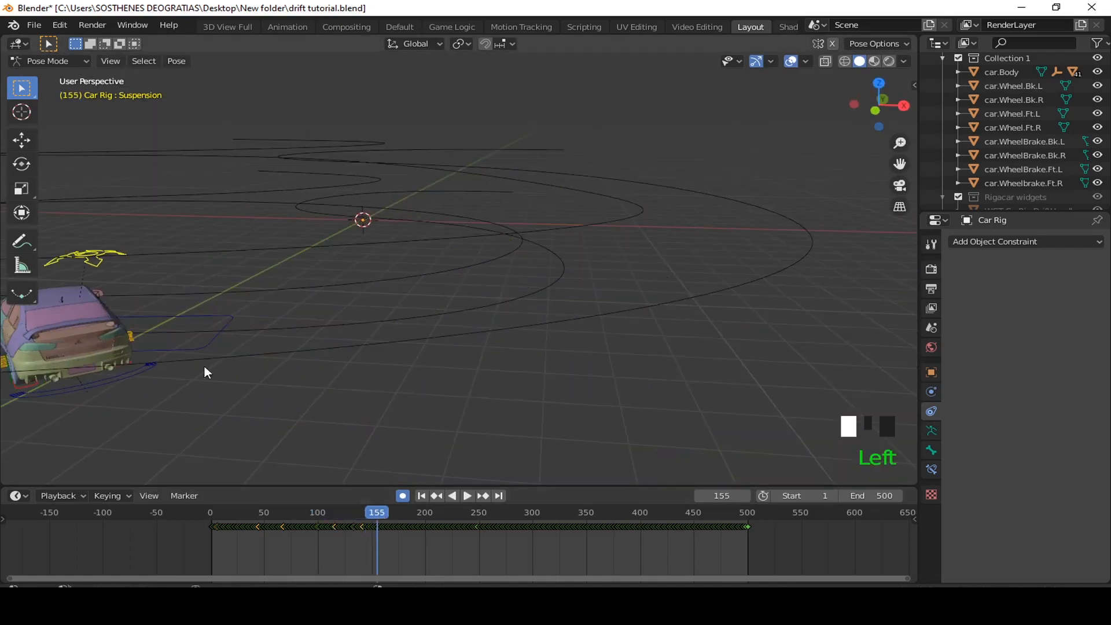
pyautogui.scroll(4, 207, 370)
pyautogui.press('g')
pyautogui.click(583, 114)
pyautogui.moveTo(573, 116); pyautogui.dragTo(279, 123, button='middle')
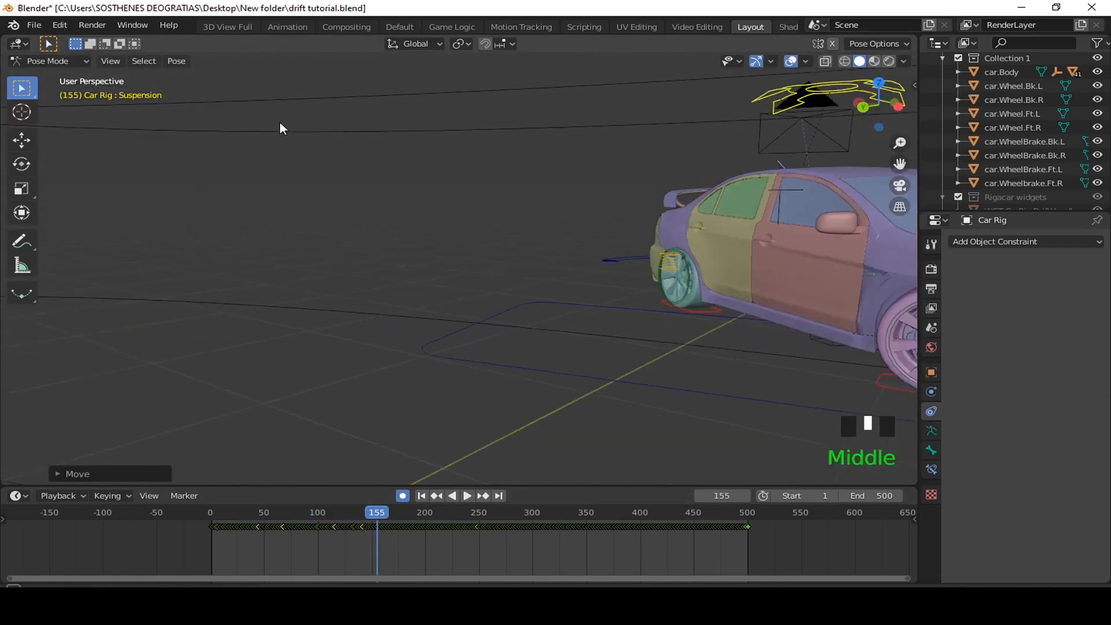
pyautogui.scroll(-5, 478, 270)
pyautogui.moveTo(478, 269); pyautogui.dragTo(405, 365, button='middle')
# Step: Keyframe the Suspension control's position at frame 185 on the curve
pyautogui.moveTo(379, 514); pyautogui.dragTo(409, 514)
pyautogui.scroll(4, 426, 275)
pyautogui.keyDown('shift'); pyautogui.moveTo(426, 275); pyautogui.dragTo(693, 285, button='middle'); pyautogui.keyUp('shift')
pyautogui.scroll(4, 665, 292)
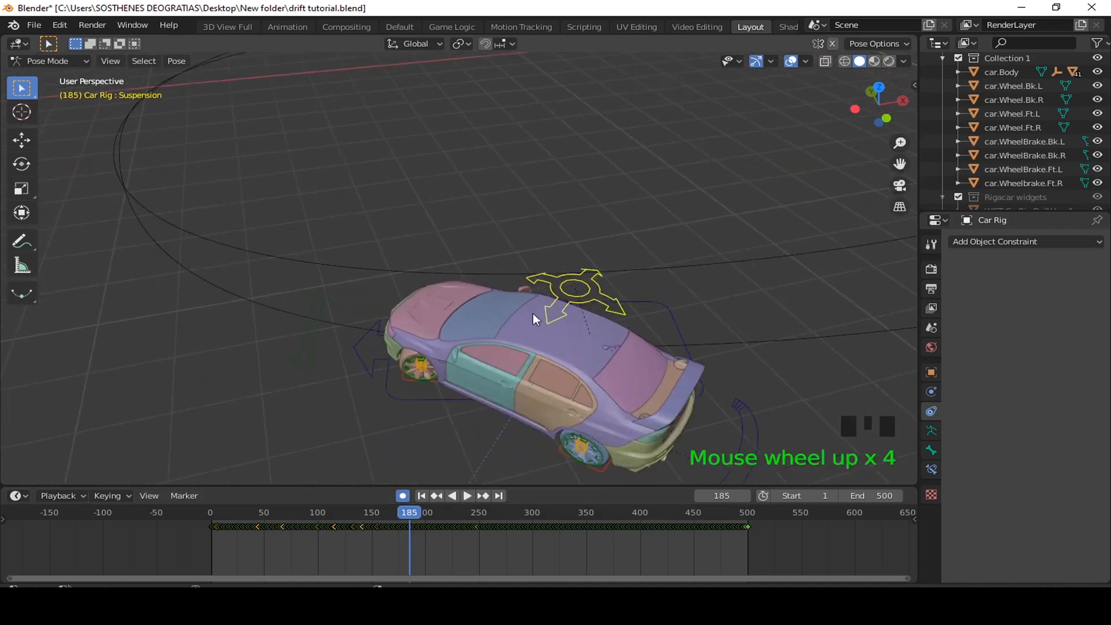
pyautogui.moveTo(533, 313); pyautogui.dragTo(574, 261, button='middle')
pyautogui.press('g')
pyautogui.click(575, 264)
pyautogui.scroll(-3, 539, 347)
# Step: Advance past frame 213 and move the Suspension control to keyframe the lean at frame 238
pyautogui.moveTo(410, 513); pyautogui.dragTo(439, 513)
pyautogui.scroll(-3, 290, 353)
pyautogui.keyDown('shift'); pyautogui.moveTo(268, 342); pyautogui.dragTo(529, 506, button='middle'); pyautogui.keyUp('shift')
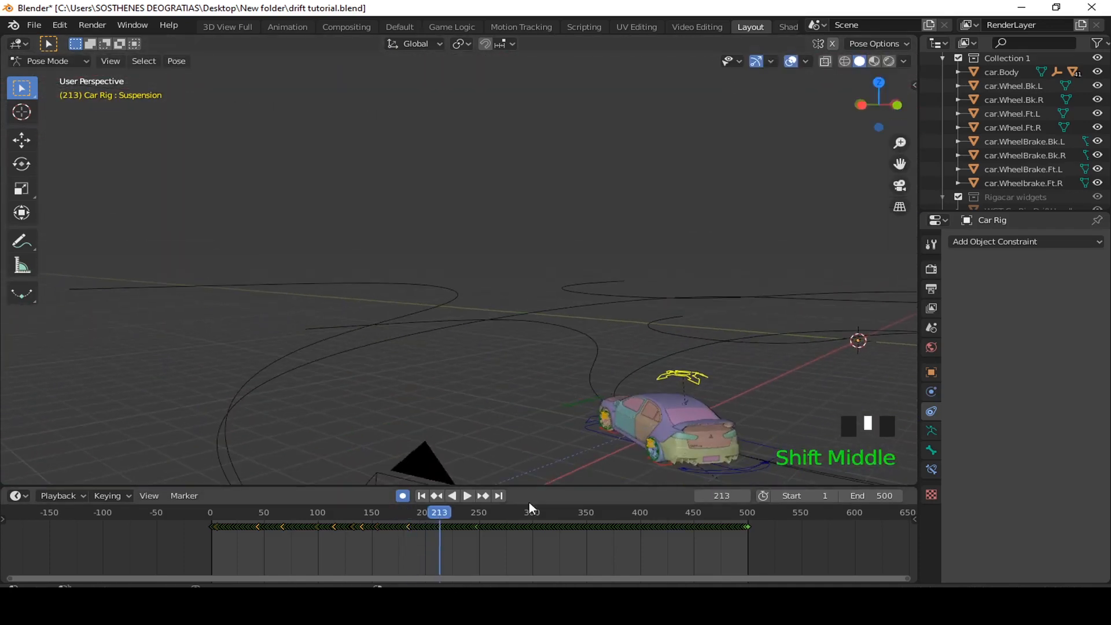
pyautogui.moveTo(453, 515); pyautogui.dragTo(467, 514)
pyautogui.moveTo(474, 405); pyautogui.dragTo(519, 345, button='middle')
pyautogui.scroll(-3, 551, 167)
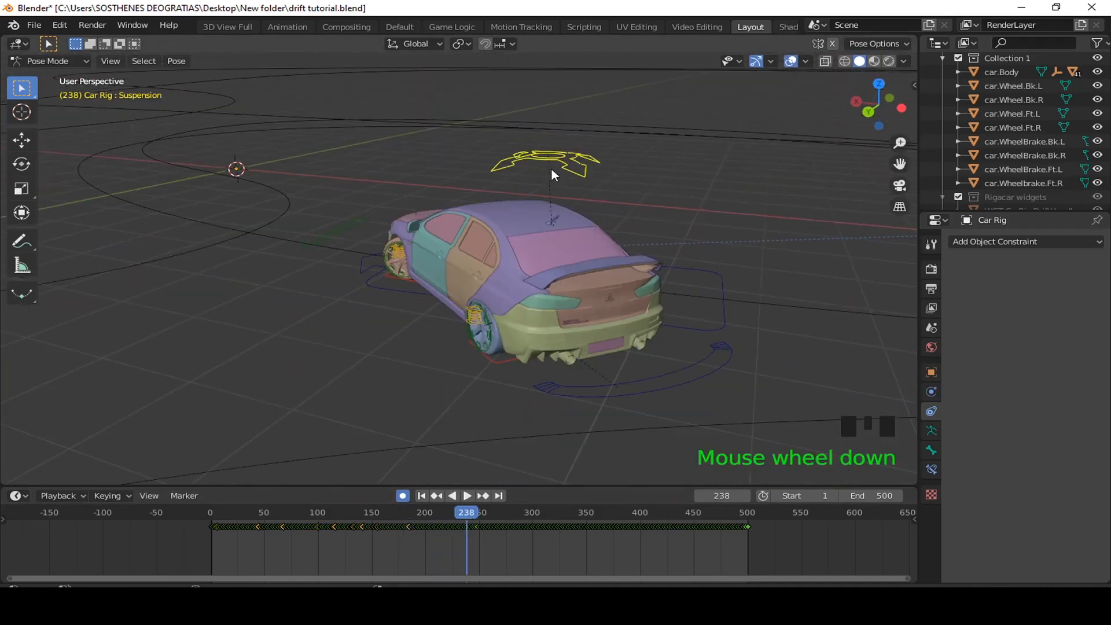
pyautogui.click(586, 164)
pyautogui.scroll(-3, 587, 164)
# Step: Play on to about frame 248 and move the Suspension control to keyframe the body lean
pyautogui.press('space')
pyautogui.keyDown('shift'); pyautogui.moveTo(421, 219); pyautogui.dragTo(538, 261, button='middle'); pyautogui.keyUp('shift')
pyautogui.scroll(3, 430, 188)
pyautogui.click(493, 127)
# Step: Advance beyond frame 260 and reposition the Suspension control to keyframe the lean on the following stretch
pyautogui.moveTo(478, 513); pyautogui.dragTo(492, 513)
pyautogui.scroll(4, 553, 319)
pyautogui.keyDown('shift'); pyautogui.moveTo(314, 248); pyautogui.dragTo(509, 325, button='middle'); pyautogui.keyUp('shift')
pyautogui.scroll(-5, 553, 319)
pyautogui.moveTo(492, 514); pyautogui.dragTo(504, 513)
pyautogui.keyDown('shift'); pyautogui.moveTo(510, 243); pyautogui.dragTo(711, 230, button='middle'); pyautogui.keyUp('shift')
pyautogui.click(726, 212)
pyautogui.scroll(-4, 727, 211)
# Step: Move the Suspension control at about frame 313 to keyframe the body lean
pyautogui.moveTo(532, 513); pyautogui.dragTo(547, 513)
pyautogui.moveTo(231, 278); pyautogui.dragTo(220, 347, button='middle')
pyautogui.keyDown('shift'); pyautogui.moveTo(220, 348); pyautogui.dragTo(648, 332, button='middle'); pyautogui.keyUp('shift')
pyautogui.scroll(4, 408, 346)
pyautogui.click(608, 160)
pyautogui.scroll(-4, 647, 333)
# Step: Reposition the Suspension control around frames 374 and 406 to keyframe the body lean through the bends
pyautogui.moveTo(547, 513); pyautogui.dragTo(613, 513)
pyautogui.scroll(4, 325, 243)
pyautogui.keyDown('shift'); pyautogui.moveTo(324, 243); pyautogui.dragTo(478, 354, button='middle'); pyautogui.keyUp('shift')
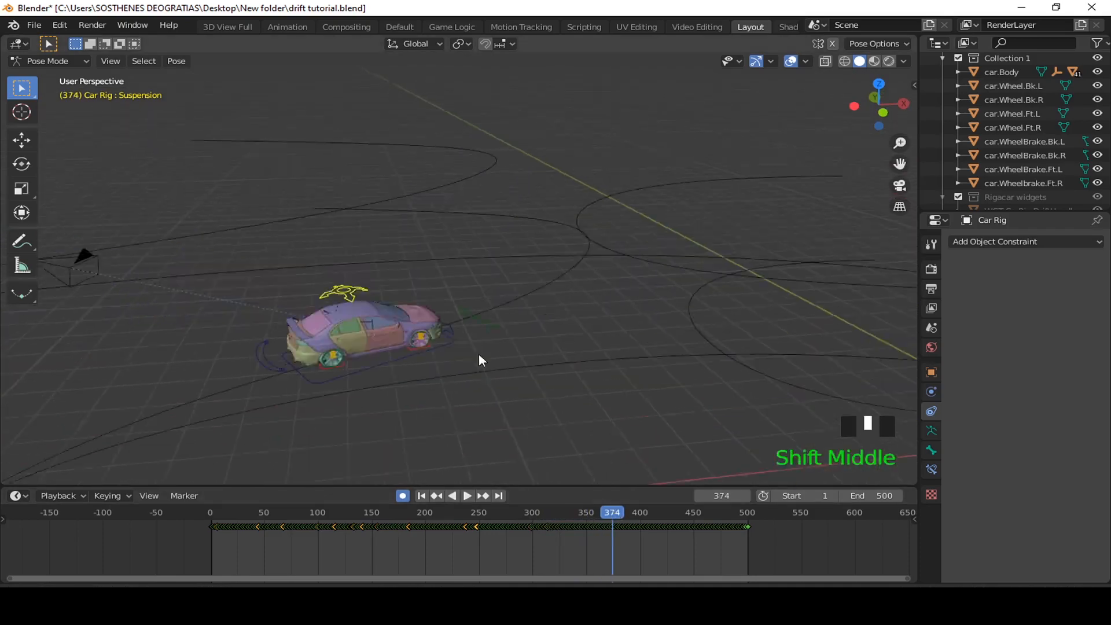
pyautogui.scroll(4, 301, 272)
pyautogui.keyDown('shift'); pyautogui.moveTo(301, 272); pyautogui.dragTo(534, 316, button='middle'); pyautogui.keyUp('shift')
pyautogui.scroll(-6, 534, 316)
pyautogui.moveTo(613, 513); pyautogui.dragTo(647, 513)
pyautogui.scroll(-2, 278, 262)
pyautogui.moveTo(440, 290); pyautogui.dragTo(395, 237, button='middle')
pyautogui.scroll(9, 524, 332)
pyautogui.press('g')
pyautogui.click(374, 246)
pyautogui.moveTo(374, 324); pyautogui.dragTo(362, 366, button='middle')
pyautogui.scroll(-7, 363, 366)
# Step: Examine the car's body lean from about frame 440 to frame 500
pyautogui.moveTo(646, 513); pyautogui.dragTo(683, 511)
pyautogui.keyDown('shift'); pyautogui.moveTo(328, 301); pyautogui.dragTo(614, 337, button='middle'); pyautogui.keyUp('shift')
pyautogui.scroll(3, 613, 336)
pyautogui.moveTo(682, 513); pyautogui.dragTo(735, 512)
pyautogui.scroll(-2, 435, 351)
pyautogui.keyDown('shift'); pyautogui.moveTo(435, 351); pyautogui.dragTo(692, 336, button='middle'); pyautogui.keyUp('shift')
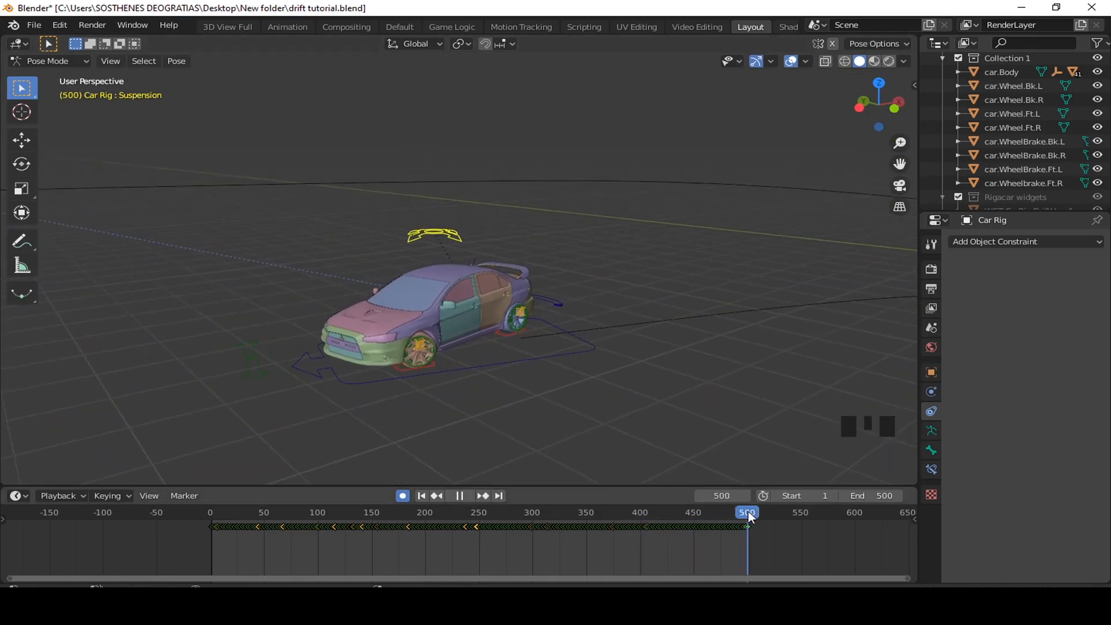
pyautogui.scroll(4, 373, 222)
pyautogui.moveTo(373, 222); pyautogui.dragTo(296, 218, button='middle')
# Step: Move the Suspension control at frame 492 to keyframe the body lean near the end of the animation
pyautogui.click(735, 512)
pyautogui.click(731, 512)
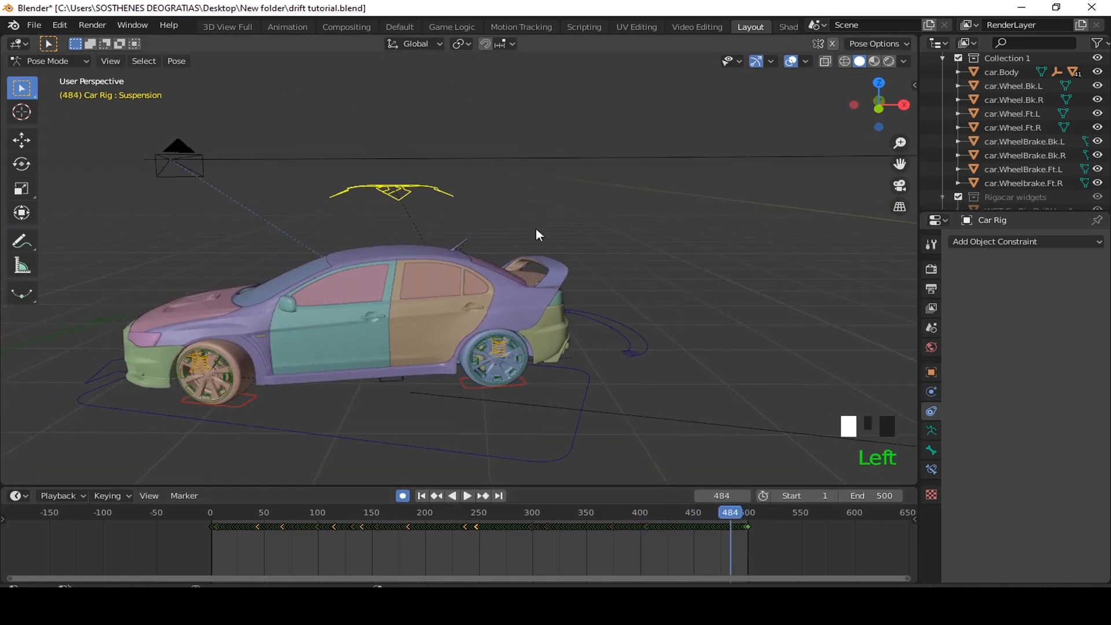
pyautogui.moveTo(396, 197); pyautogui.dragTo(150, 188, button='middle')
pyautogui.scroll(-3, 151, 188)
pyautogui.click(739, 514)
pyautogui.press('g')
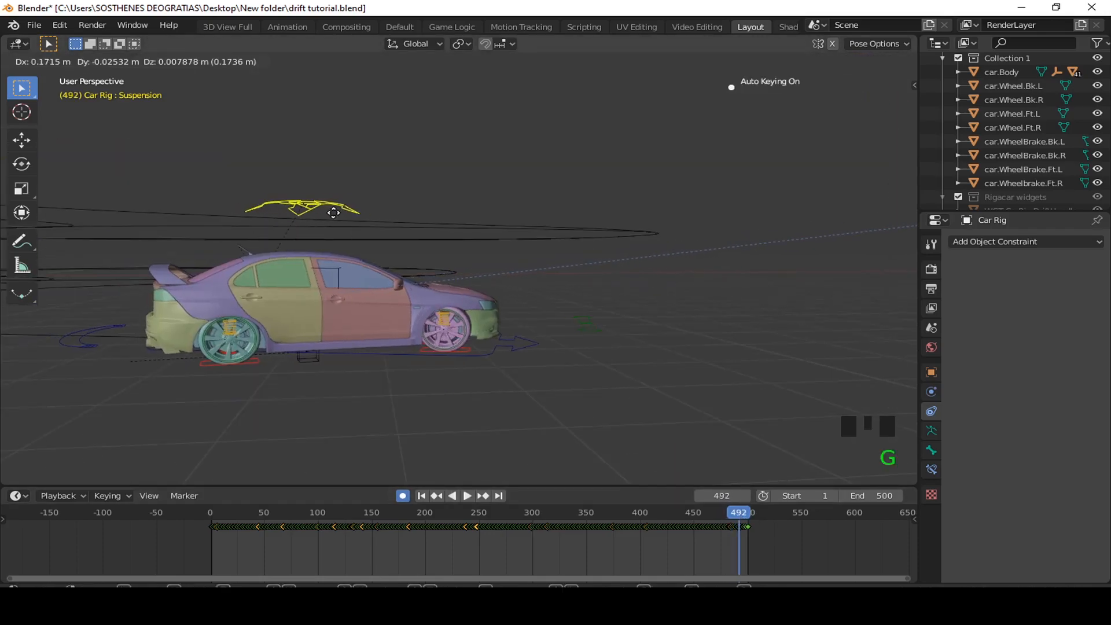
pyautogui.click(343, 226)
pyautogui.scroll(-4, 344, 229)
# Step: Return to the first frame and play the suspension animation through the camera
pyautogui.hotkey('shift', 'Left')
pyautogui.press('KP_0')
pyautogui.press('space')
pyautogui.scroll(2, 406, 342)
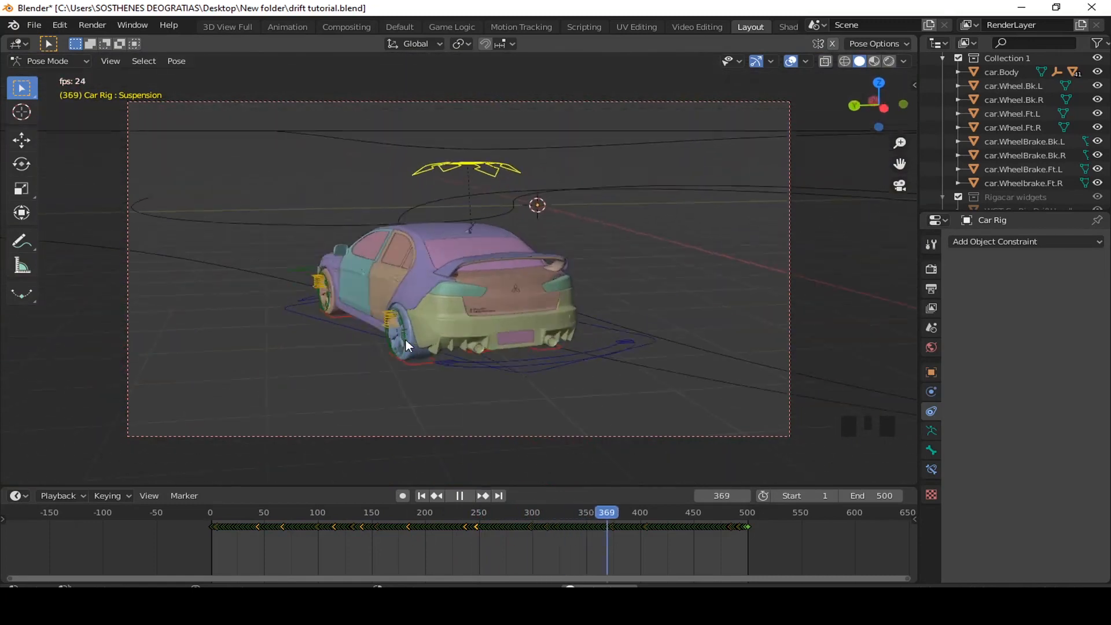
pyautogui.press('Escape')
# Step: Turn on auto keying and scale down the rear-left wheel brake control at frame 55
pyautogui.scroll(3, 427, 303)
pyautogui.keyDown('shift'); pyautogui.moveTo(427, 303); pyautogui.dragTo(377, 352, button='middle'); pyautogui.keyUp('shift')
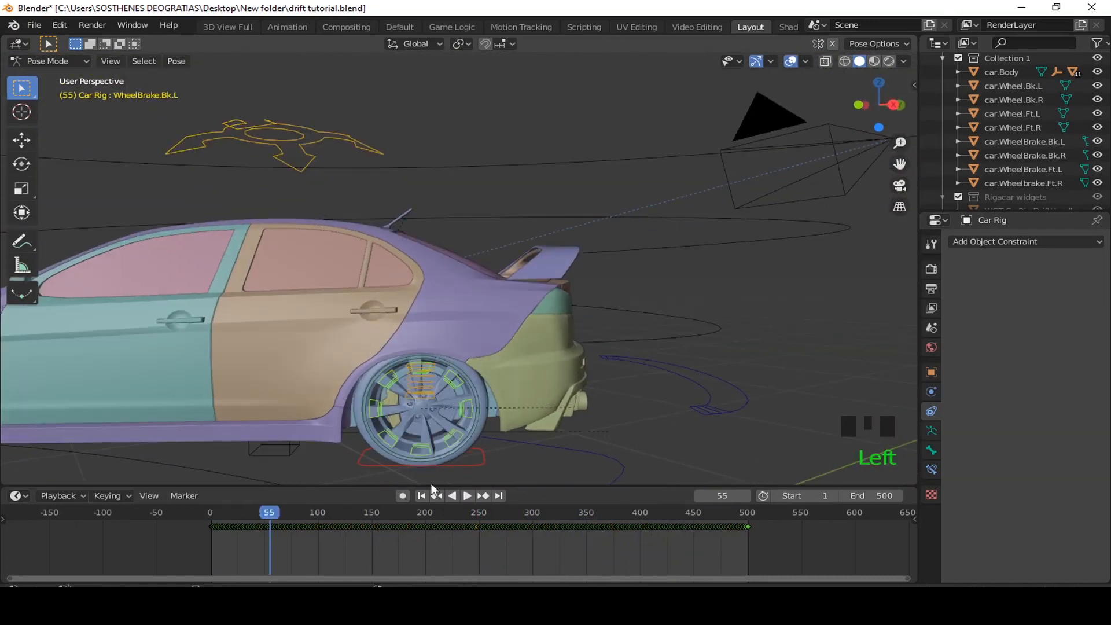
pyautogui.click(403, 496)
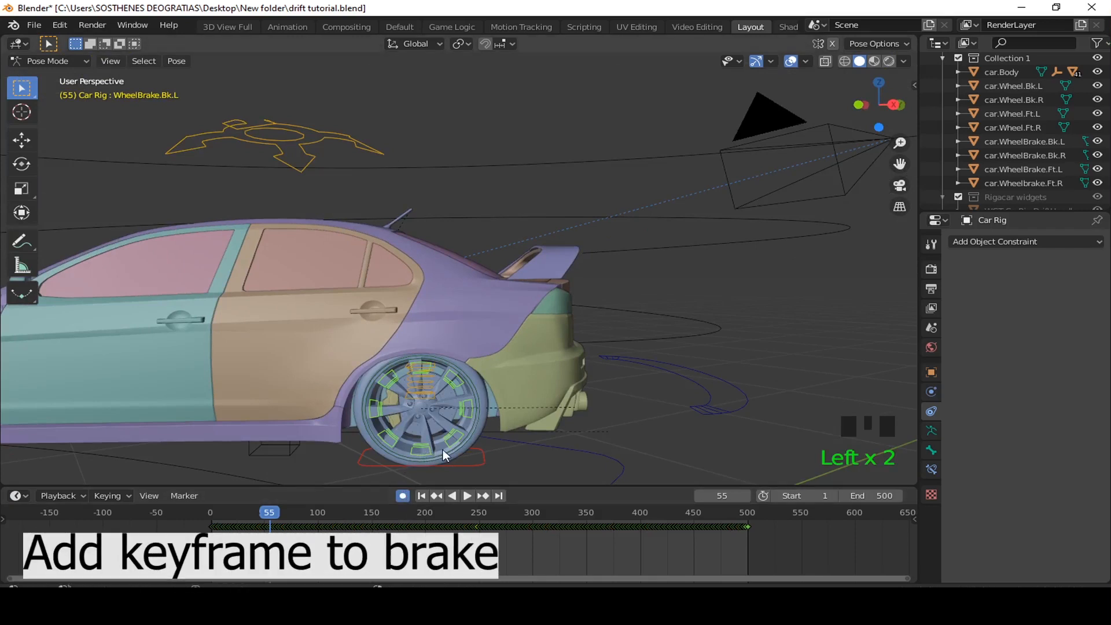
pyautogui.press('s')
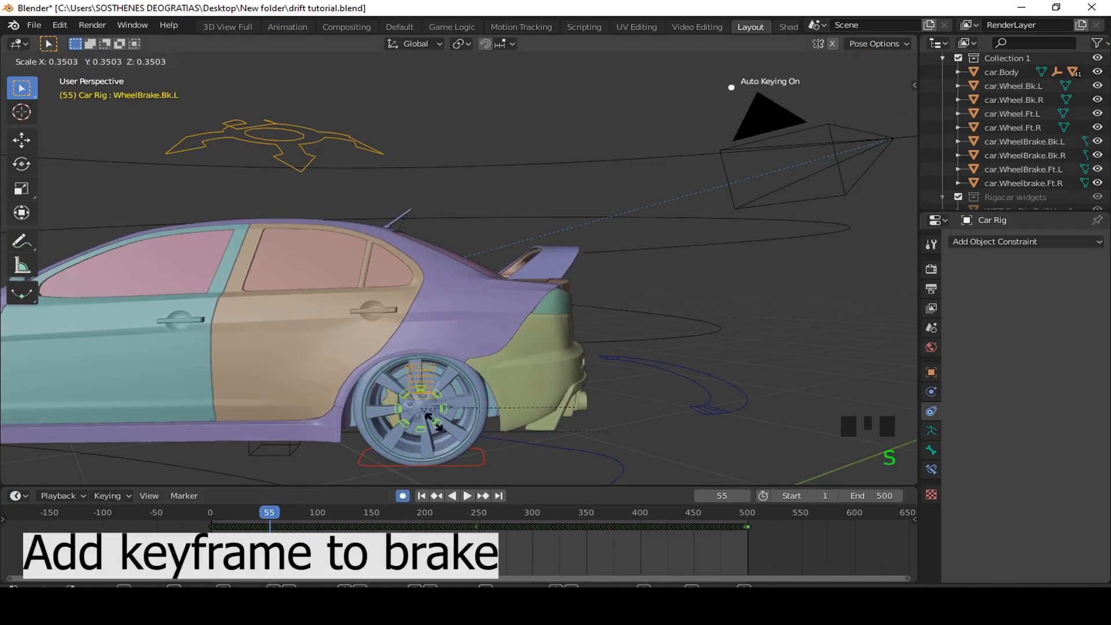
pyautogui.scroll(-3, 318, 423)
# Step: Scale the rear-left wheel brake control back up at about frame 63 and check the wheel at frame 71
pyautogui.click(277, 514)
pyautogui.click(282, 510)
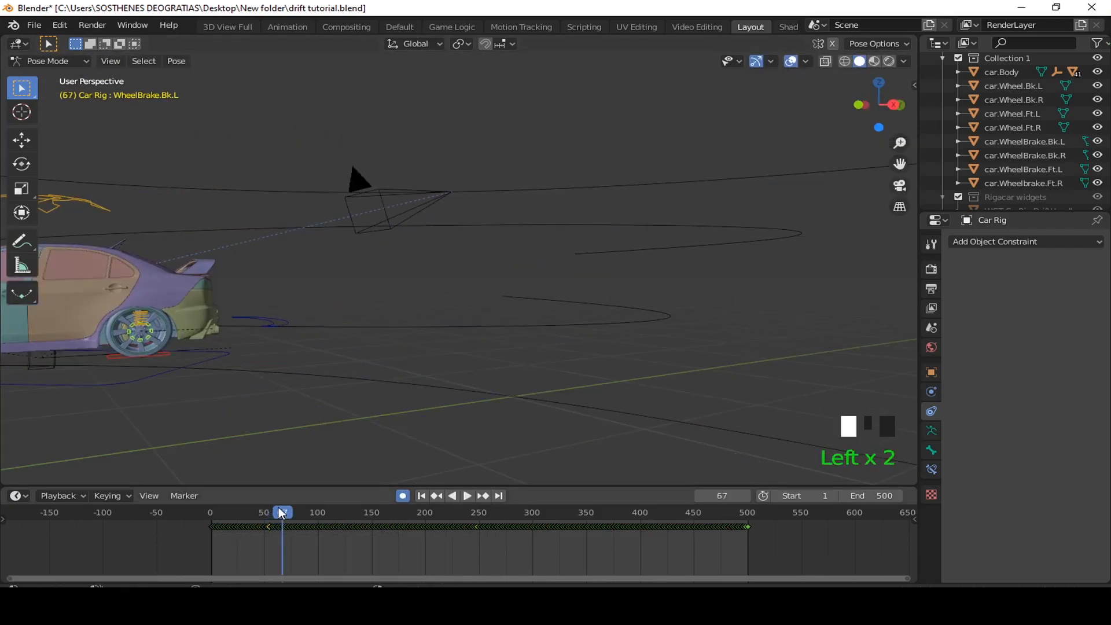
pyautogui.moveTo(283, 517); pyautogui.dragTo(278, 514)
pyautogui.click(283, 352)
pyautogui.keyDown('shift'); pyautogui.moveTo(283, 352); pyautogui.dragTo(314, 286, button='middle'); pyautogui.keyUp('shift')
pyautogui.scroll(-2, 442, 358)
pyautogui.moveTo(279, 513)
pyautogui.mouseDown()
pyautogui.moveTo(297, 512)
pyautogui.moveTo(287, 507)
pyautogui.mouseUp()
pyautogui.scroll(6, 282, 452)
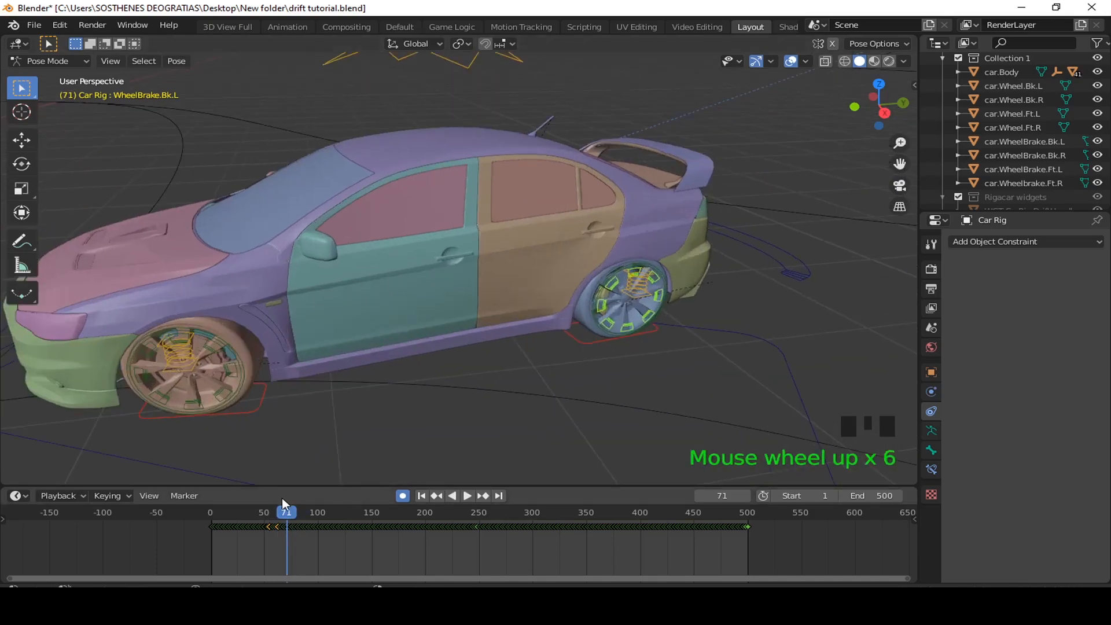
# Step: Play the animation through the camera to find the next braking point after frame 403
pyautogui.scroll(-6, 255, 371)
pyautogui.press('KP_0')
pyautogui.press('space')
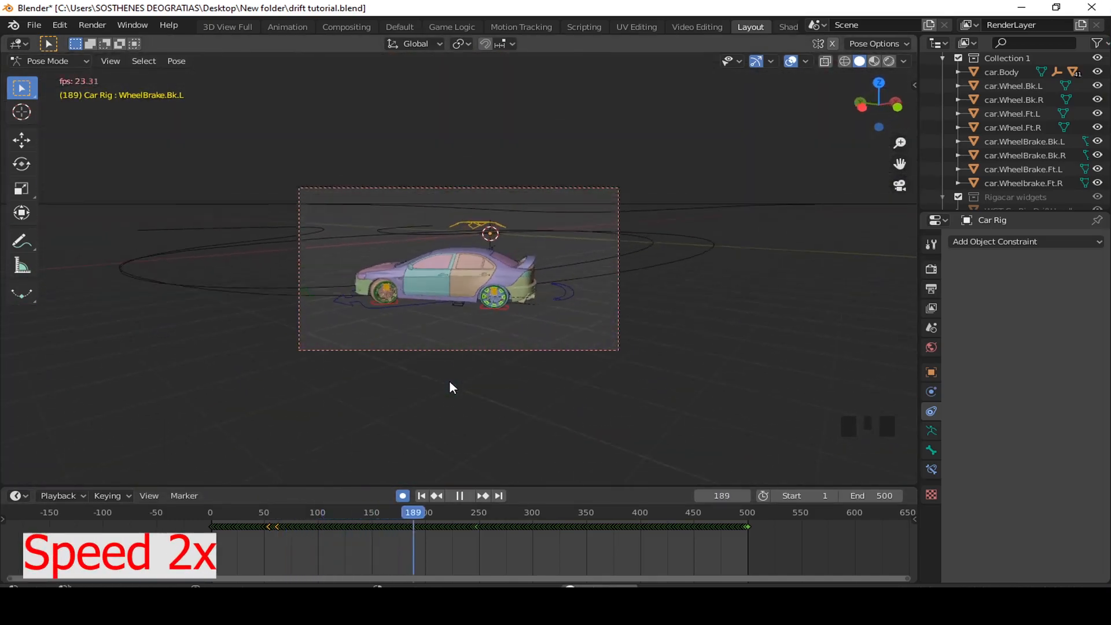
pyautogui.scroll(3, 441, 363)
pyautogui.scroll(-1, 441, 362)
pyautogui.press('space')
pyautogui.press('space')
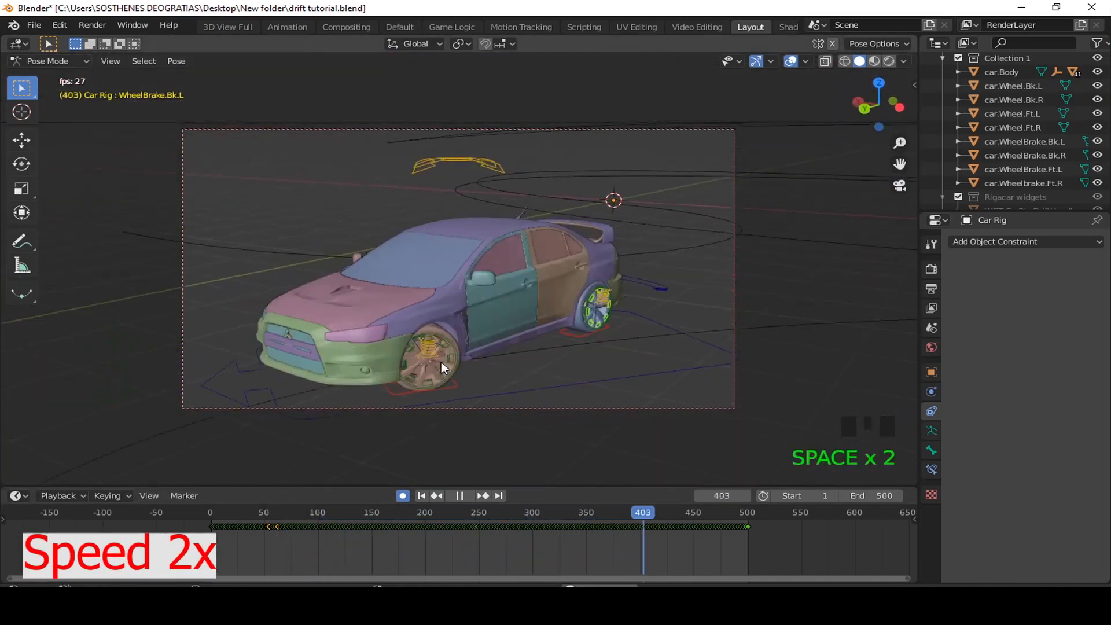
pyautogui.press('space')
# Step: Keyframe the scale of the left wheel brake controls at frame 448 and of the rear-left one at frames 460 and 489
pyautogui.scroll(3, 443, 427)
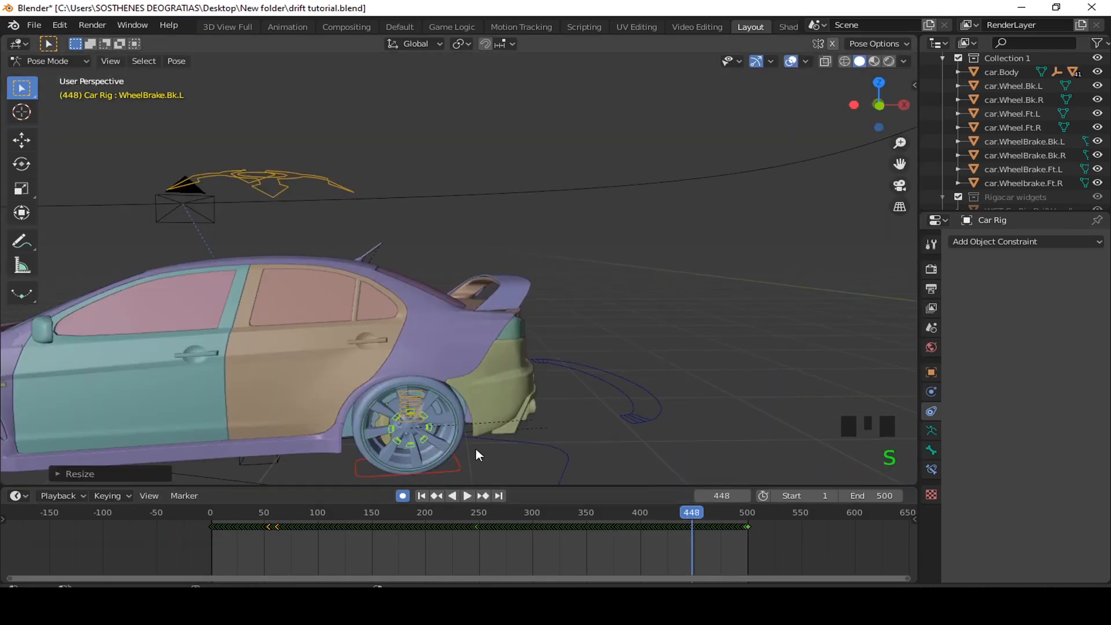
pyautogui.scroll(3, 343, 371)
pyautogui.click(702, 514)
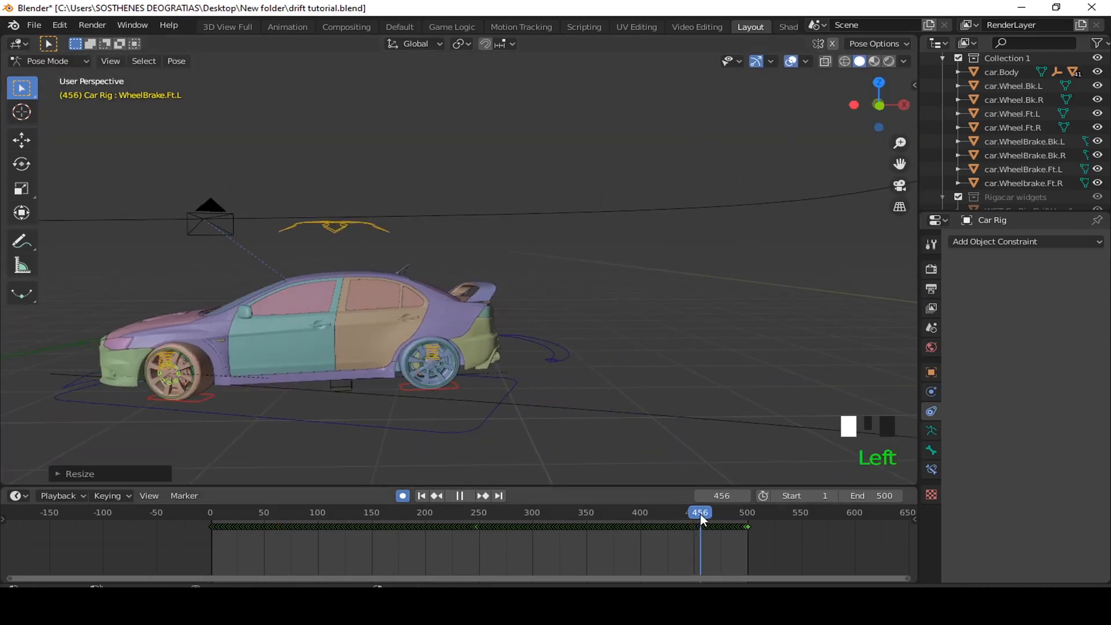
pyautogui.scroll(2, 279, 453)
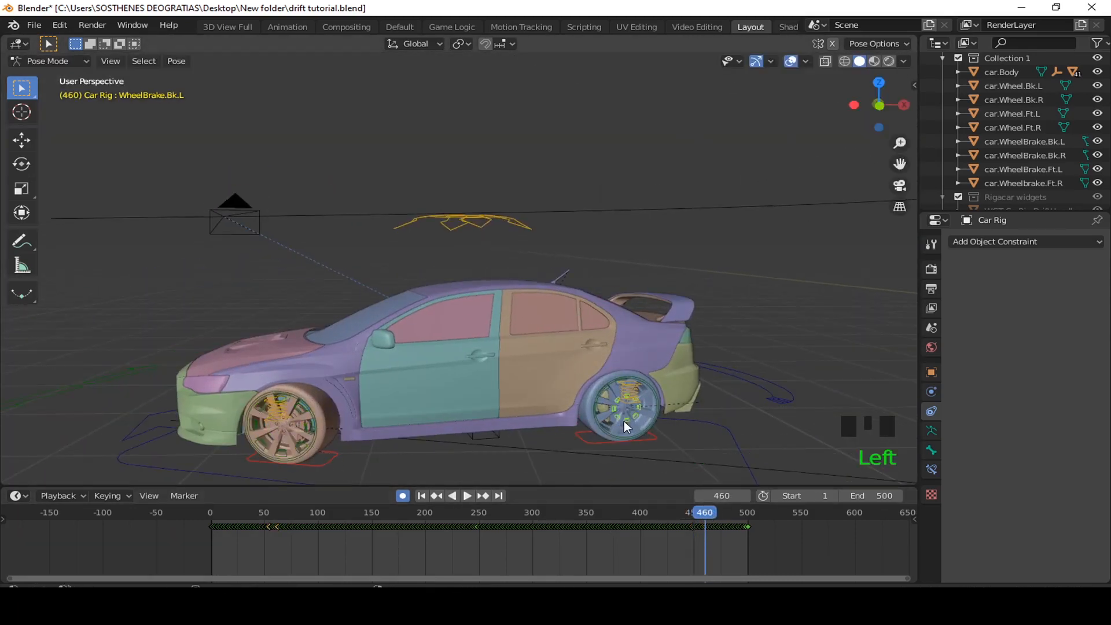
pyautogui.moveTo(694, 533); pyautogui.dragTo(735, 514)
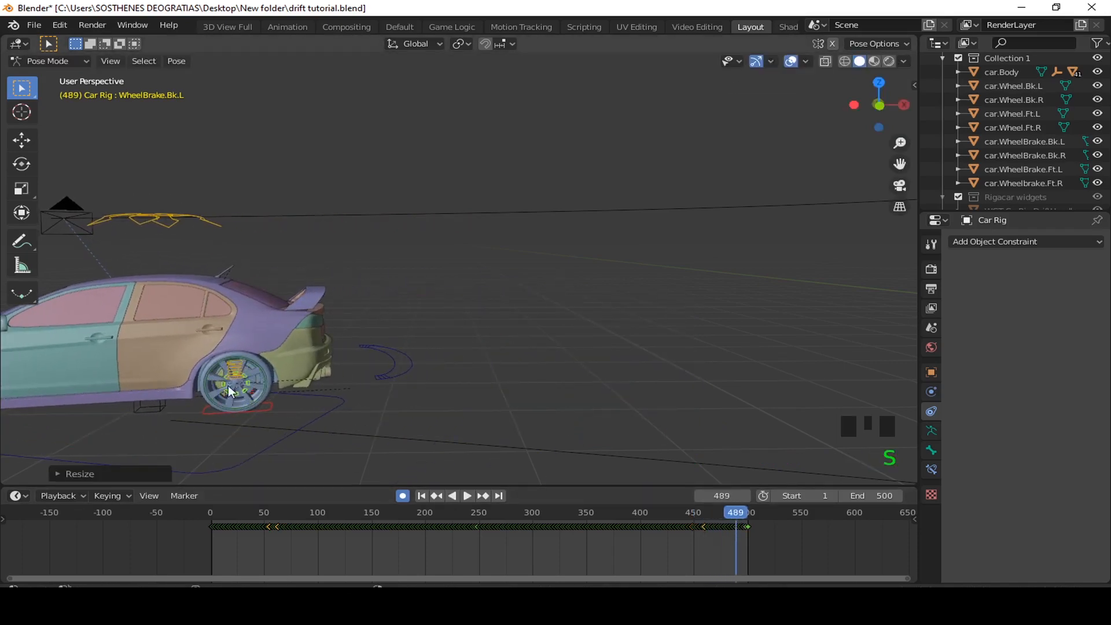
# Step: Scale down the front-left wheel brake control at frame 489
pyautogui.click(279, 406)
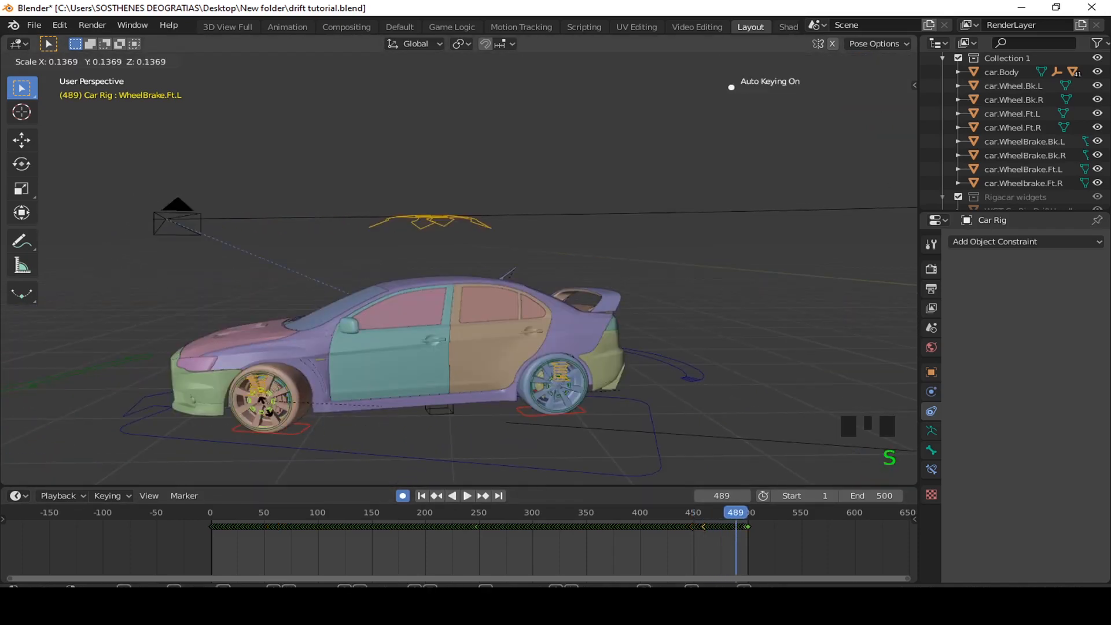
pyautogui.click(488, 308)
pyautogui.scroll(-8, 488, 308)
# Step: Play the animation through the camera and stop at frame 321 to find another braking point
pyautogui.press('KP_0')
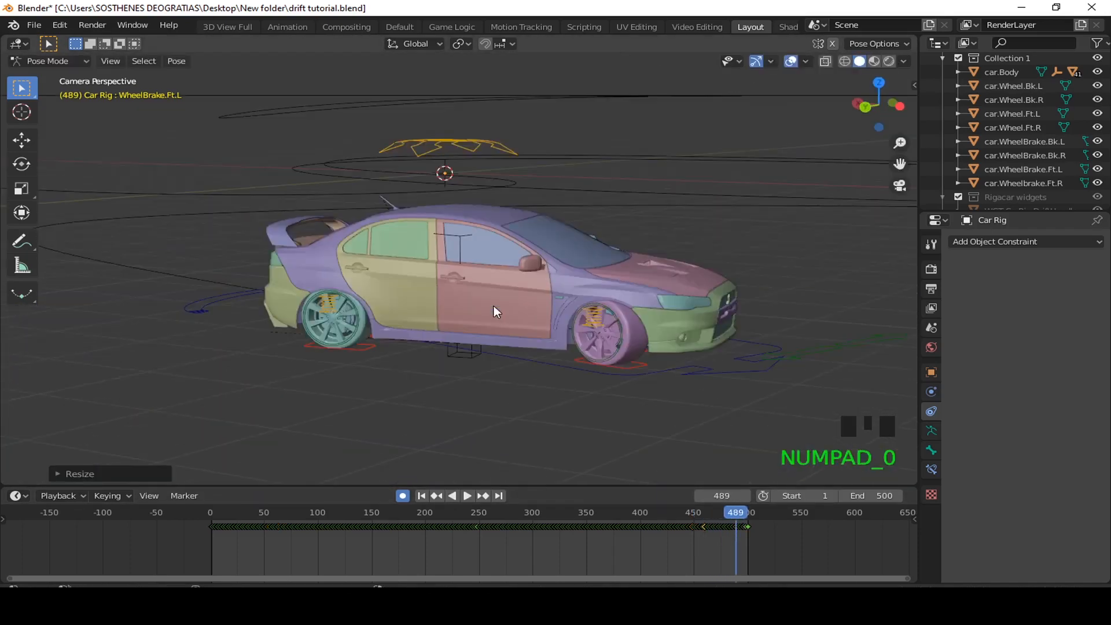
pyautogui.press('space')
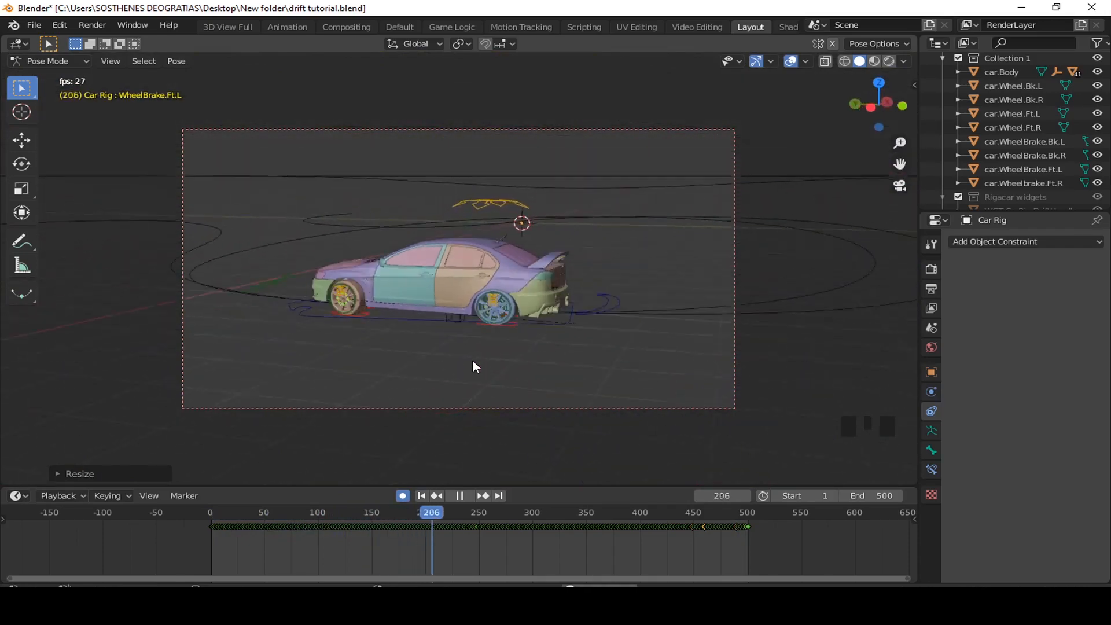
pyautogui.press('space')
pyautogui.scroll(11, 472, 362)
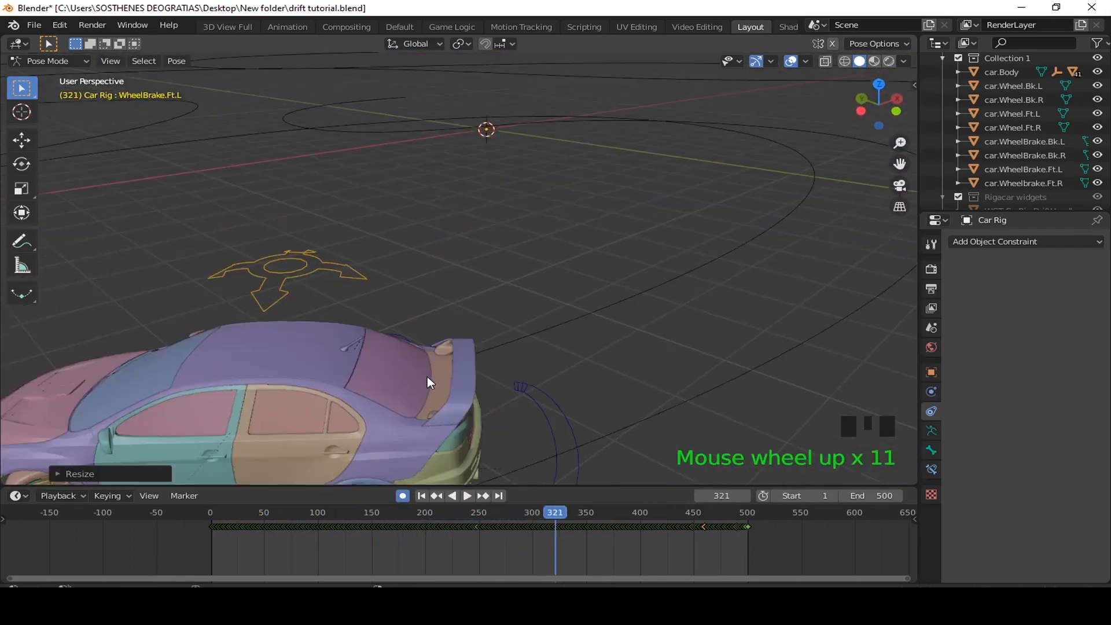
# Step: Select the rear-left wheel brake control and keyframe its scale at about frame 291
pyautogui.click(399, 245)
pyautogui.scroll(5, 399, 244)
pyautogui.scroll(-4, 381, 247)
pyautogui.scroll(-2, 381, 246)
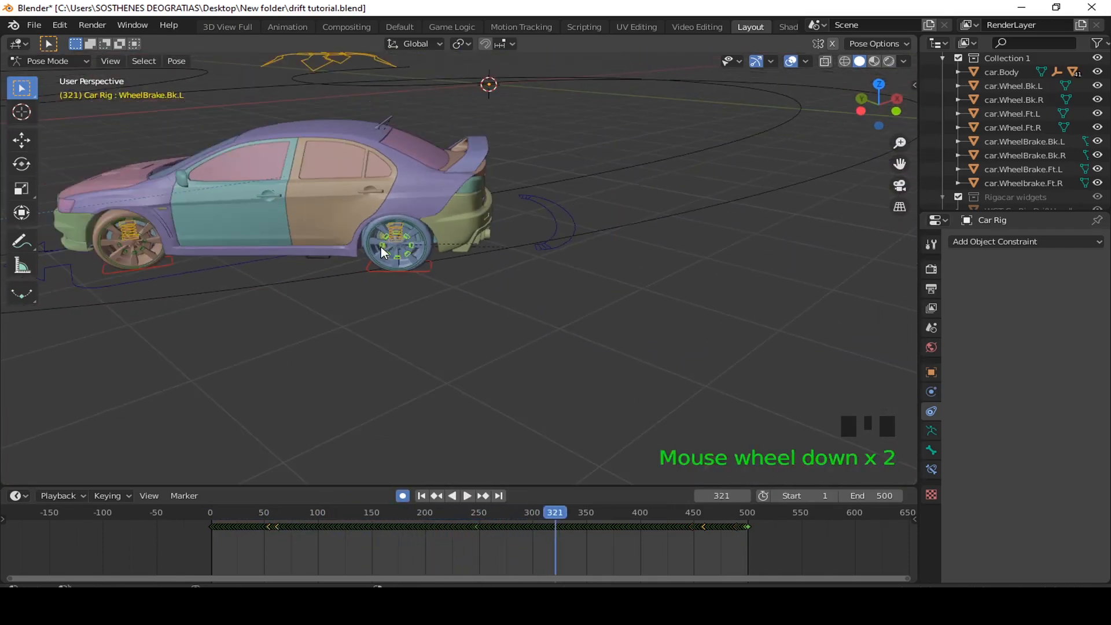
pyautogui.moveTo(615, 514); pyautogui.dragTo(524, 513)
pyautogui.keyDown('shift'); pyautogui.moveTo(416, 347); pyautogui.dragTo(23, 458, button='middle'); pyautogui.keyUp('shift')
pyautogui.scroll(6, 448, 223)
pyautogui.scroll(-7, 491, 265)
# Step: Keyframe a new scale for the rear-left wheel brake control at frame 322
pyautogui.moveTo(553, 513); pyautogui.dragTo(556, 513)
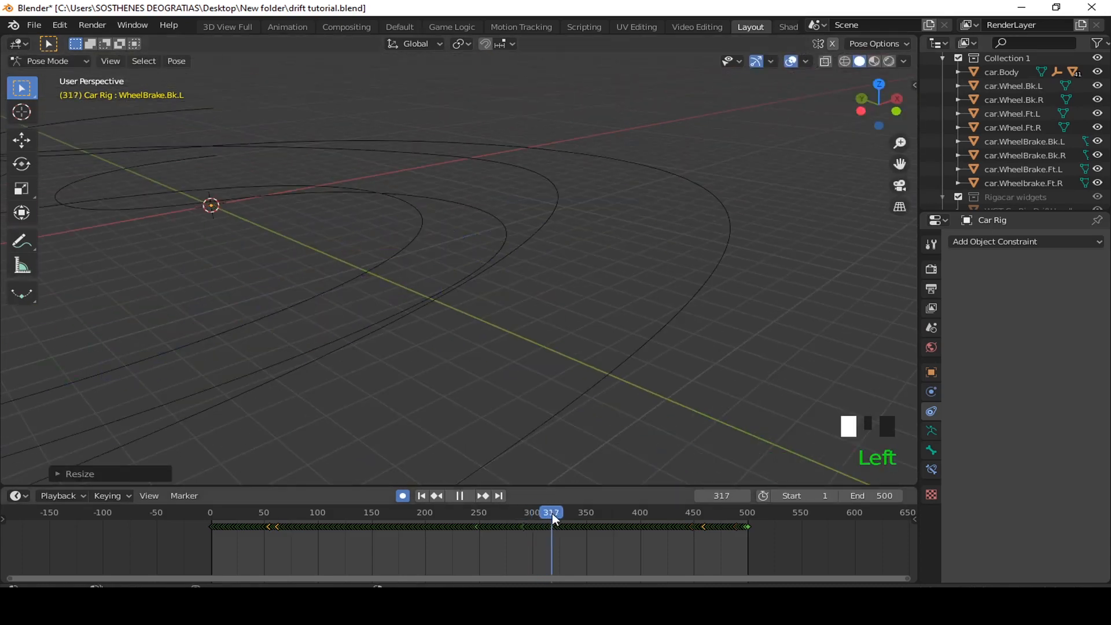
pyautogui.scroll(3, 515, 321)
pyautogui.keyDown('shift'); pyautogui.moveTo(115, 307); pyautogui.dragTo(596, 220, button='middle'); pyautogui.keyUp('shift')
pyautogui.scroll(4, 687, 238)
pyautogui.press('s')
pyautogui.keyDown('shift'); pyautogui.moveTo(687, 239); pyautogui.dragTo(561, 294, button='middle'); pyautogui.keyUp('shift')
pyautogui.click(547, 300)
pyautogui.scroll(-6, 548, 300)
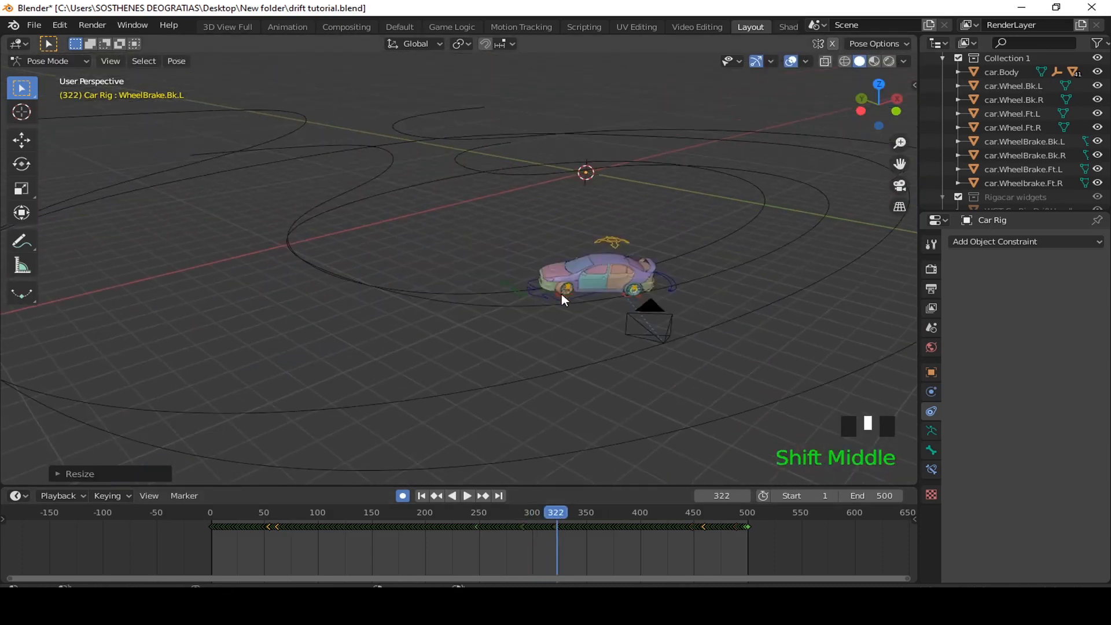
# Step: Advance to frame 341 and scale the rear-left wheel brake control there
pyautogui.moveTo(568, 511); pyautogui.dragTo(570, 510)
pyautogui.scroll(3, 377, 313)
pyautogui.scroll(2, 377, 313)
pyautogui.keyDown('shift'); pyautogui.moveTo(377, 314); pyautogui.dragTo(666, 316, button='middle'); pyautogui.keyUp('shift')
pyautogui.keyDown('shift'); pyautogui.moveTo(712, 342); pyautogui.dragTo(789, 280, button='middle'); pyautogui.keyUp('shift')
pyautogui.moveTo(570, 513); pyautogui.dragTo(577, 513)
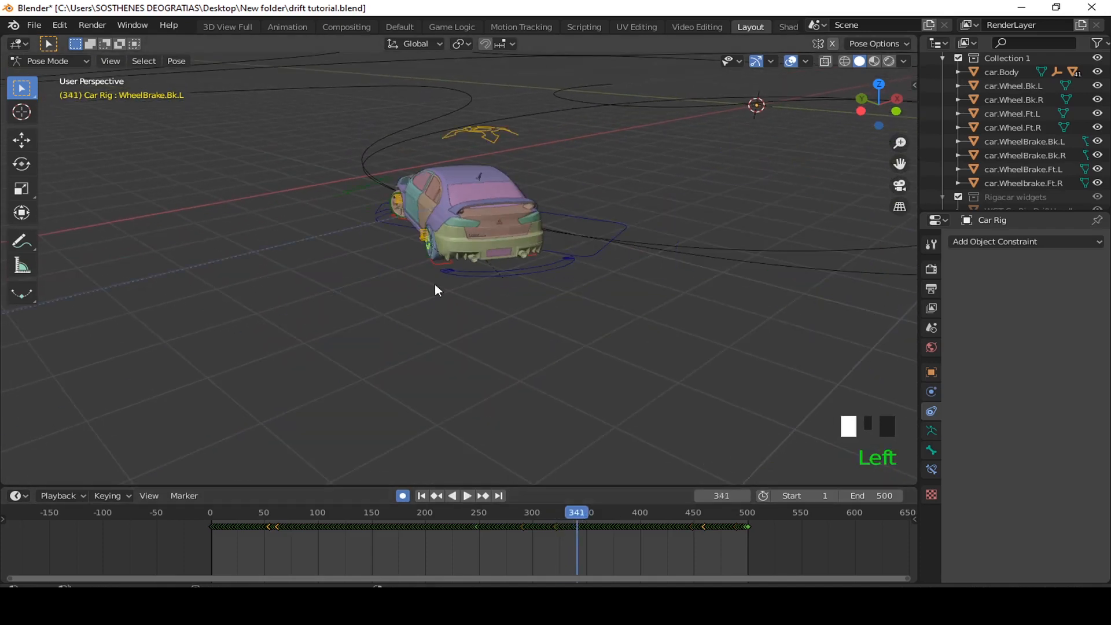
pyautogui.keyDown('shift'); pyautogui.moveTo(435, 284); pyautogui.dragTo(675, 256, button='middle'); pyautogui.keyUp('shift')
pyautogui.scroll(3, 675, 255)
pyautogui.scroll(-3, 676, 255)
pyautogui.keyDown('shift'); pyautogui.moveTo(574, 215); pyautogui.dragTo(573, 316, button='middle'); pyautogui.keyUp('shift')
# Step: Return to frame 1 and scale the front-left wheel brake control
pyautogui.moveTo(568, 512); pyautogui.dragTo(517, 512)
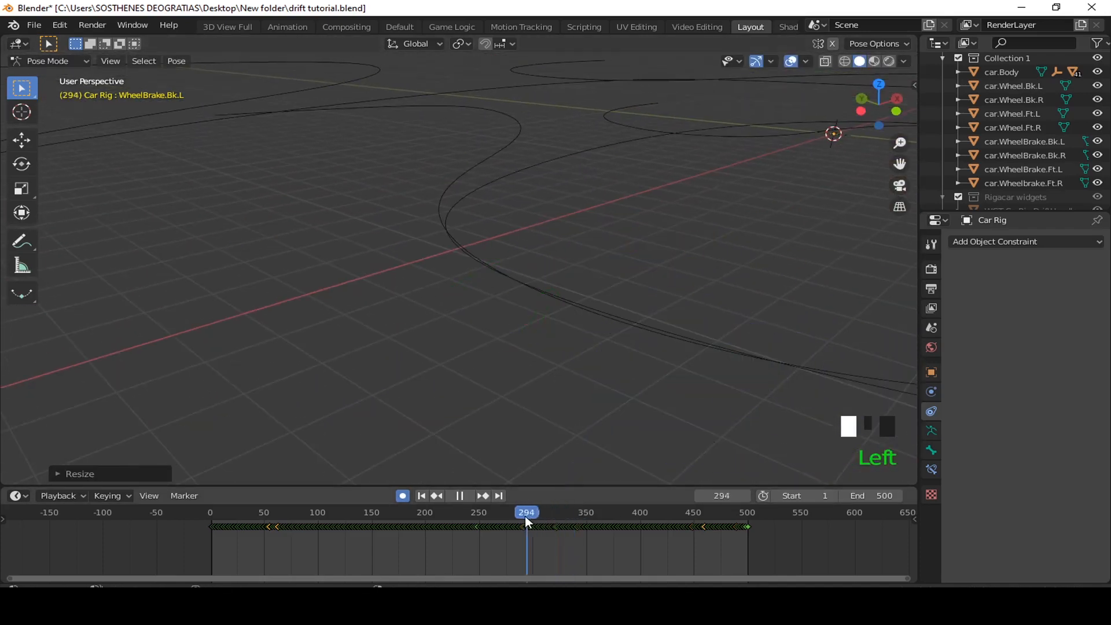
pyautogui.scroll(-7, 454, 440)
pyautogui.click(421, 496)
pyautogui.scroll(4, 308, 347)
pyautogui.keyDown('shift'); pyautogui.moveTo(307, 347); pyautogui.dragTo(759, 270, button='middle'); pyautogui.keyUp('shift')
pyautogui.scroll(3, 324, 287)
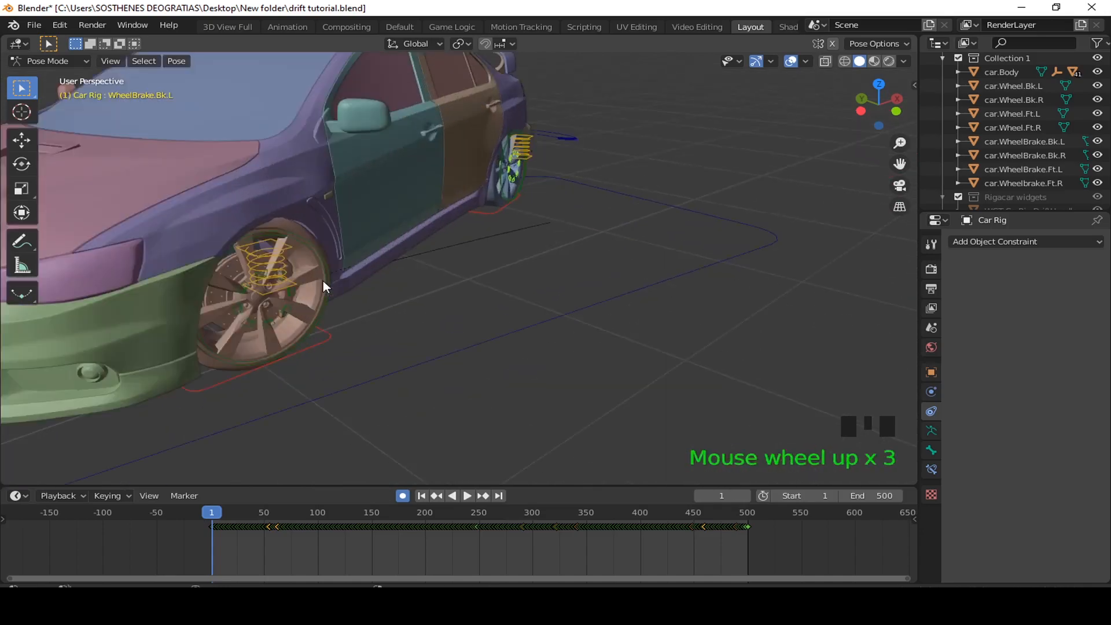
pyautogui.press('Return')
pyautogui.scroll(-10, 693, 306)
pyautogui.scroll(-5, 693, 306)
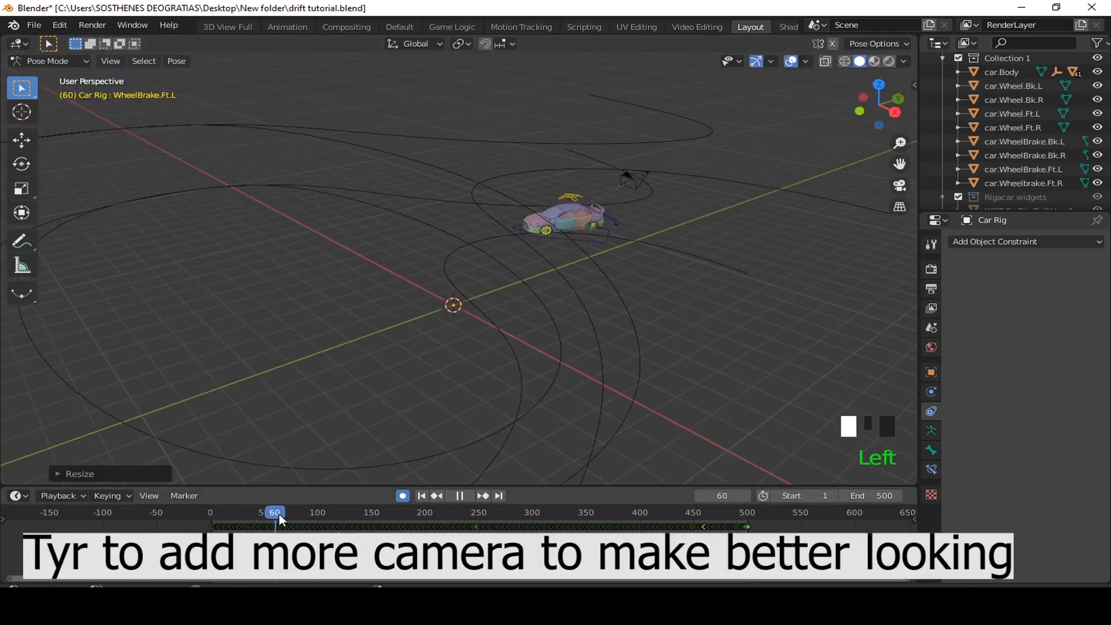
# Step: Play the animation through the camera to review the wheel braking
pyautogui.scroll(-3, 360, 367)
pyautogui.keyDown('shift'); pyautogui.moveTo(360, 367); pyautogui.dragTo(364, 310, button='middle'); pyautogui.keyUp('shift')
pyautogui.press('KP_0')
pyautogui.press('space')
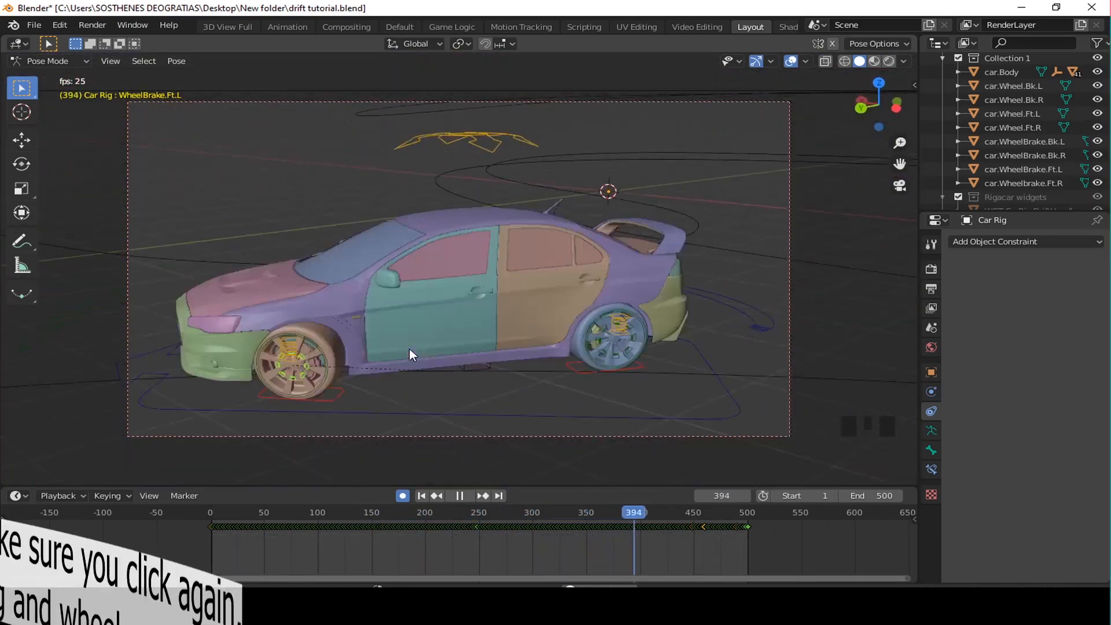
pyautogui.press('space')
# Step: Add a mesh plane at the origin and scale it up as ground beneath the entire car path
pyautogui.hotkey('shift', 'a')
pyautogui.moveTo(343, 330)
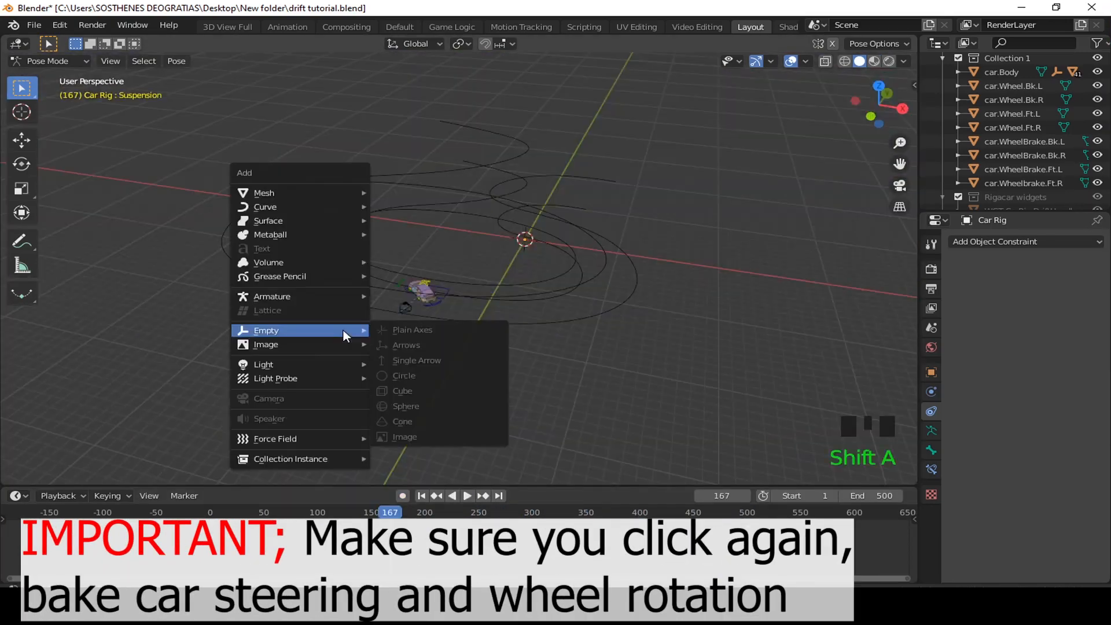
pyautogui.moveTo(333, 194)
pyautogui.click(406, 194)
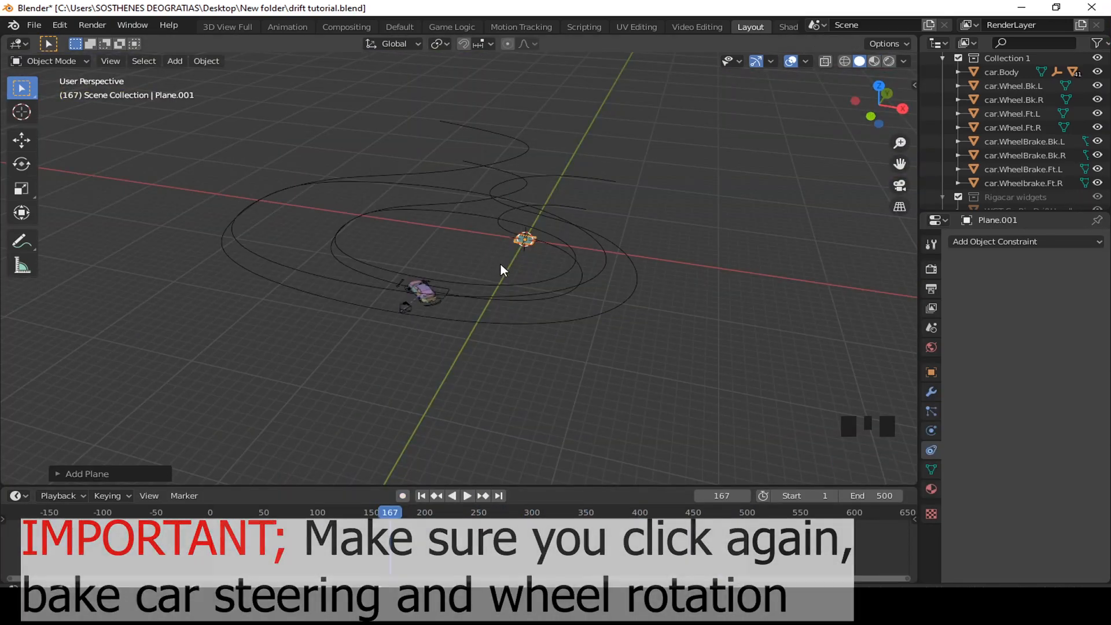
pyautogui.press('s')
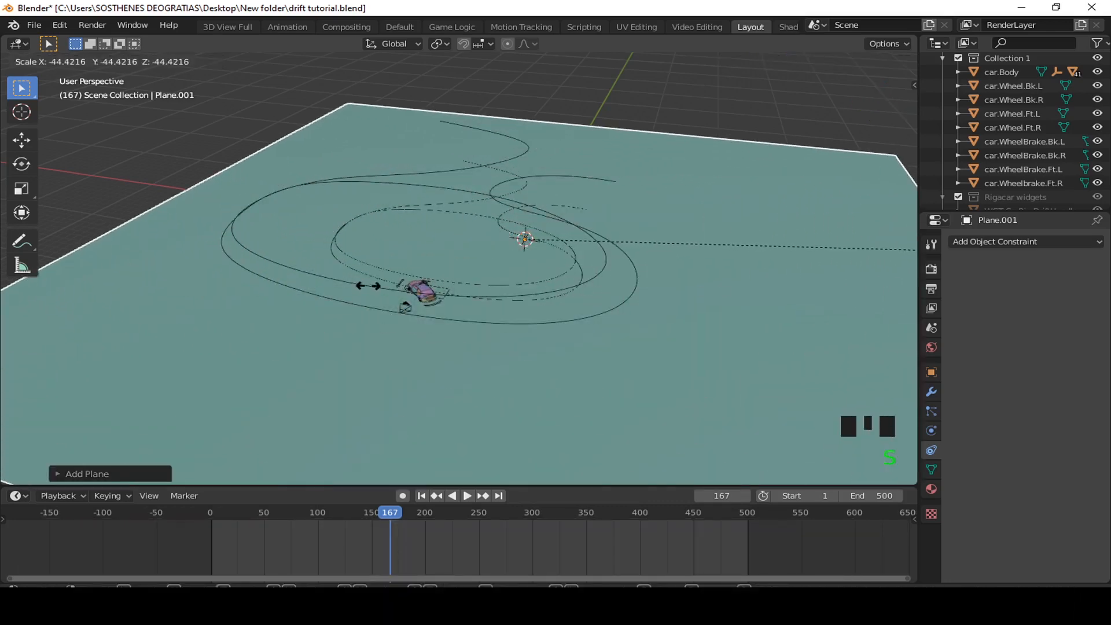
pyautogui.scroll(-4, 700, 257)
pyautogui.scroll(4, 561, 246)
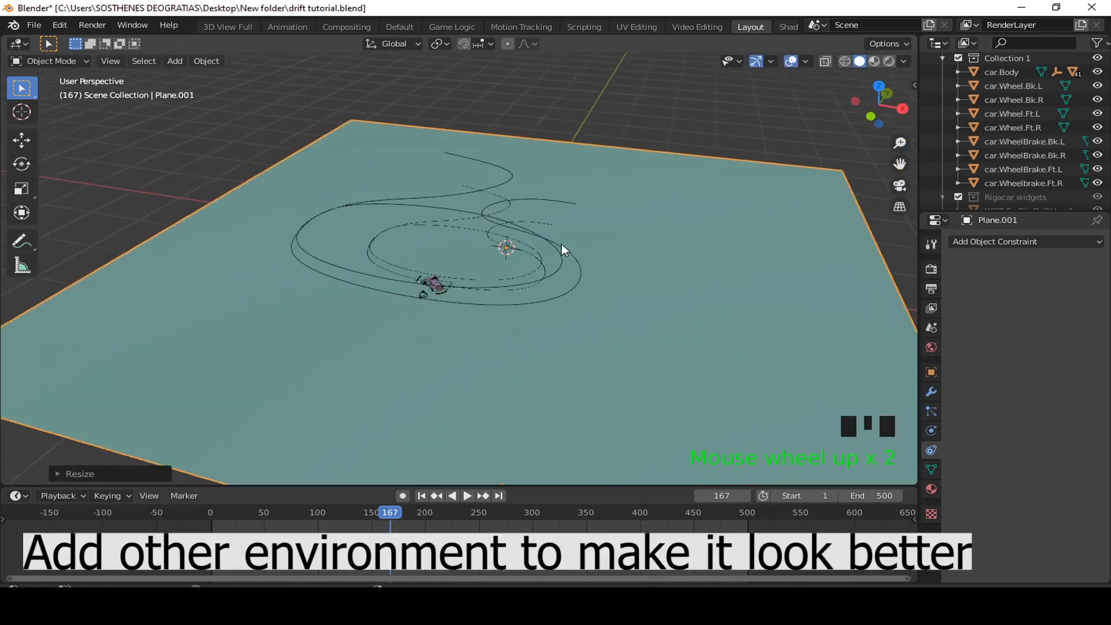
# Step: Play the drift animation through the camera from frame 167 with the ground plane in place
pyautogui.keyDown('shift'); pyautogui.moveTo(565, 249); pyautogui.dragTo(512, 261, button='middle'); pyautogui.keyUp('shift')
pyautogui.press('KP_0')
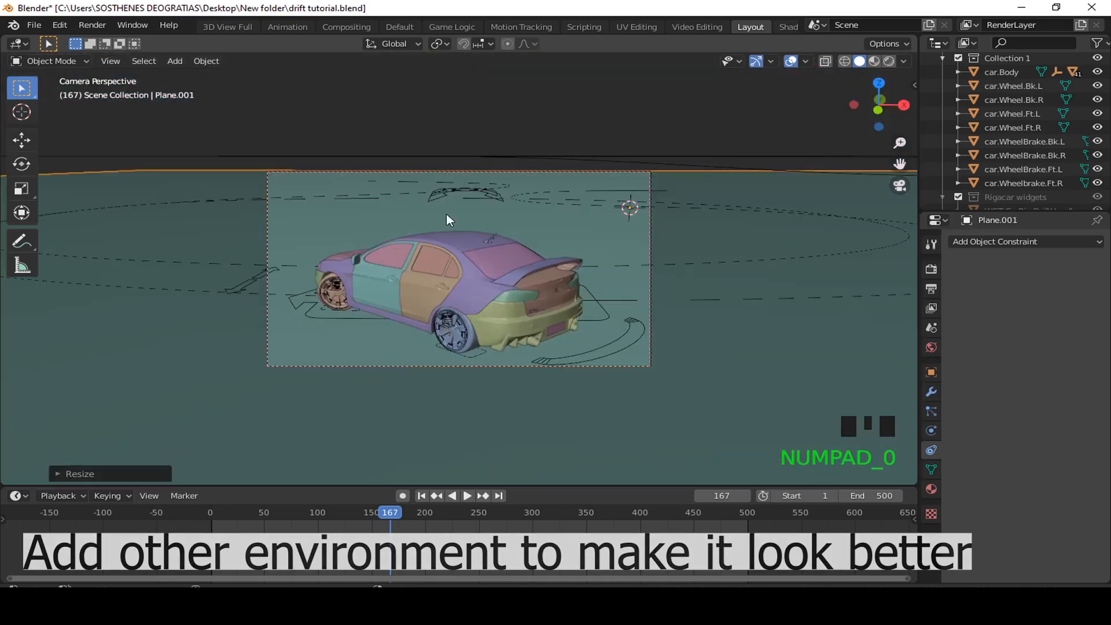
pyautogui.click(404, 214)
pyautogui.press('space')
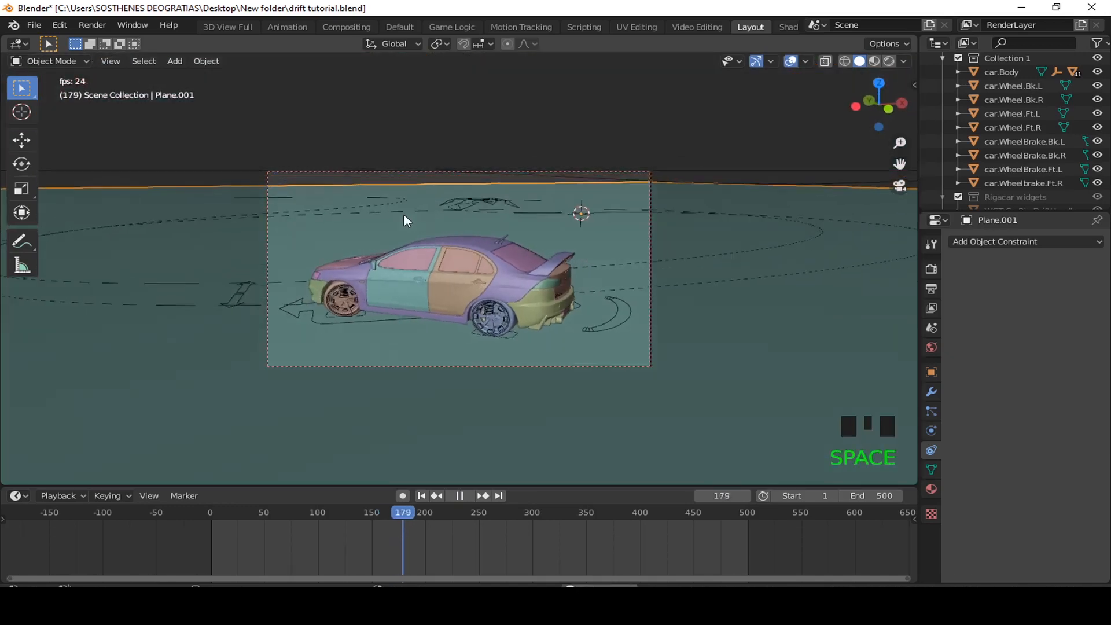